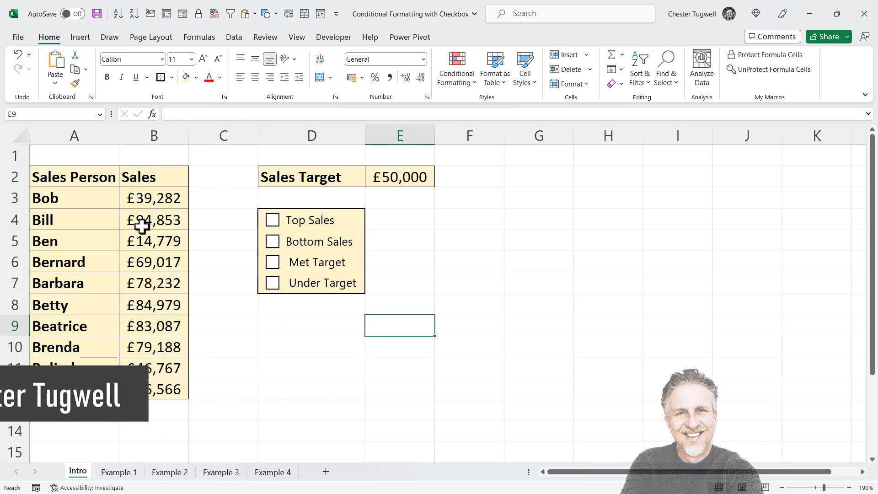
# Toggle the Top Sales, Bottom Sales, Met Target and Under Target checkboxes on and off in turn to check their row highlighting
pyautogui.click(274, 221)
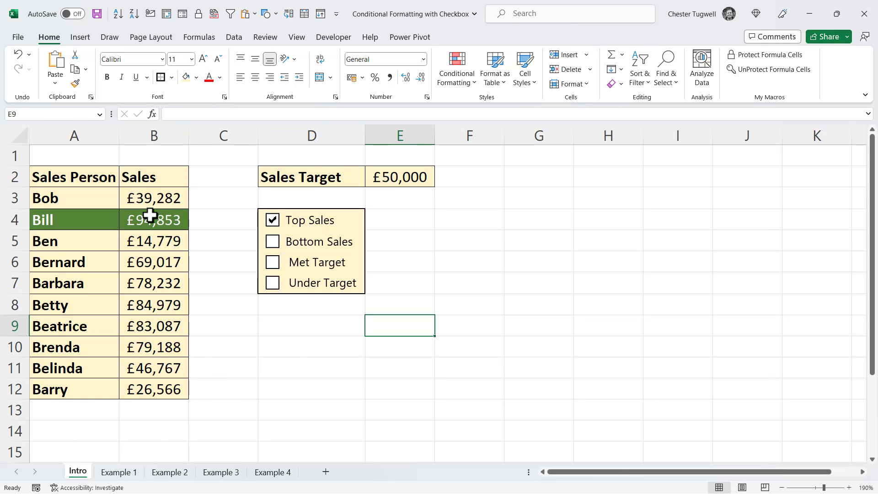
pyautogui.click(274, 221)
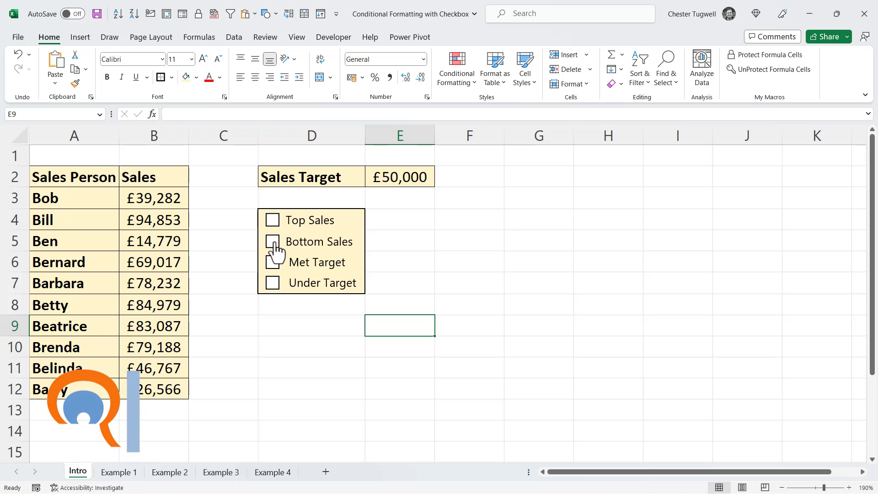
pyautogui.click(273, 242)
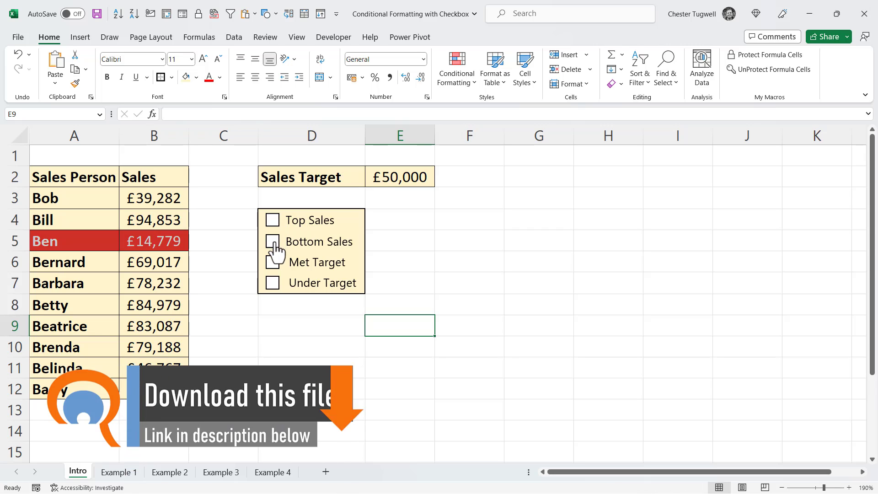
pyautogui.click(273, 242)
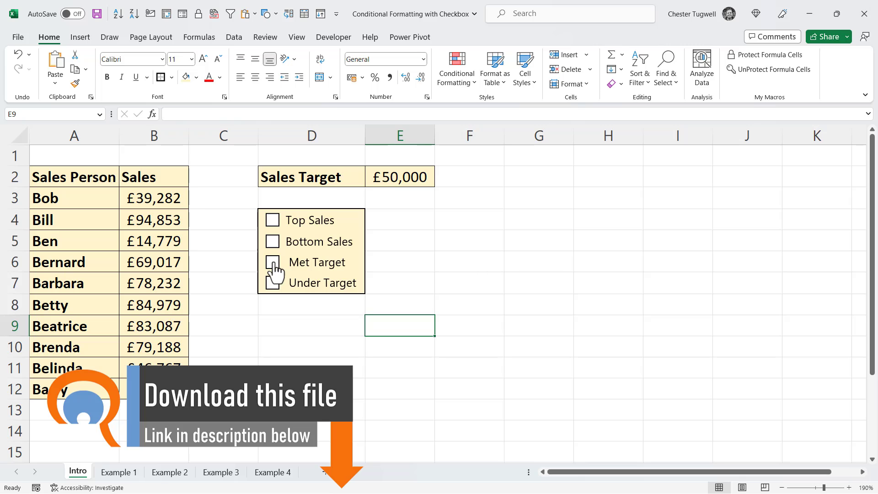
pyautogui.click(273, 263)
pyautogui.click(273, 263)
pyautogui.click(273, 284)
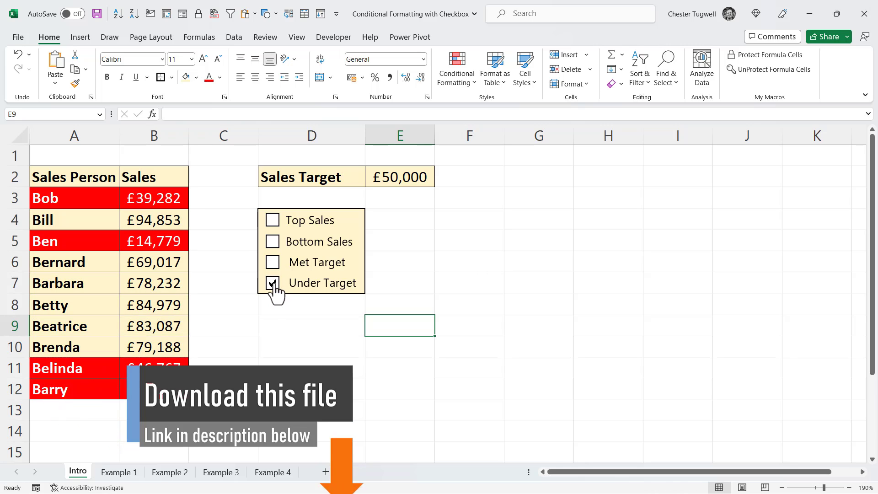
pyautogui.click(273, 283)
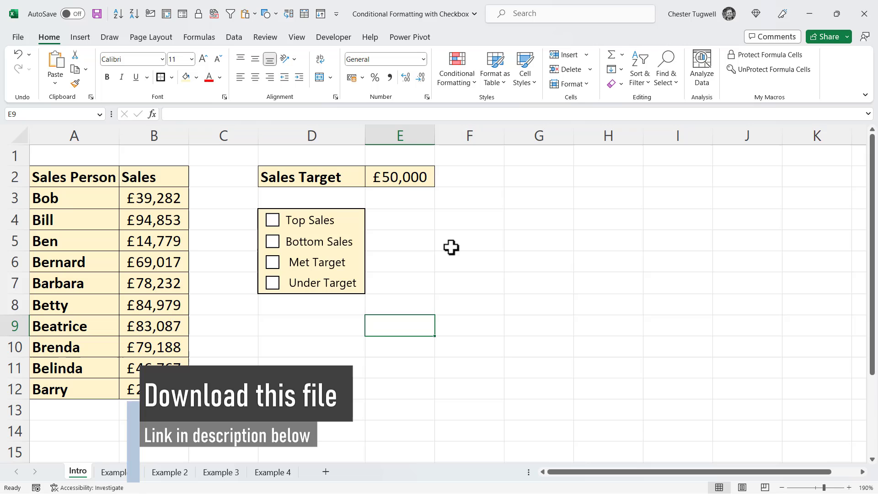
# Switch to the Example 1 sheet and make sure Developer is enabled among the main tabs in the ribbon customization options
pyautogui.click(133, 473)
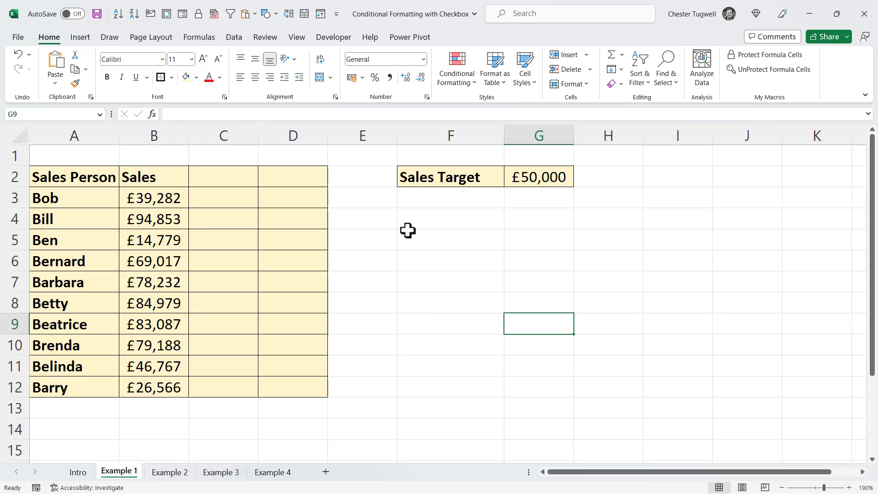
pyautogui.click(334, 35)
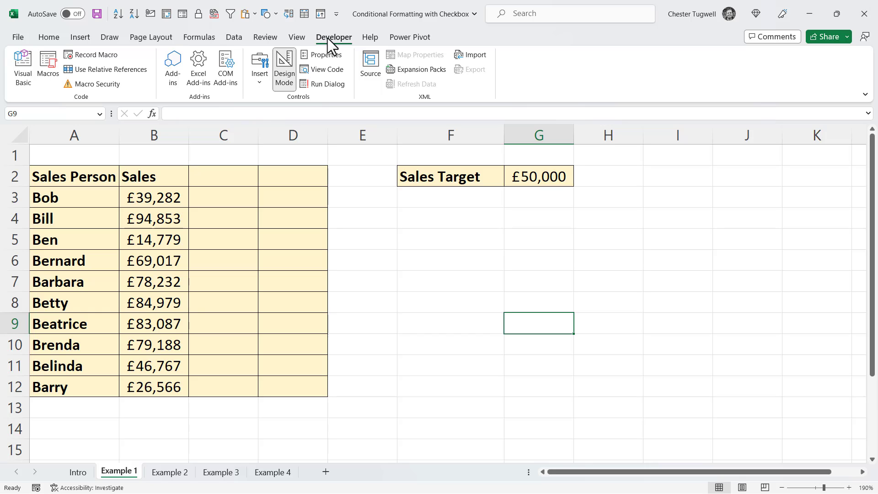
pyautogui.click(301, 38)
pyautogui.rightClick(301, 37)
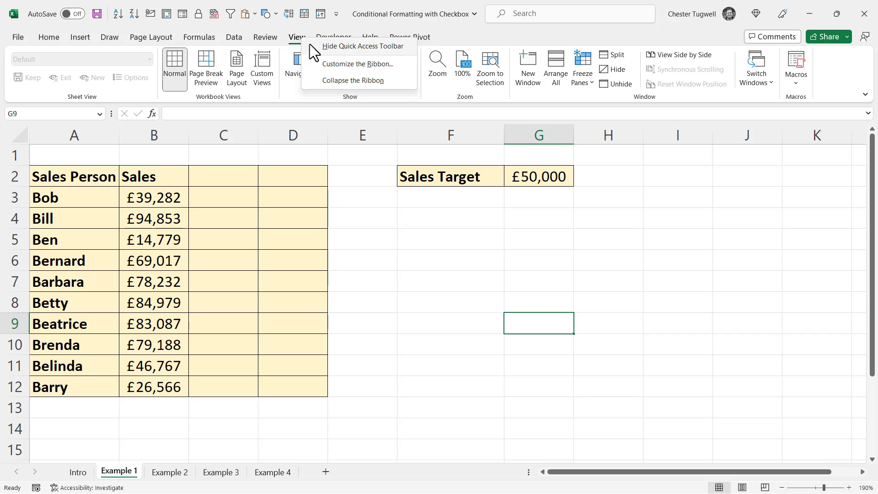
pyautogui.click(328, 65)
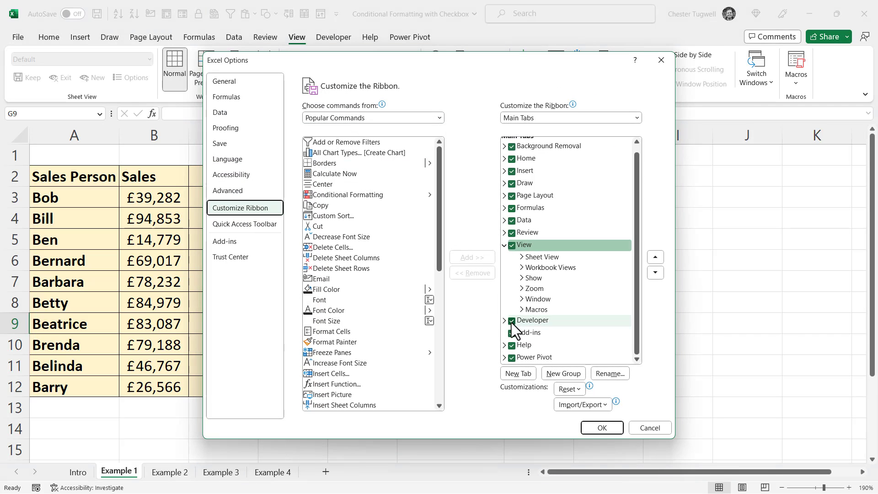
pyautogui.click(603, 428)
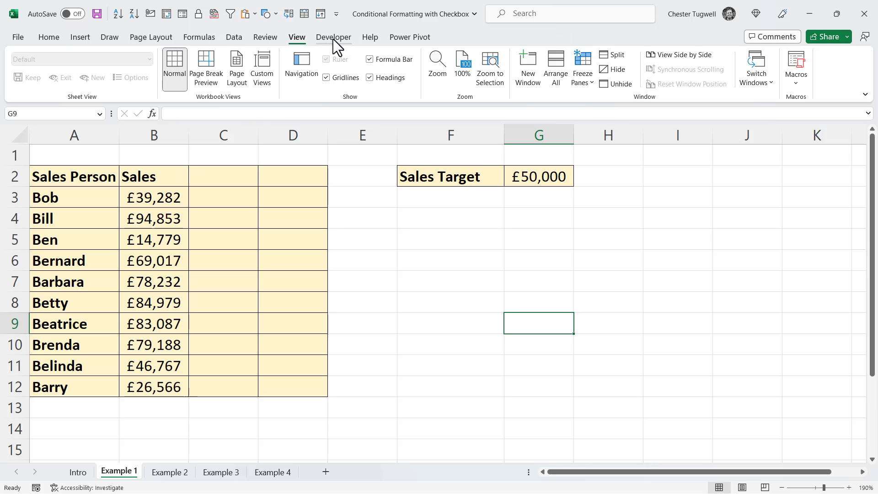
# Insert a Form Controls check box below the Sales Target cells, around F4:F5
pyautogui.click(337, 39)
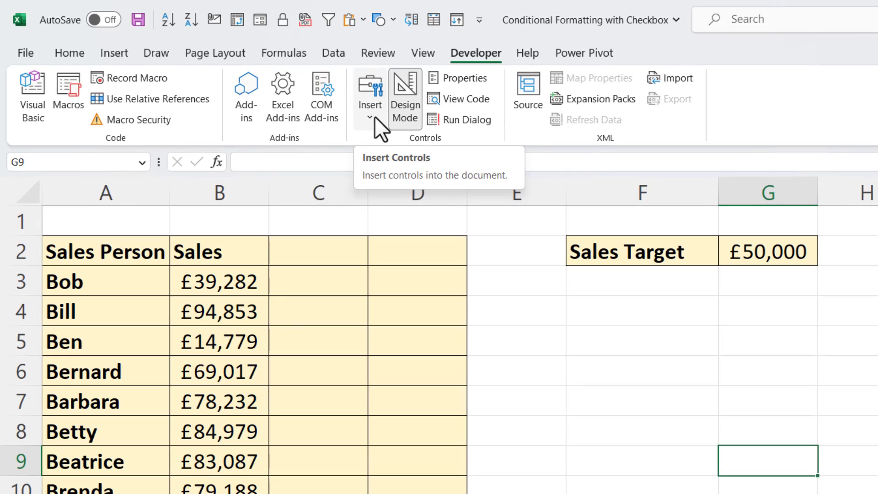
pyautogui.click(375, 117)
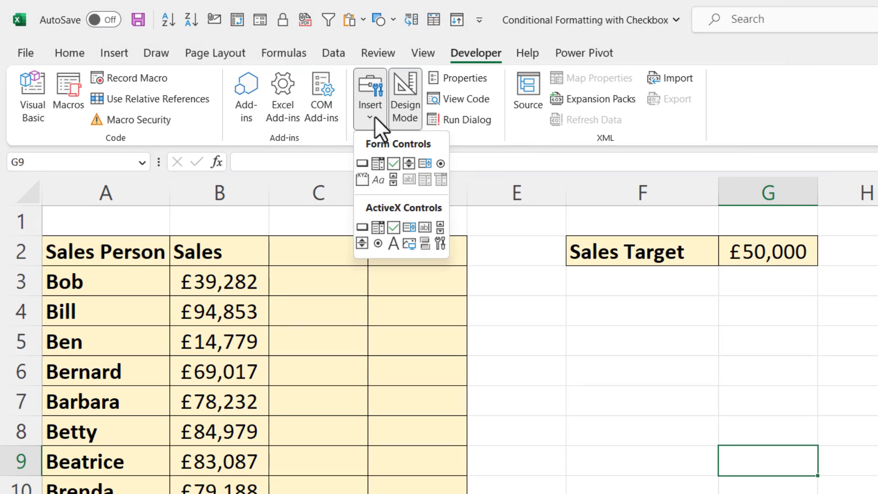
pyautogui.click(393, 165)
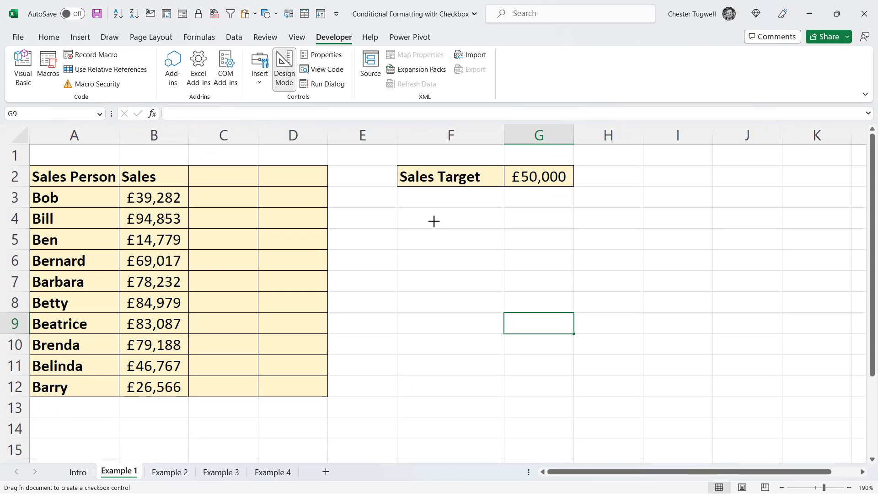
pyautogui.click(618, 315)
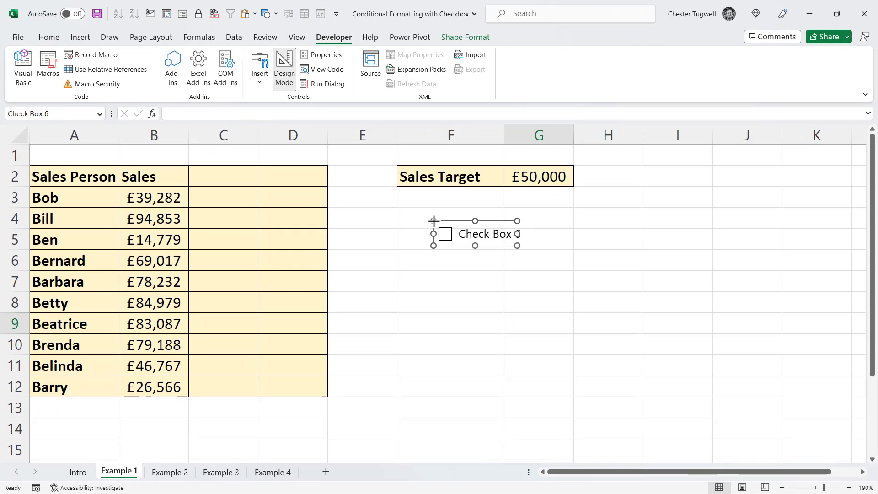
# Replace the new check box's label with "Top sales"
pyautogui.click(459, 234)
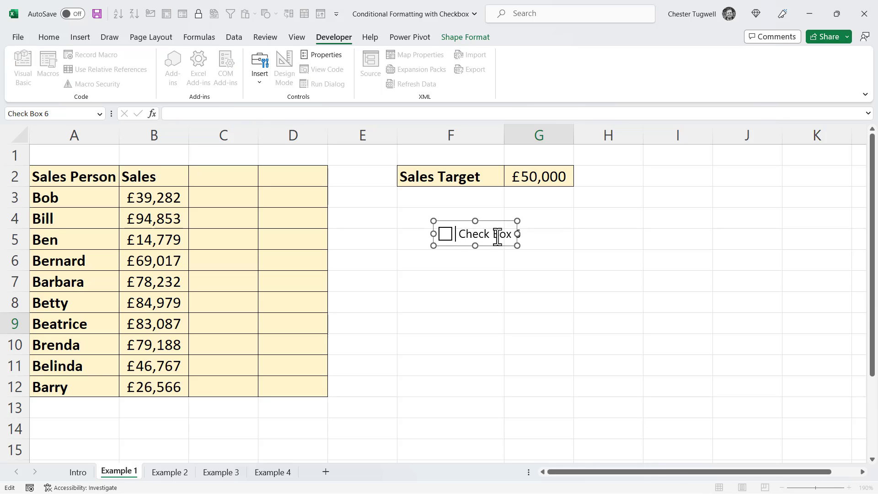
pyautogui.press('Delete')
pyautogui.press('Delete')
pyautogui.press('Delete')
pyautogui.press('Delete')
pyautogui.press('Delete')
pyautogui.press('Delete')
pyautogui.press('Delete')
pyautogui.press('Delete')
pyautogui.click(484, 260)
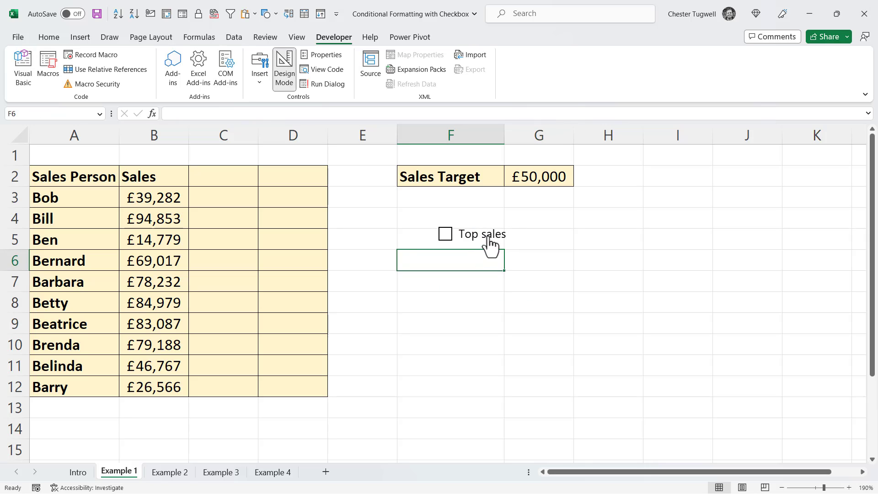
# Move the Top sales check box to the left edge of cell F5
pyautogui.rightClick(488, 232)
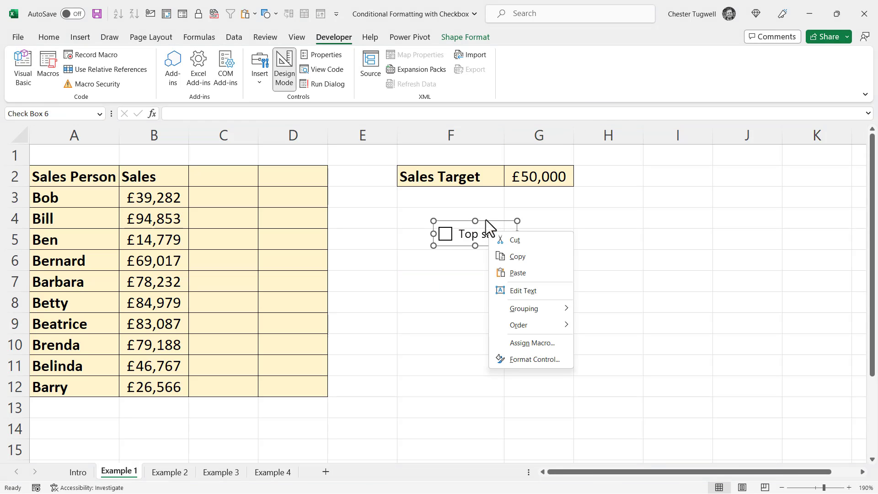
pyautogui.press('Escape')
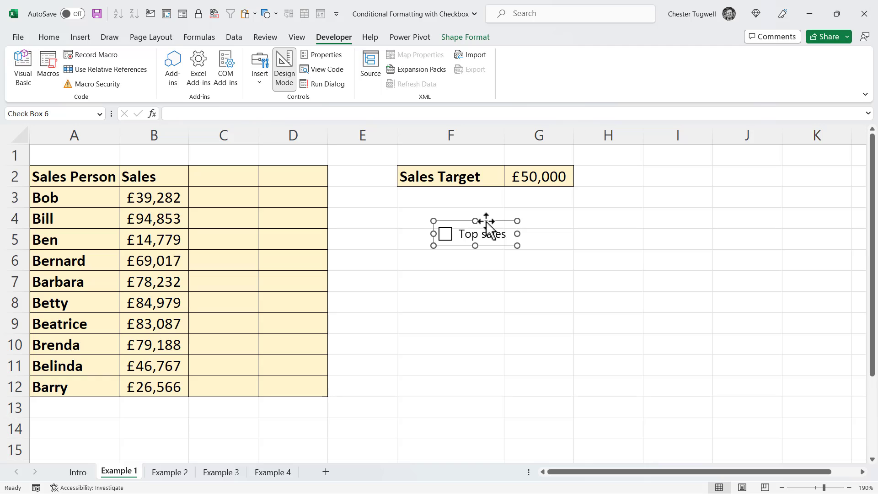
pyautogui.moveTo(486, 221); pyautogui.dragTo(451, 227)
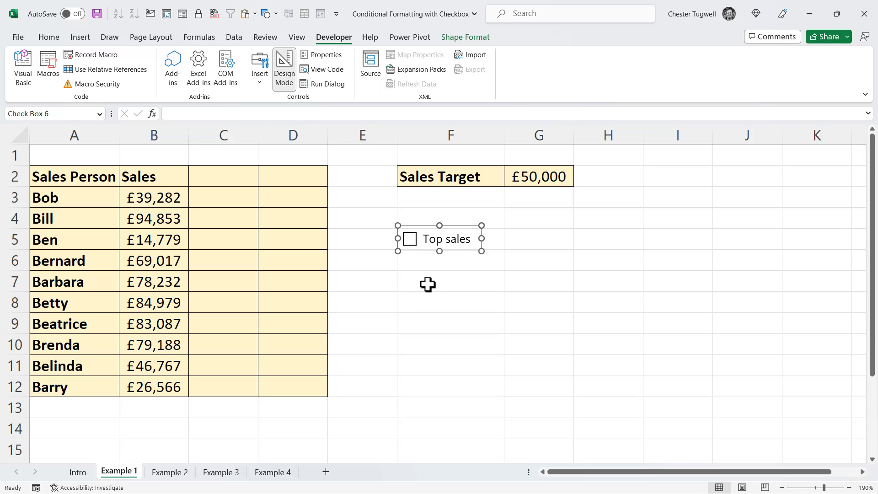
# Link the Top sales check box to cell $G$5 in its control format settings
pyautogui.rightClick(428, 227)
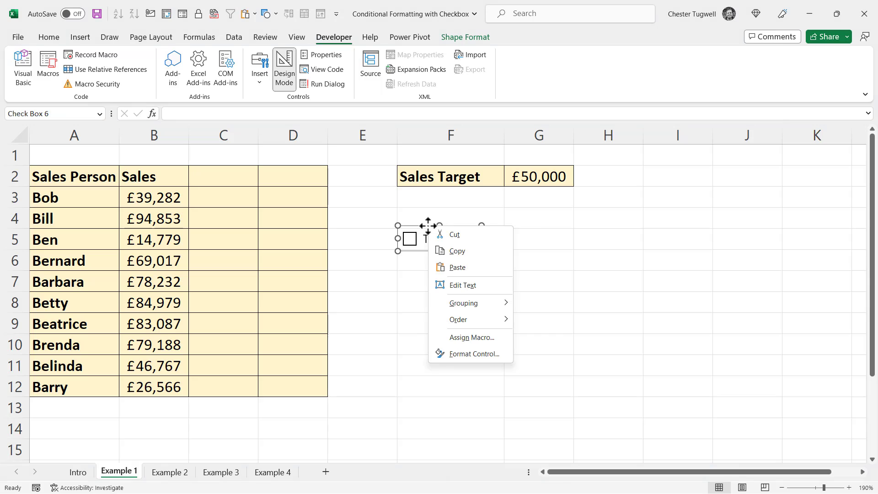
pyautogui.click(471, 356)
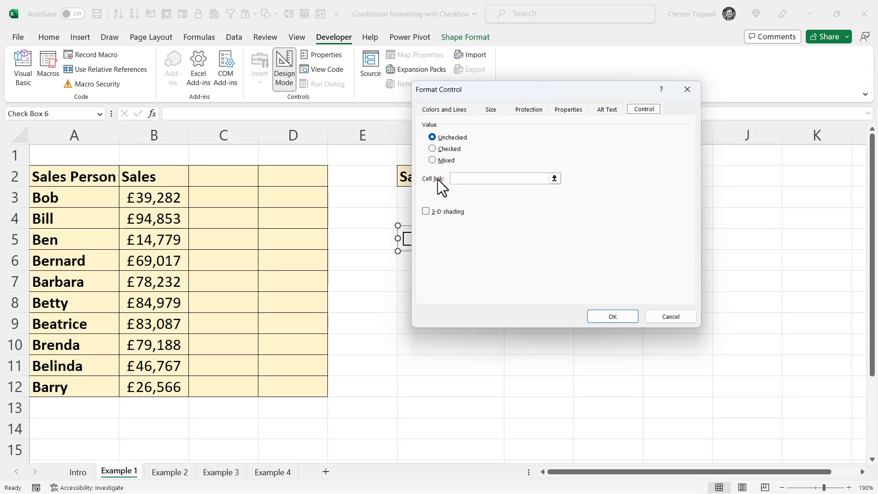
pyautogui.moveTo(498, 90); pyautogui.dragTo(354, 271)
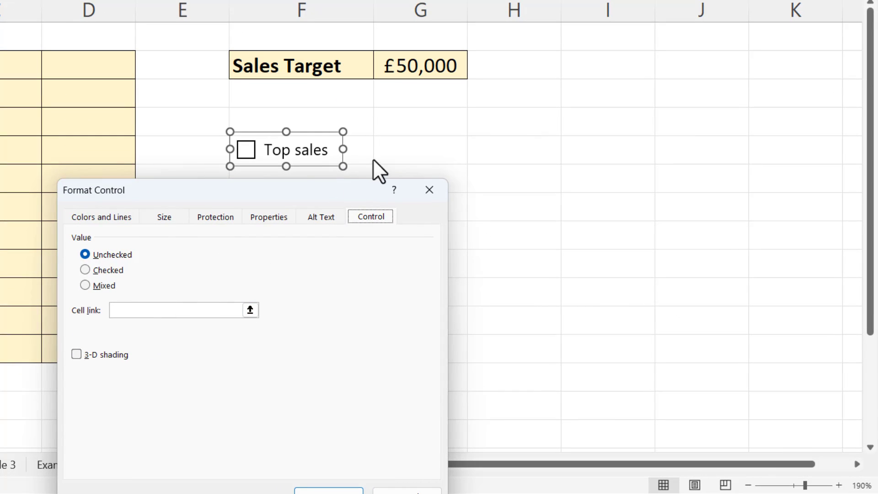
pyautogui.press('Tab')
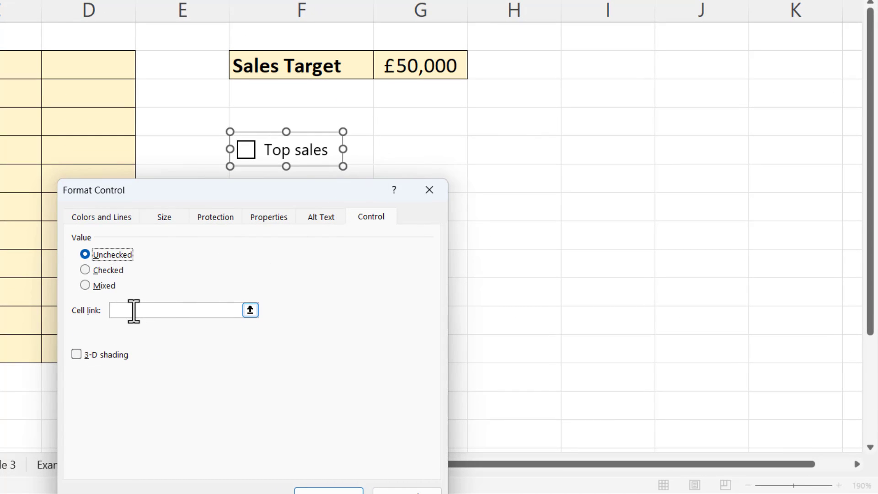
pyautogui.click(131, 310)
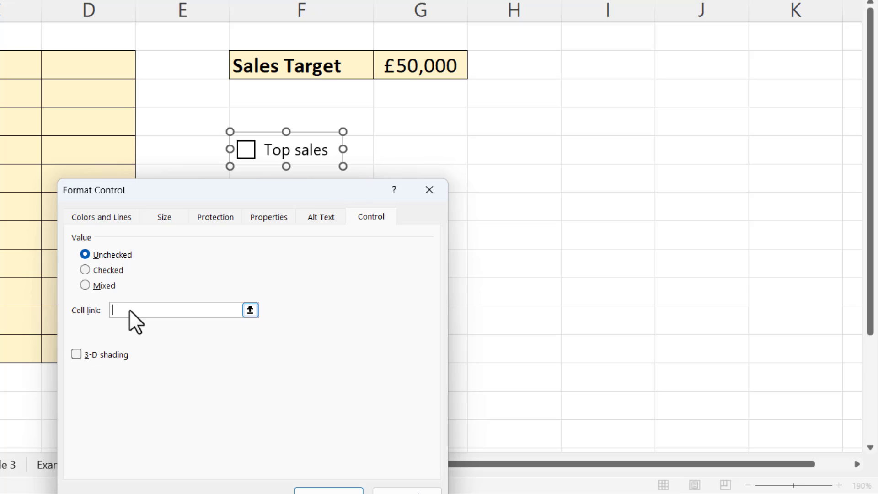
pyautogui.click(414, 144)
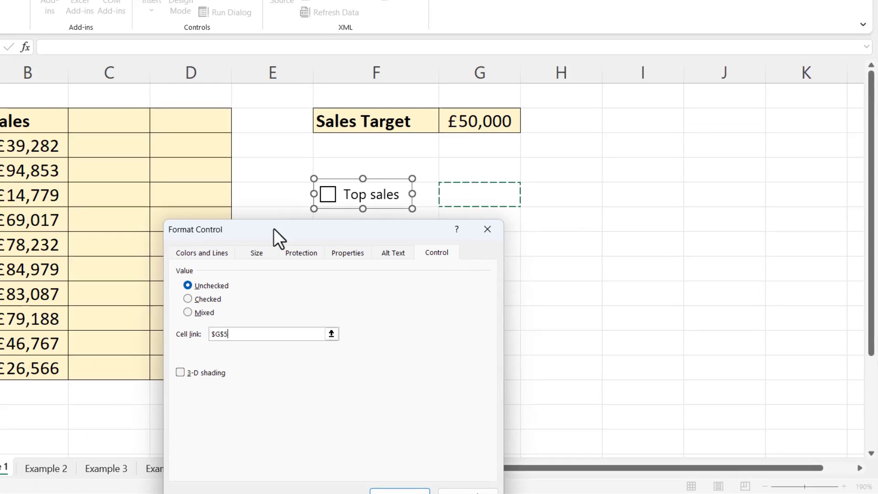
pyautogui.moveTo(184, 189); pyautogui.dragTo(241, 100)
pyautogui.click(348, 326)
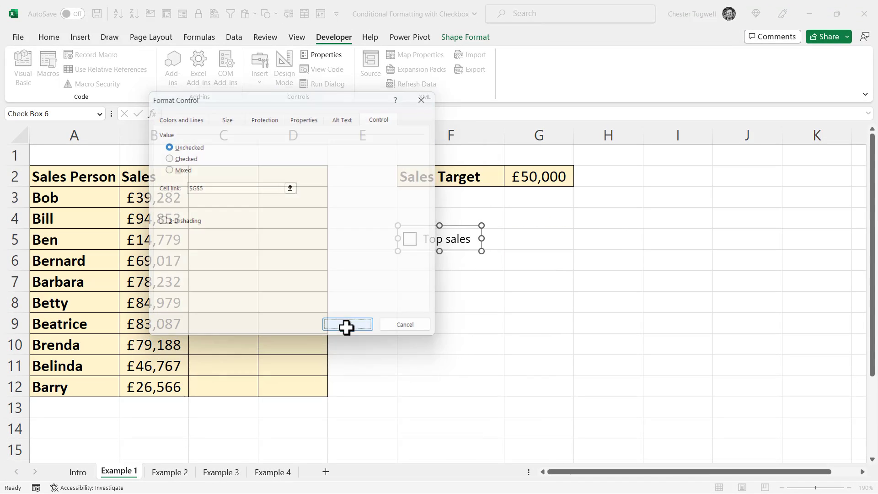
# Deselect the Top sales check box, then tick and untick it to test its link to G5
pyautogui.click(407, 280)
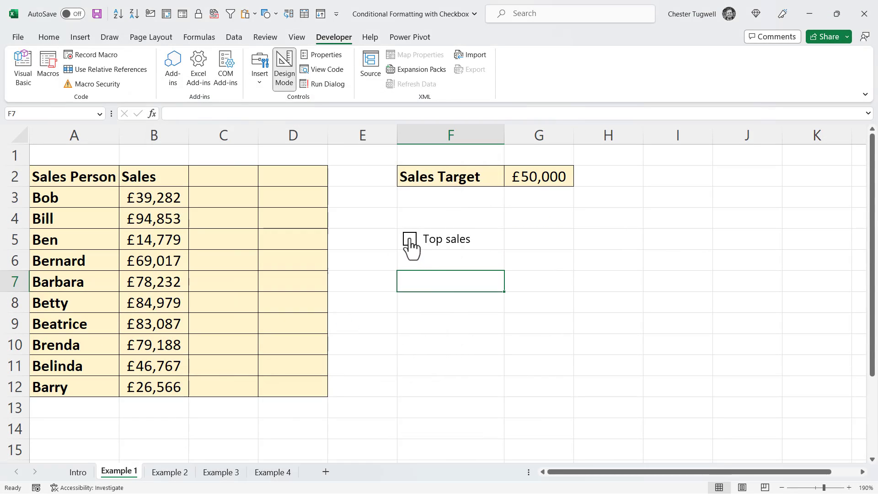
pyautogui.click(410, 239)
pyautogui.click(410, 239)
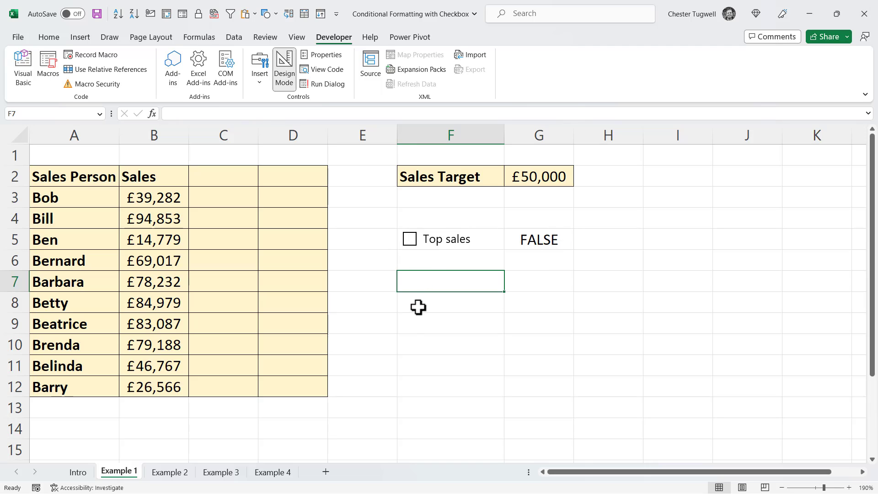
# Duplicate the Top sales check box and position the copy directly beneath the original in cell F6
pyautogui.rightClick(447, 243)
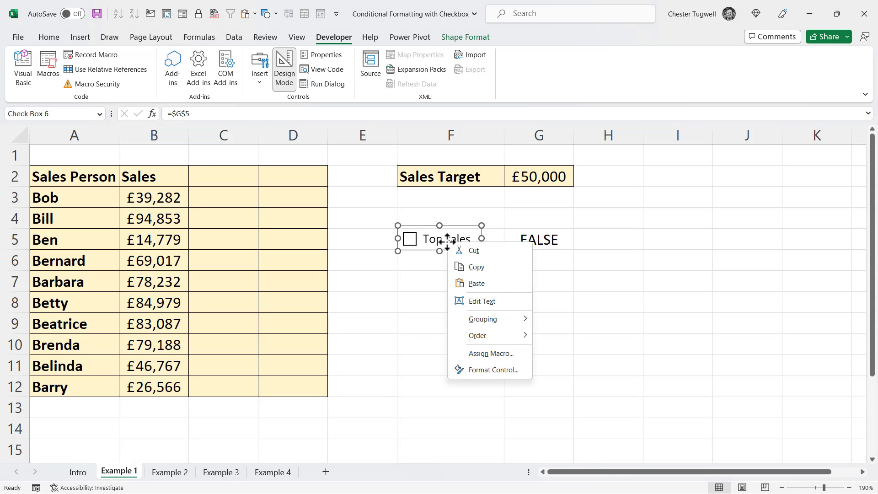
pyautogui.click(474, 267)
pyautogui.click(422, 268)
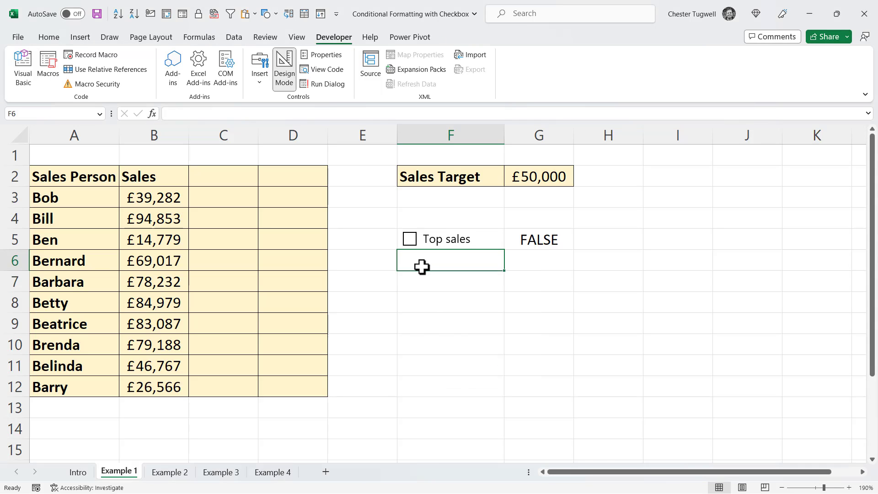
pyautogui.hotkey('ctrl', 'v')
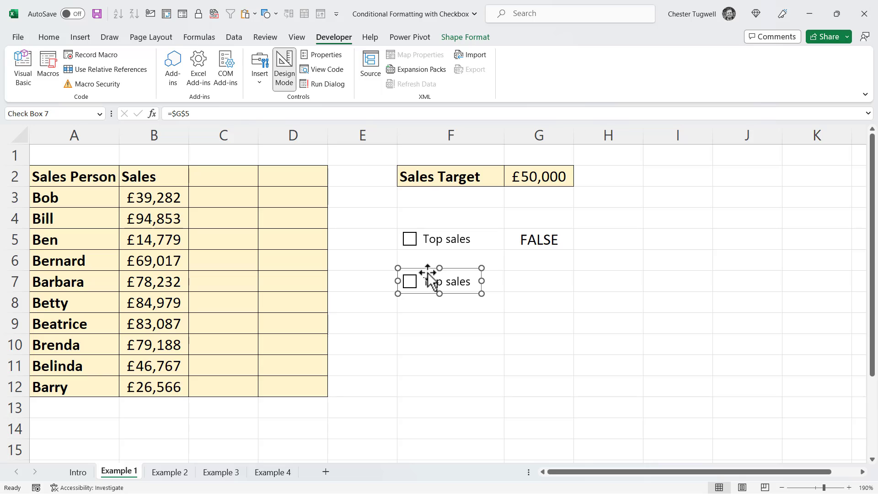
pyautogui.moveTo(431, 259); pyautogui.dragTo(427, 249)
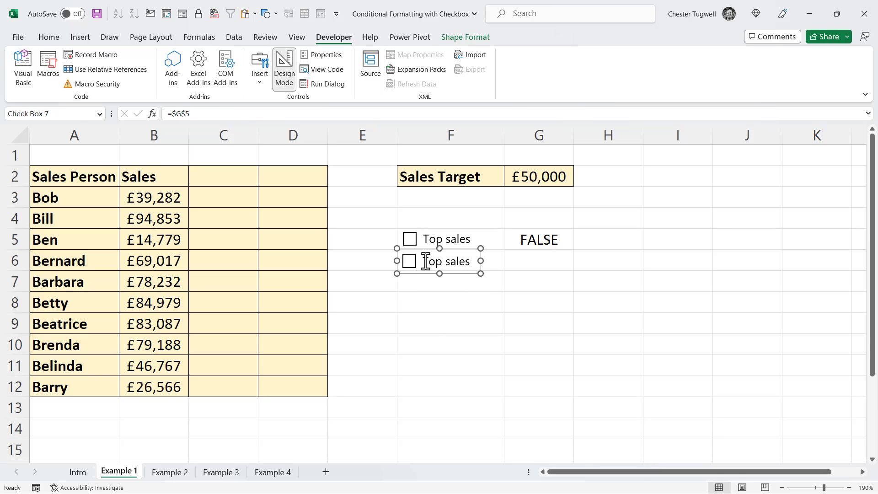
# Change the copied check box's label in row 6 to "Bottom sales"
pyautogui.click(426, 261)
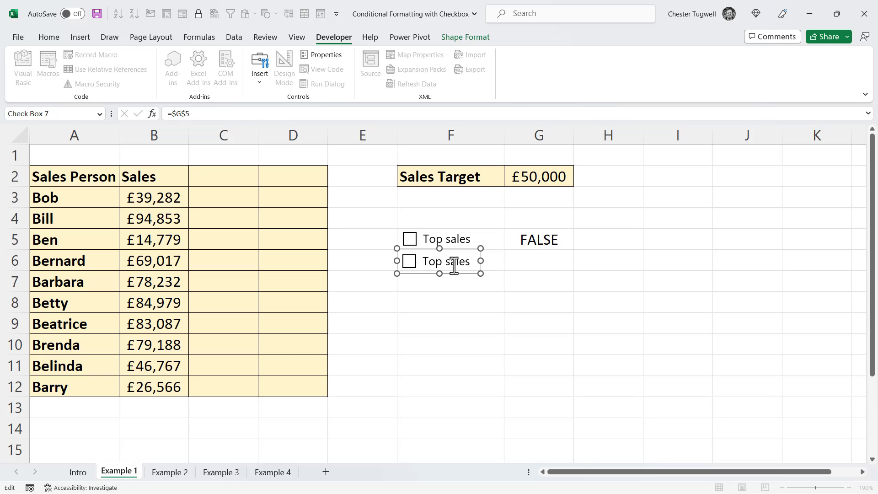
pyautogui.press('BackSpace')
pyautogui.press('BackSpace')
pyautogui.press('BackSpace')
pyautogui.write('Bottom')
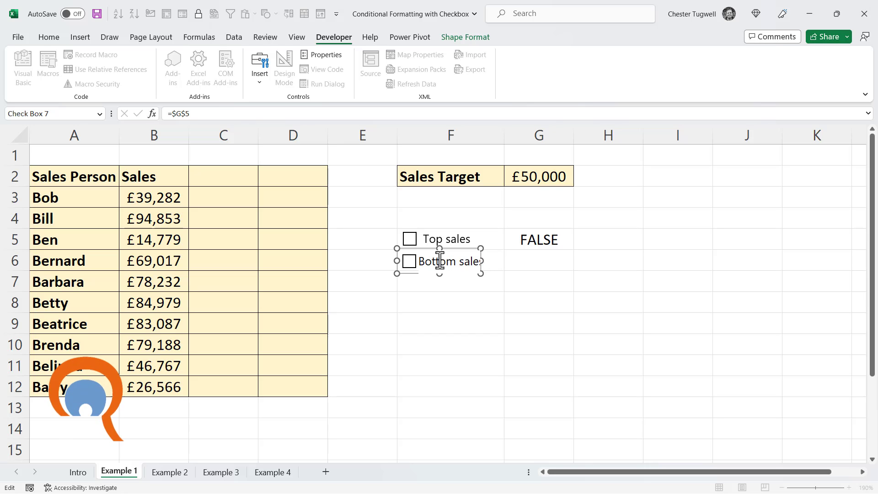
# Link the Bottom sales check box to cell $G$6 in its control format settings
pyautogui.click(463, 297)
pyautogui.rightClick(448, 264)
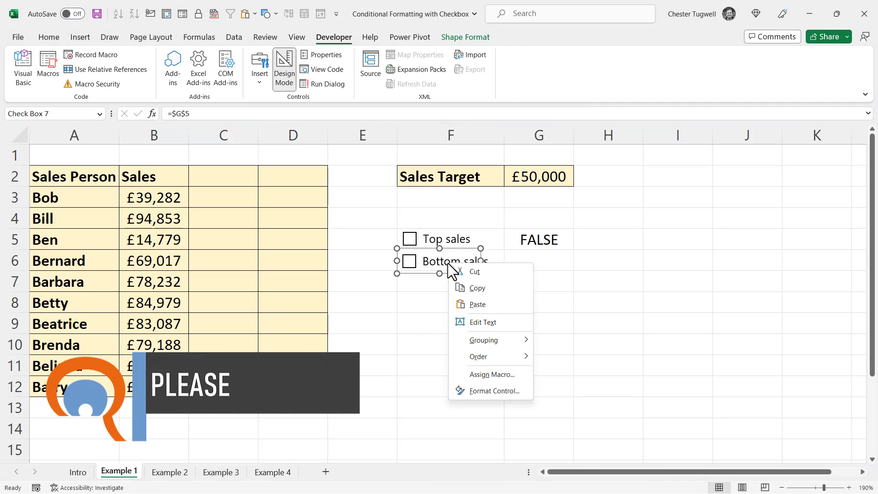
pyautogui.click(485, 392)
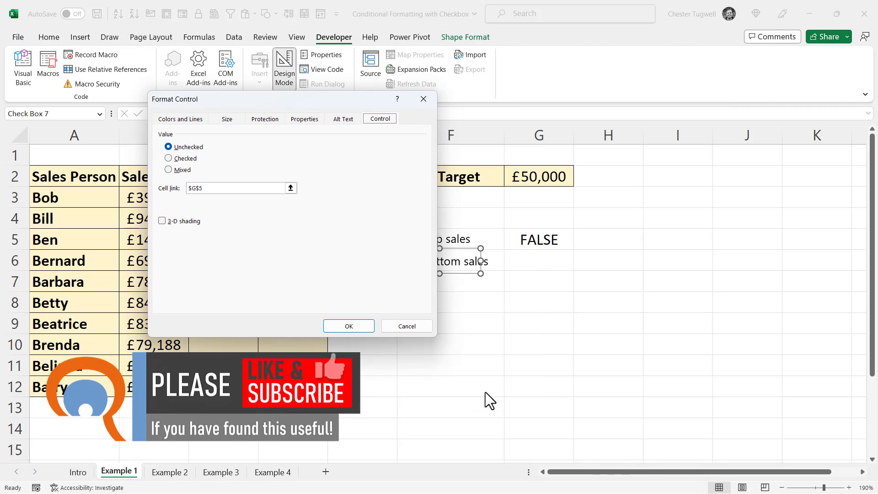
pyautogui.click(215, 191)
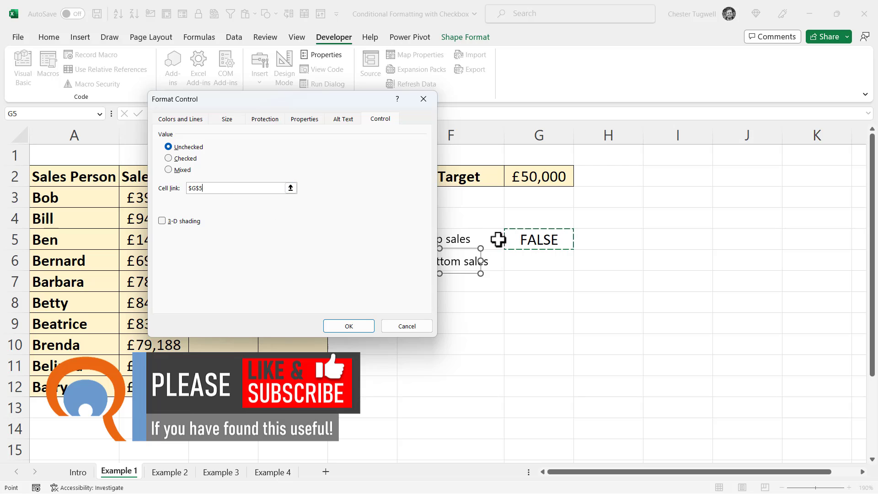
pyautogui.click(541, 261)
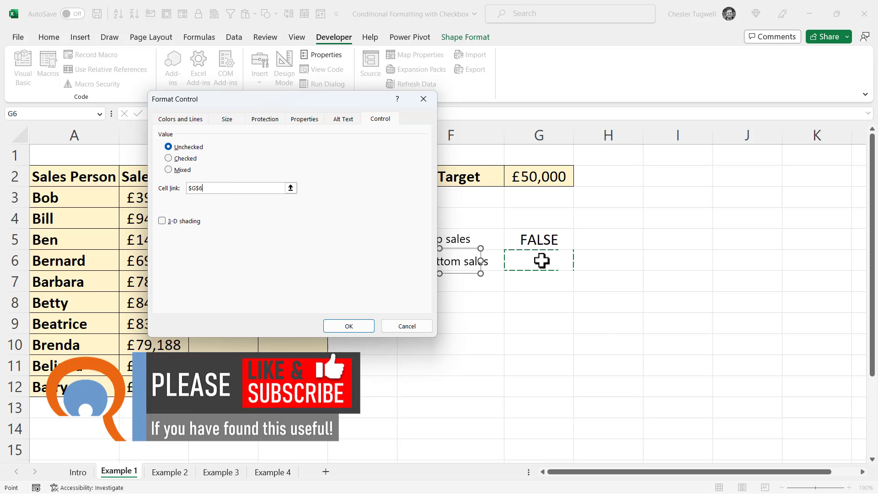
pyautogui.click(349, 326)
# Deselect the Bottom sales check box and toggle it to test its link to G6, leaving it ticked
pyautogui.click(453, 320)
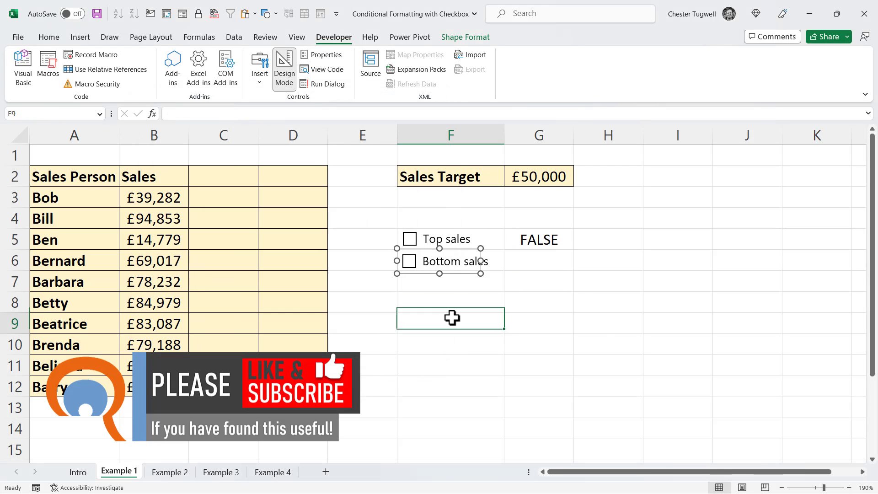
pyautogui.click(411, 265)
pyautogui.click(411, 264)
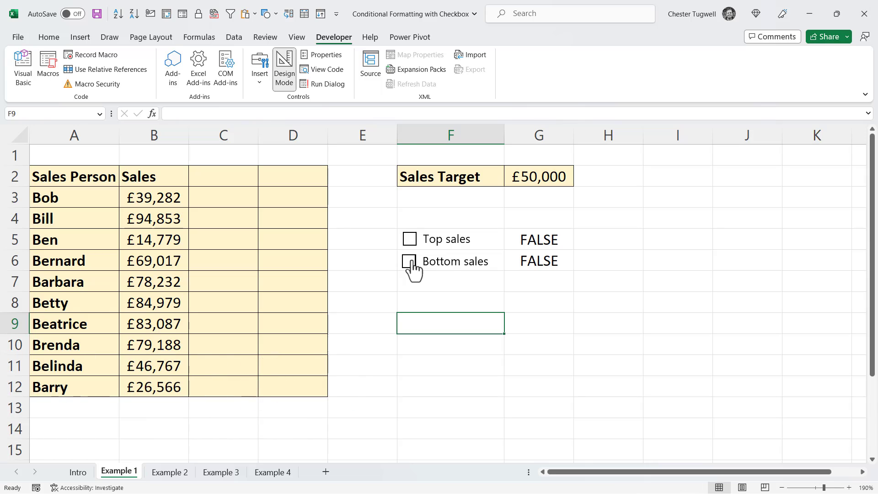
pyautogui.click(410, 262)
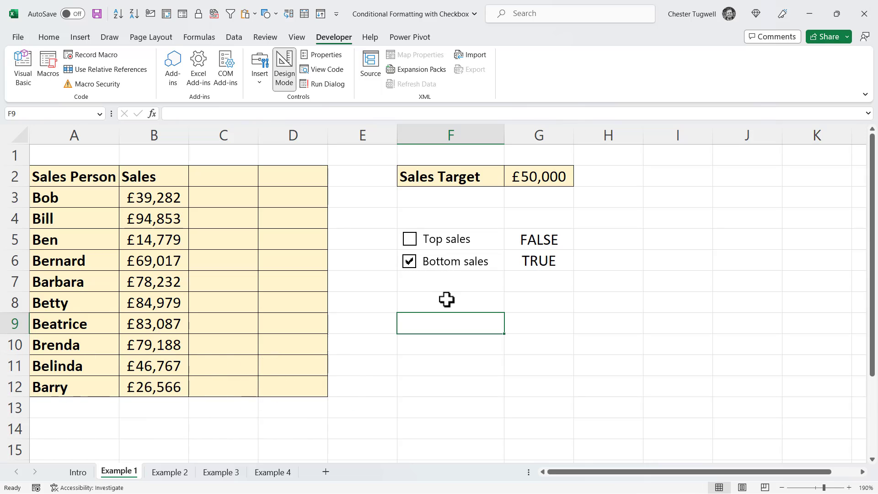
# Paste another copy of the Top sales check box below Bottom sales and change its label to "Met sales target"
pyautogui.click(443, 280)
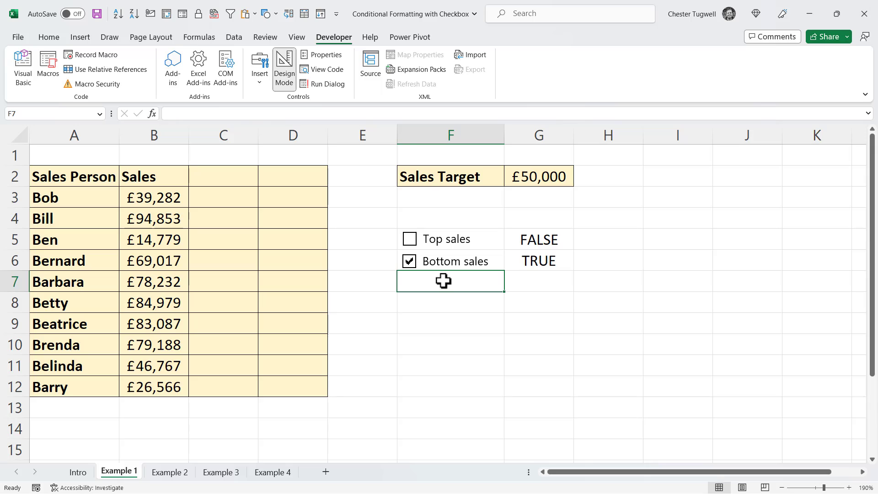
pyautogui.hotkey('ctrl', 'v')
pyautogui.click(465, 305)
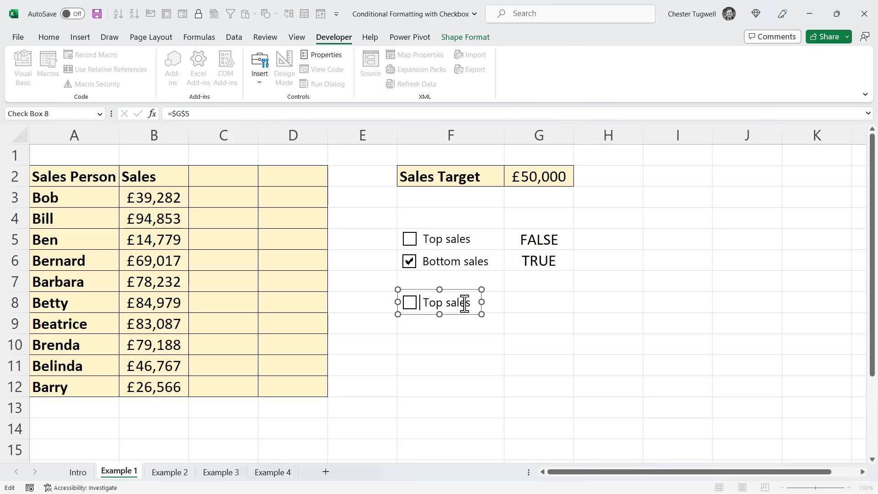
pyautogui.press('Delete')
pyautogui.press('Delete')
pyautogui.press('Delete')
pyautogui.press('Delete')
pyautogui.press('Delete')
pyautogui.press('Delete')
pyautogui.press('Delete')
pyautogui.press('Delete')
pyautogui.press('Delete')
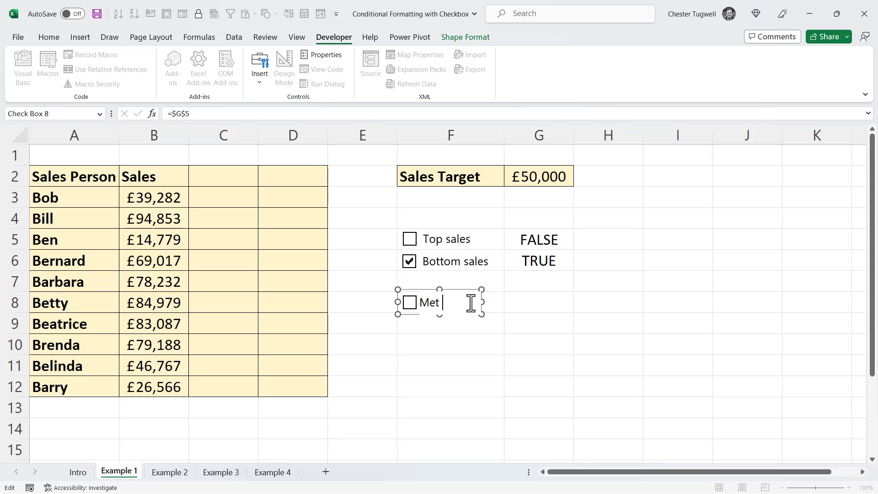
pyautogui.write('Met sales tar')
pyautogui.click(490, 351)
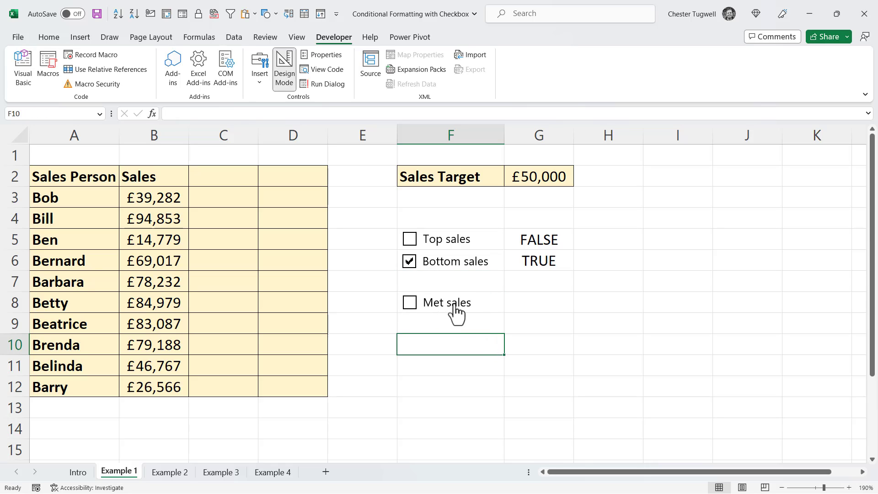
# Widen the Met sales target check box to fit its full label and move it directly beneath Bottom sales in row 7
pyautogui.rightClick(455, 302)
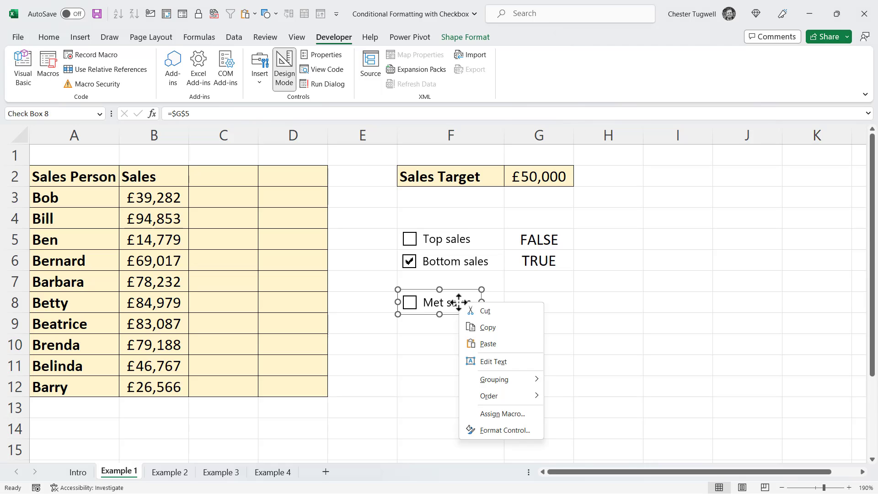
pyautogui.press('Escape')
pyautogui.moveTo(484, 302); pyautogui.dragTo(484, 269)
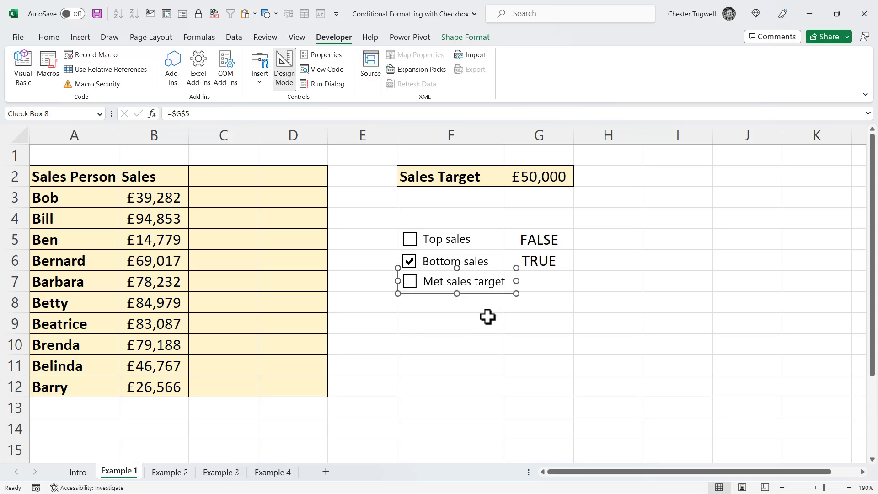
pyautogui.click(483, 319)
# Link the Met sales target check box to cell $G$7 in its control format settings
pyautogui.rightClick(469, 286)
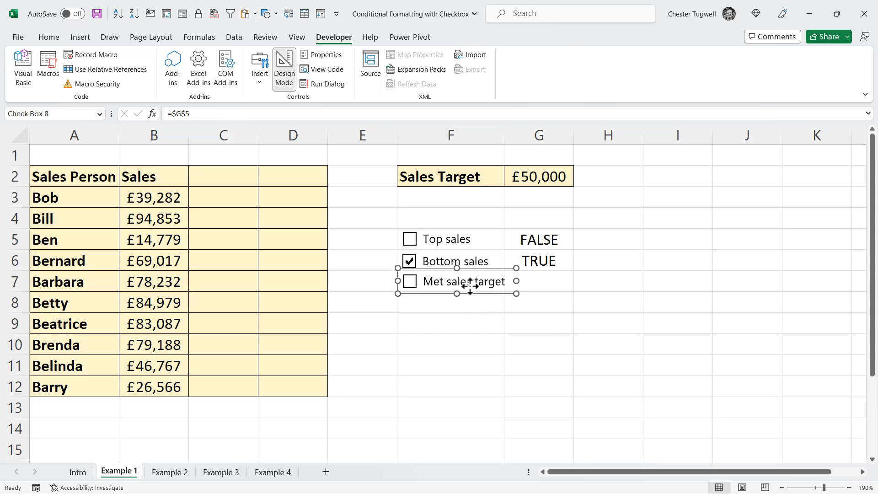
pyautogui.click(507, 415)
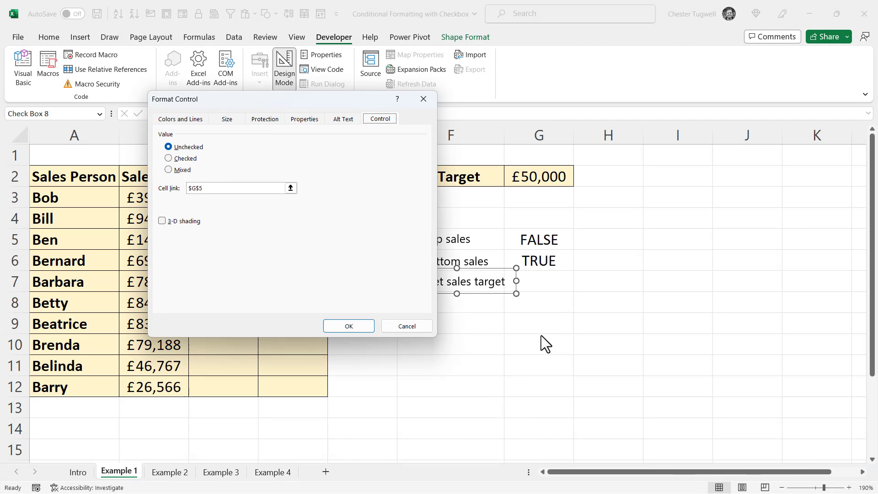
pyautogui.click(217, 188)
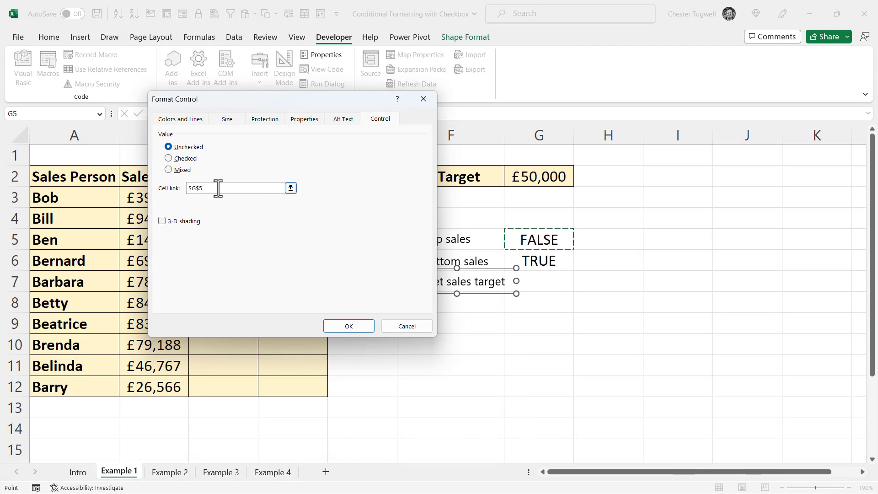
pyautogui.click(552, 281)
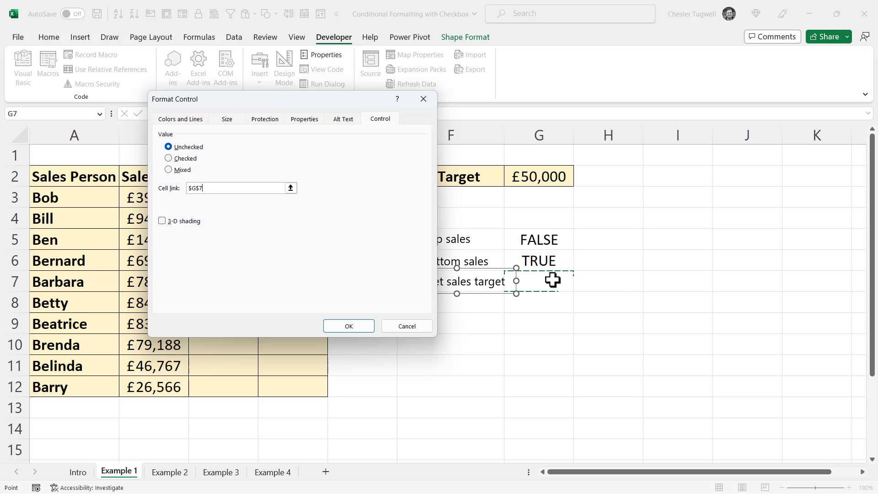
pyautogui.click(358, 328)
# Duplicate the Met sales target check box and position the copy directly beneath the original in row 8
pyautogui.rightClick(469, 294)
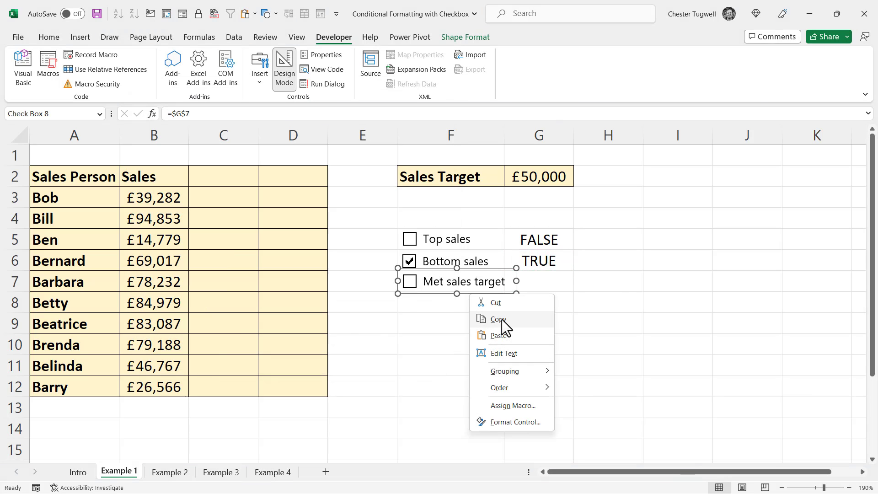
pyautogui.click(502, 320)
pyautogui.click(419, 333)
pyautogui.hotkey('ctrl', 'v')
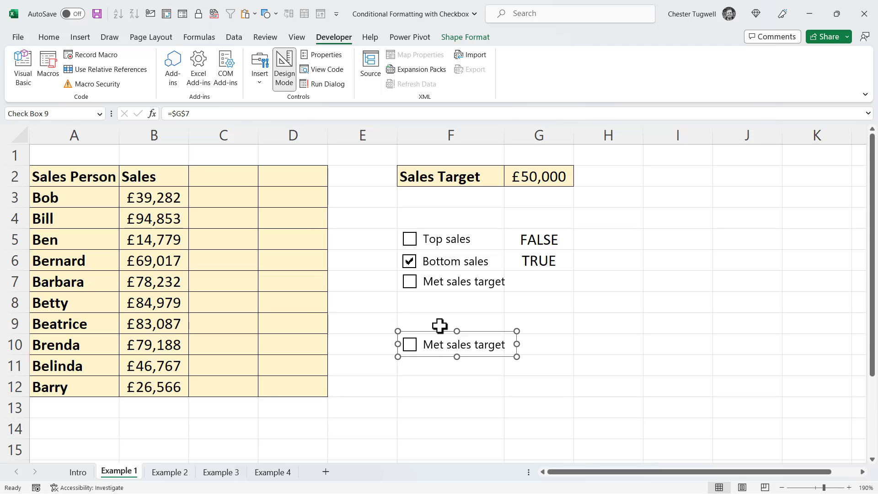
pyautogui.moveTo(439, 333); pyautogui.dragTo(437, 288)
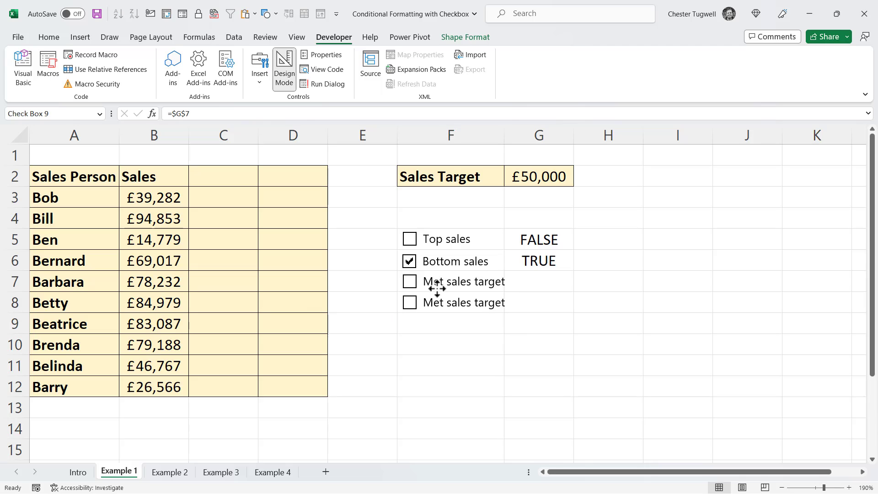
# Change the label of the copied check box in row 8 to "Under sales target"
pyautogui.click(439, 302)
pyautogui.doubleClick(442, 306)
pyautogui.press('Delete')
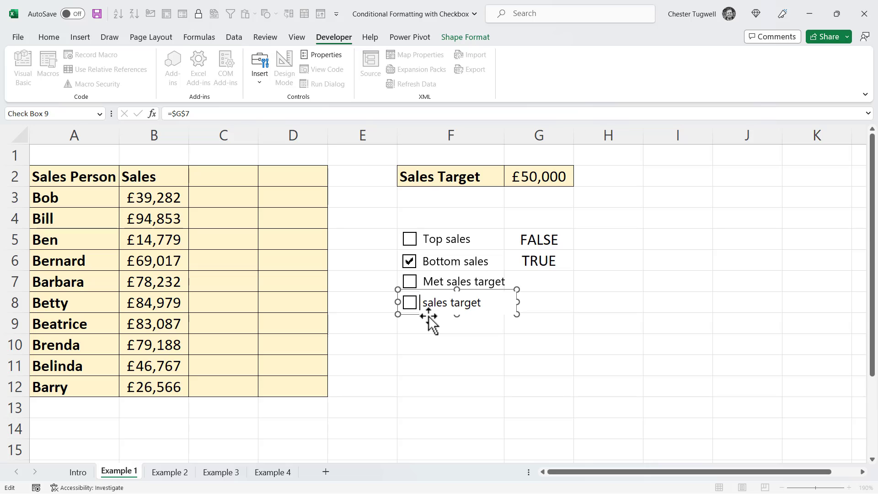
pyautogui.write('Under')
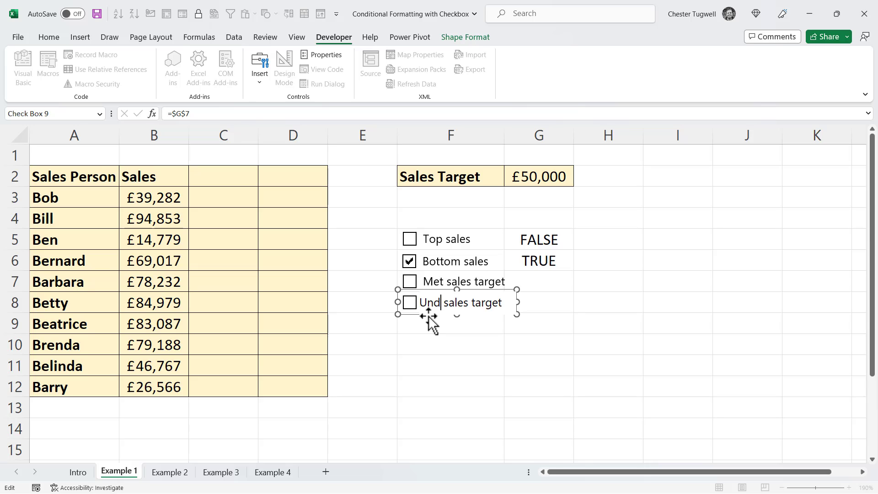
pyautogui.click(469, 350)
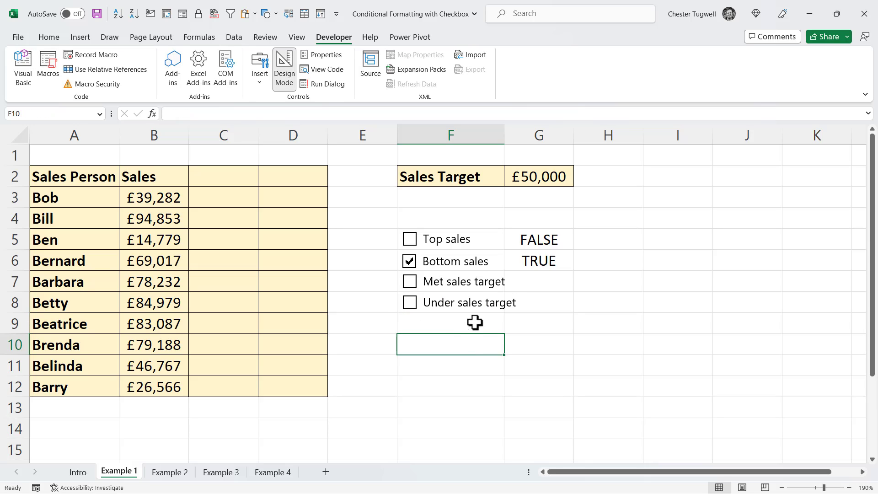
# Link the Under sales target check box to cell $G$8 in its control format settings
pyautogui.rightClick(431, 304)
pyautogui.click(468, 424)
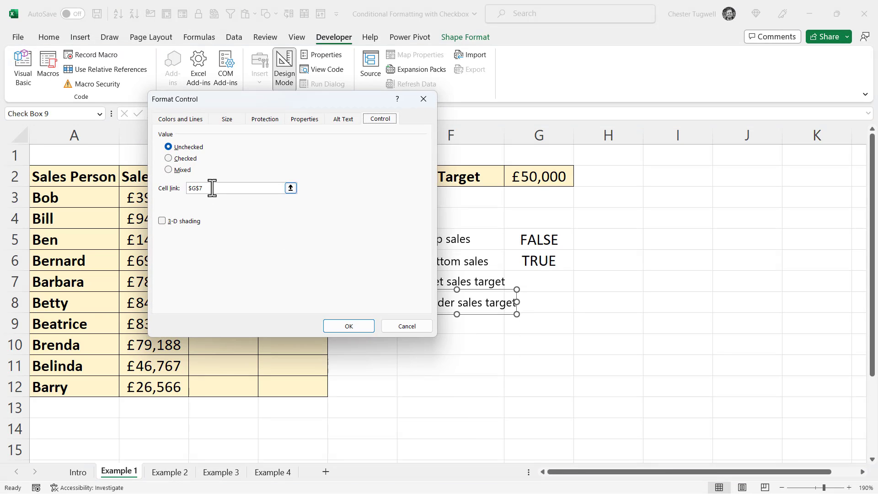
pyautogui.click(213, 188)
pyautogui.press('BackSpace')
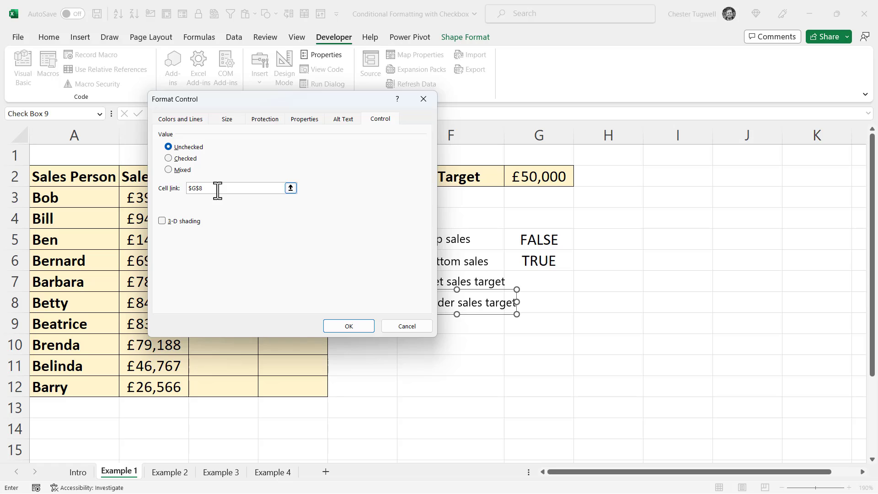
pyautogui.press('Return')
# Widen column F so that the longest check box label fits inside it
pyautogui.click(493, 356)
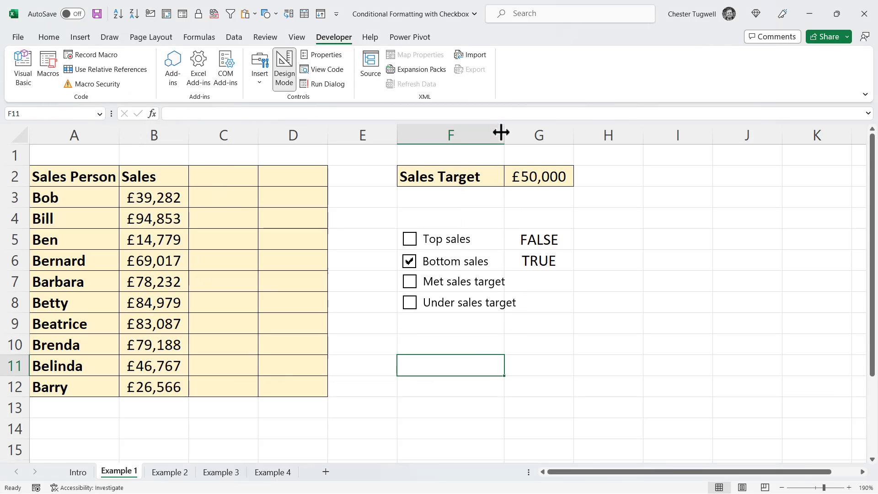
pyautogui.moveTo(501, 133); pyautogui.dragTo(520, 136)
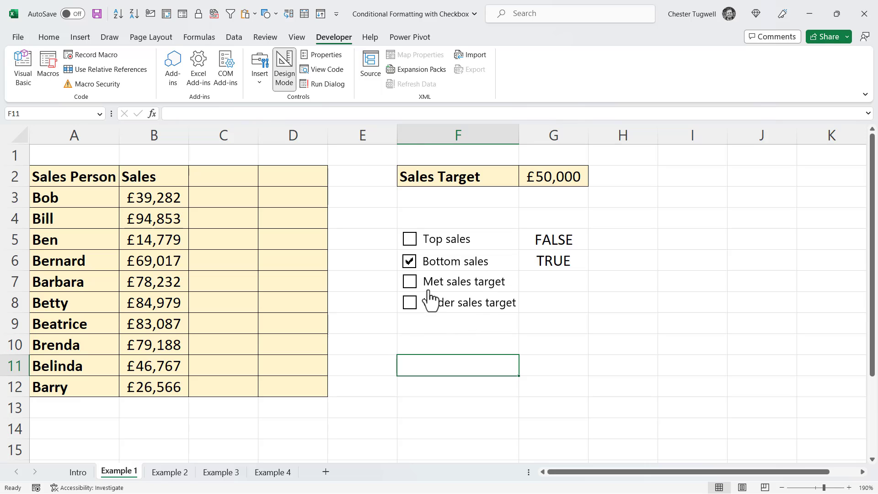
# Tick the Met sales target, Under sales target and Top sales check boxes to test their linked cells
pyautogui.click(409, 282)
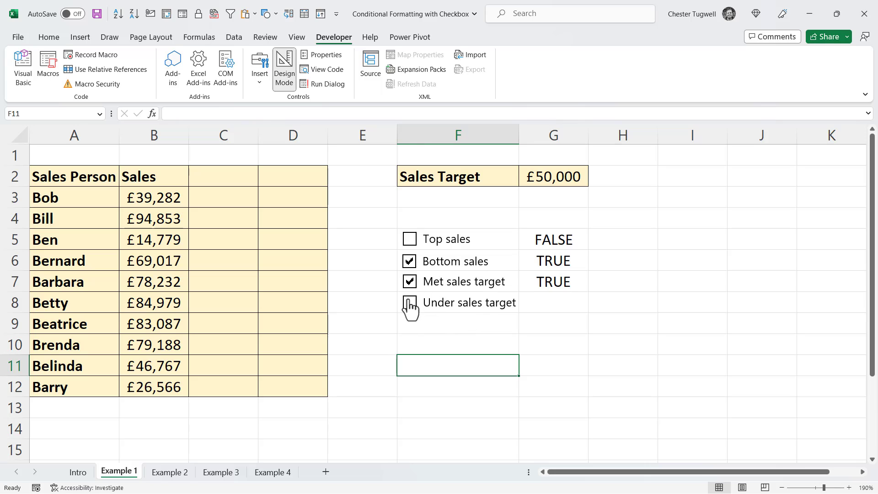
pyautogui.click(410, 304)
pyautogui.click(407, 239)
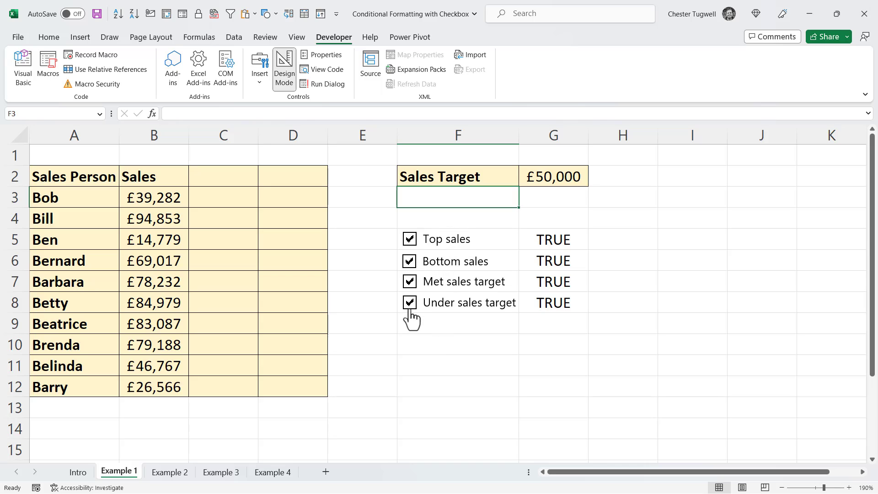
# Select all four check boxes together and align them along their left edges
pyautogui.rightClick(437, 239)
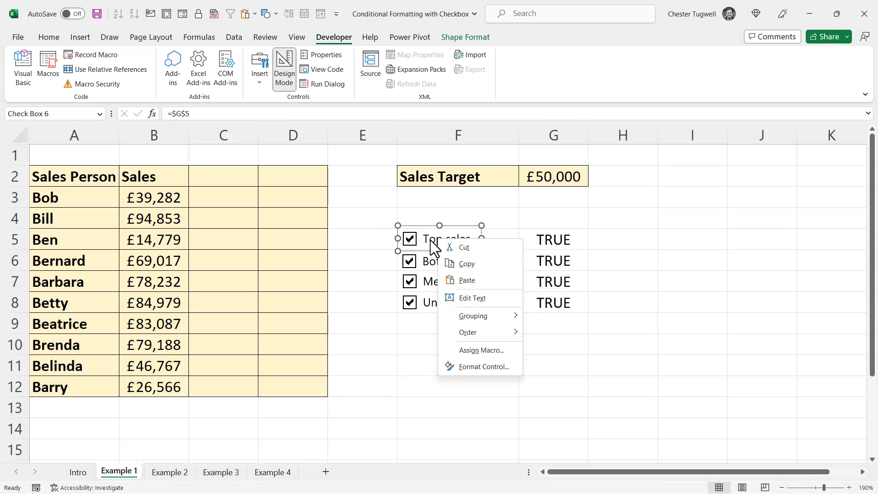
pyautogui.keyDown('ctrl'); pyautogui.click(433, 268); pyautogui.keyUp('ctrl')
pyautogui.rightClick(430, 280)
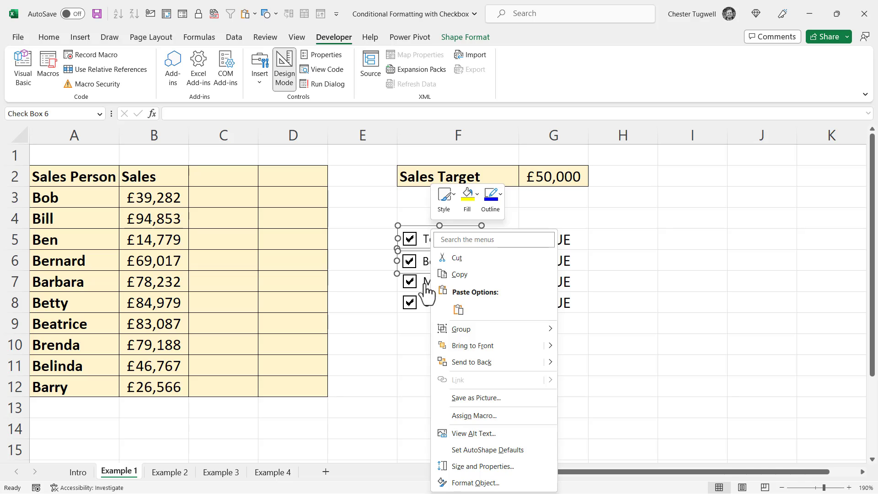
pyautogui.keyDown('ctrl'); pyautogui.click(426, 282); pyautogui.keyUp('ctrl')
pyautogui.rightClick(425, 282)
pyautogui.keyDown('ctrl'); pyautogui.click(422, 306); pyautogui.keyUp('ctrl')
pyautogui.rightClick(420, 303)
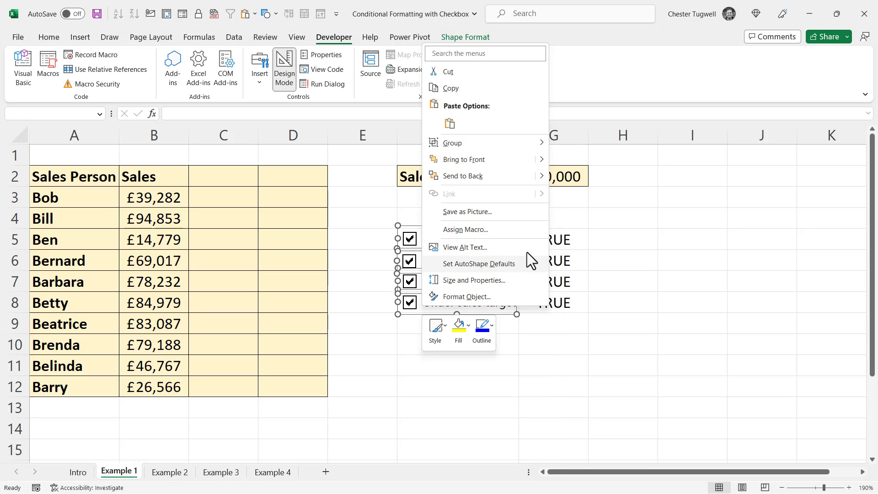
pyautogui.press('Escape')
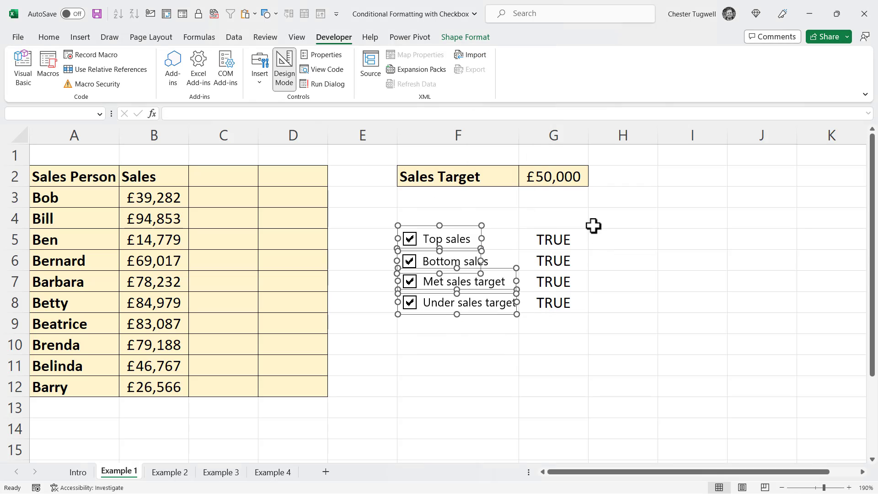
pyautogui.click(462, 39)
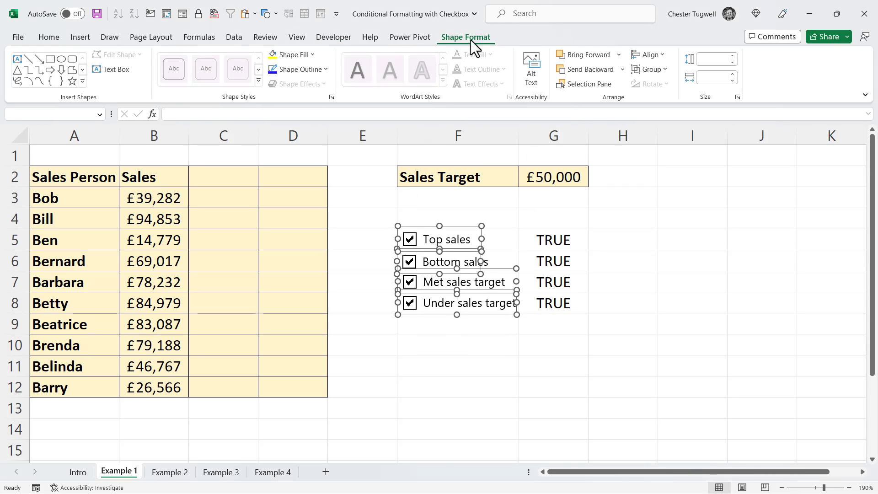
pyautogui.click(660, 56)
pyautogui.click(662, 72)
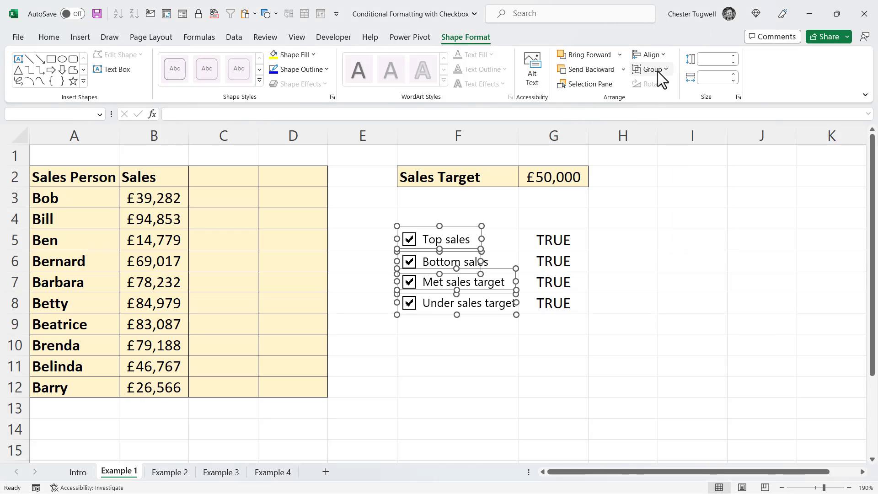
# Distribute the four selected check boxes evenly in the vertical direction and deselect them
pyautogui.click(659, 56)
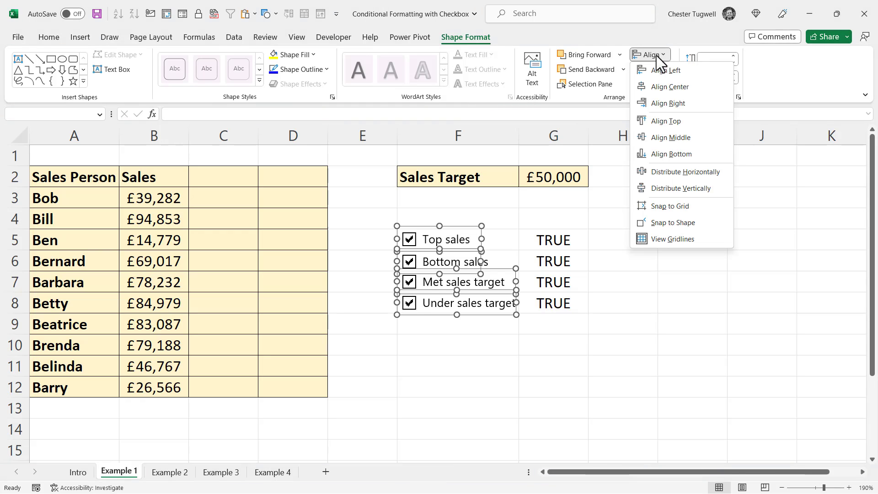
pyautogui.click(661, 191)
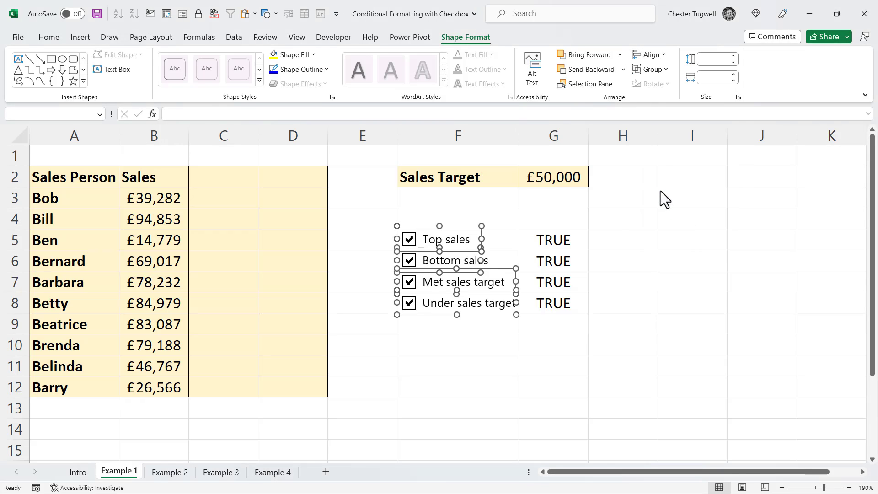
pyautogui.click(604, 258)
# Give the cells behind the check boxes, F5:F8, a light yellow fill and an outside border
pyautogui.moveTo(491, 236); pyautogui.dragTo(498, 302)
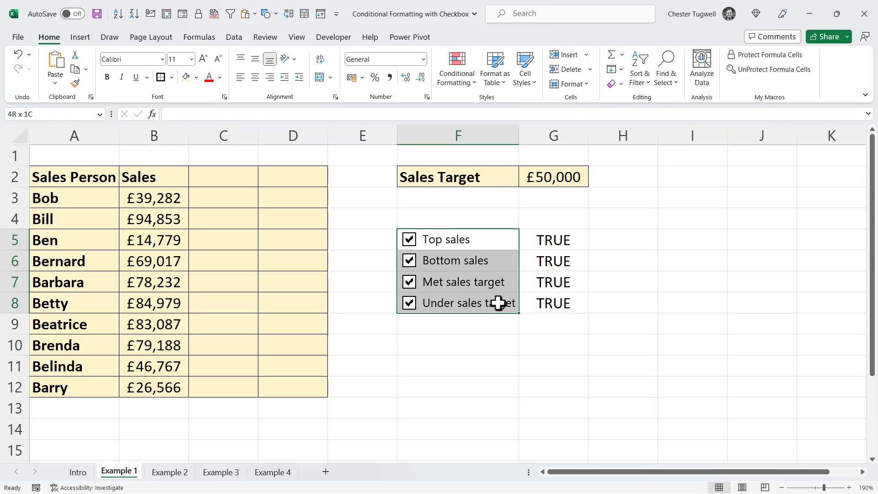
pyautogui.click(186, 80)
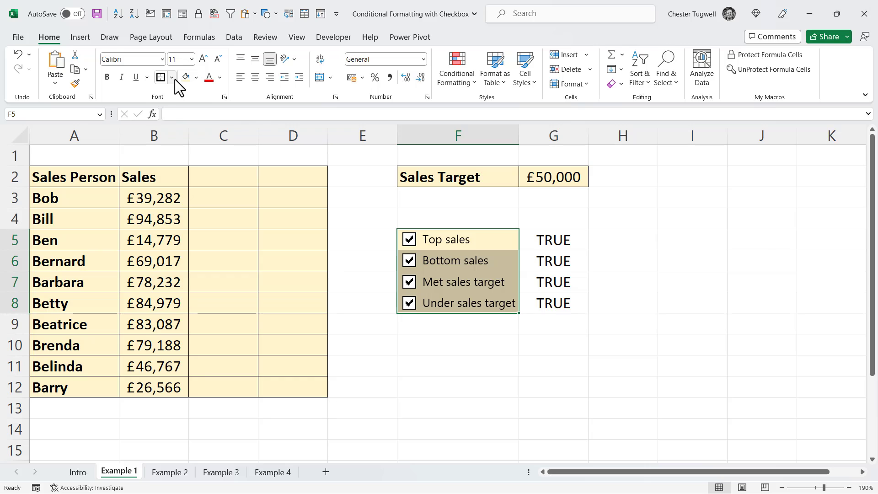
pyautogui.click(160, 77)
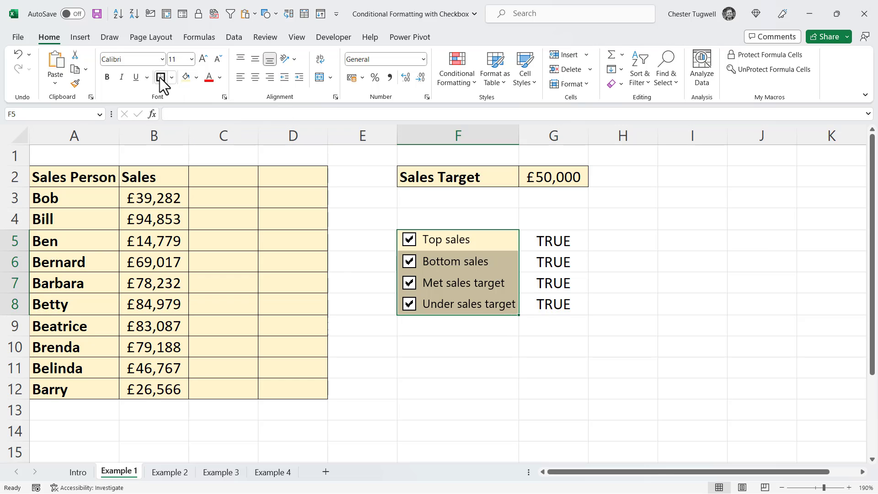
pyautogui.click(459, 346)
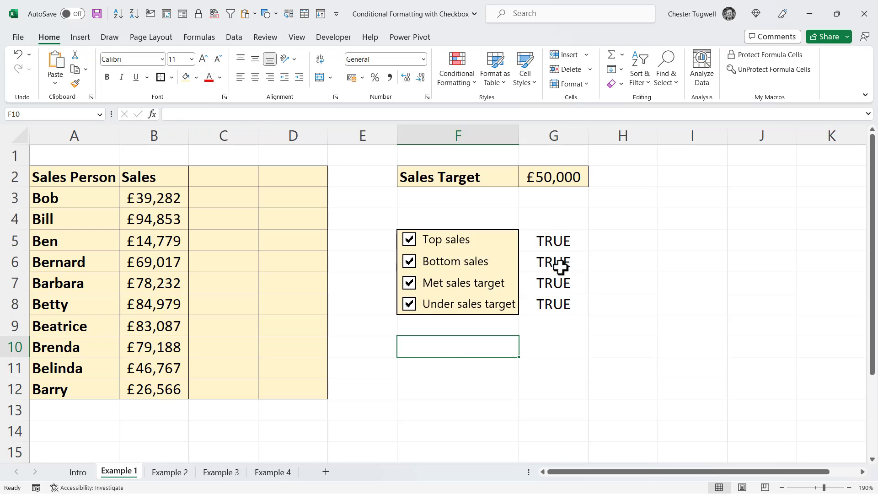
# Enter the formula =B3=MAX(B3:B12) in cell C3 to test for the top sales value
pyautogui.click(409, 242)
pyautogui.click(431, 244)
pyautogui.click(219, 197)
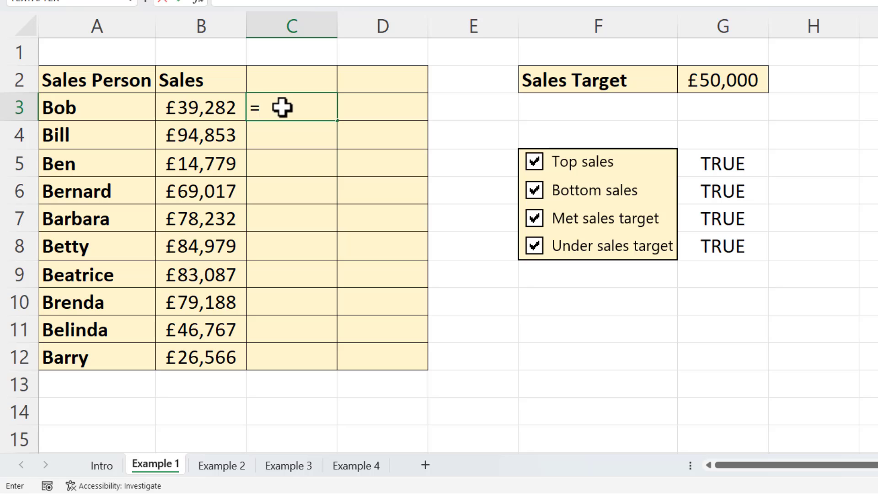
pyautogui.click(209, 108)
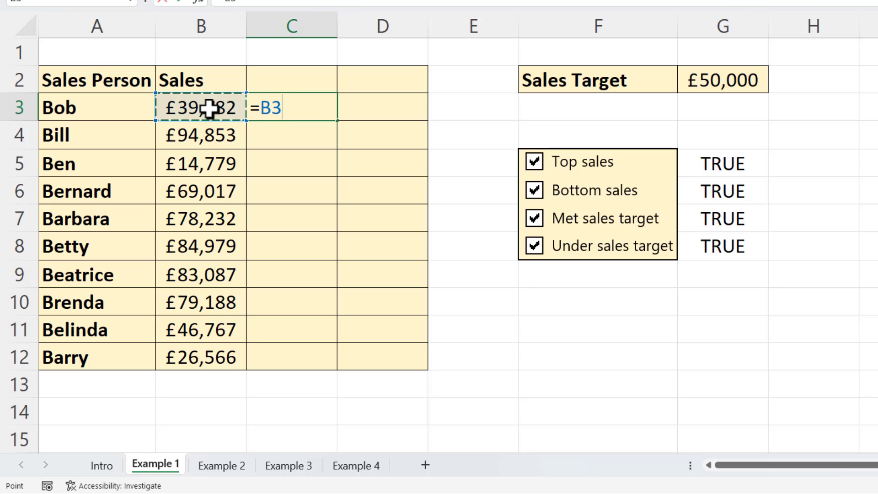
pyautogui.write('=Max(')
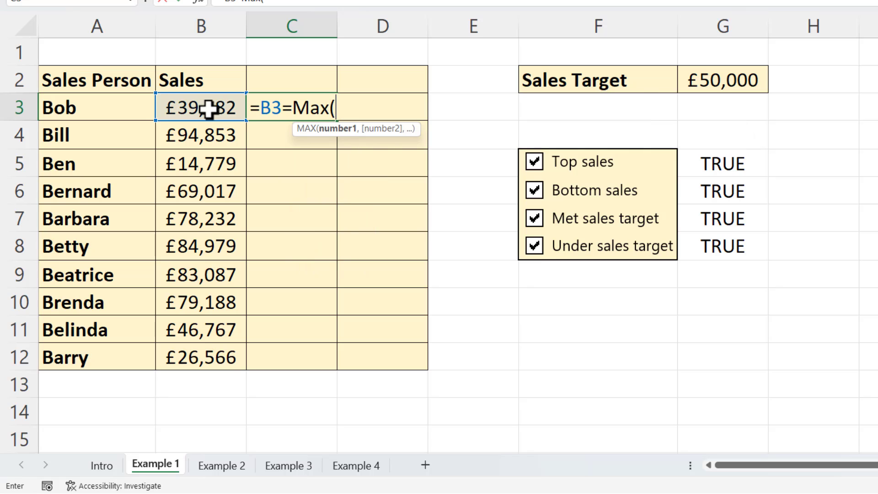
pyautogui.moveTo(210, 108); pyautogui.dragTo(205, 347)
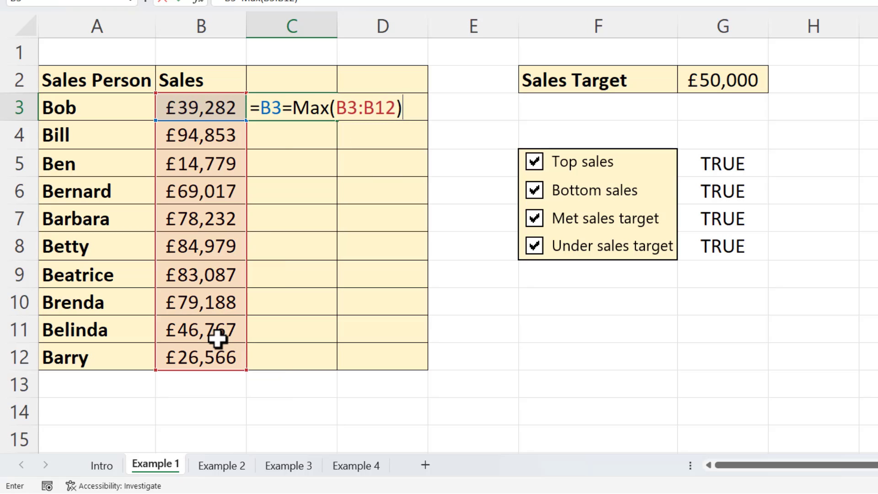
pyautogui.press('Return')
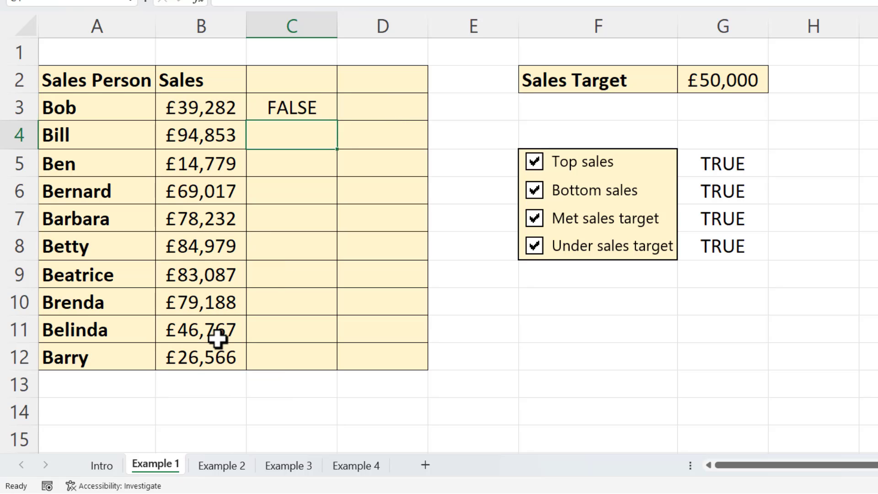
# Try a sales value of 100,000 in cell B3 to check the formula, and undo the change
pyautogui.click(204, 108)
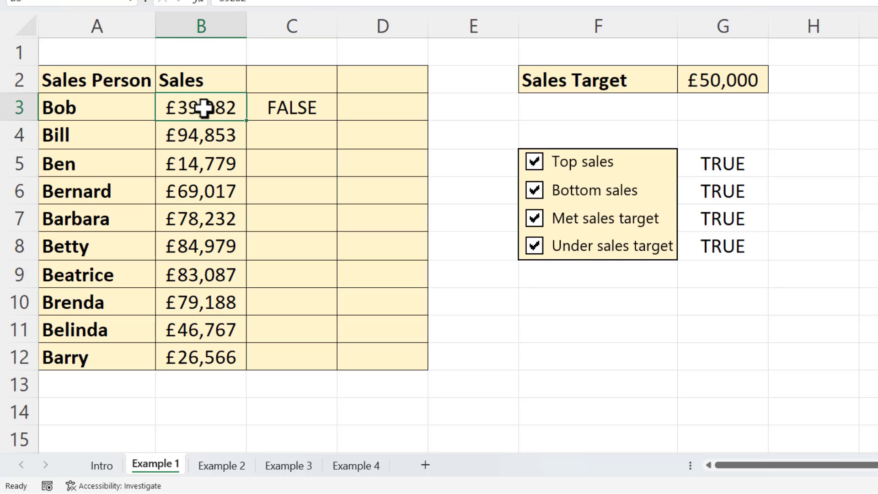
pyautogui.write('100,000')
pyautogui.press('Return')
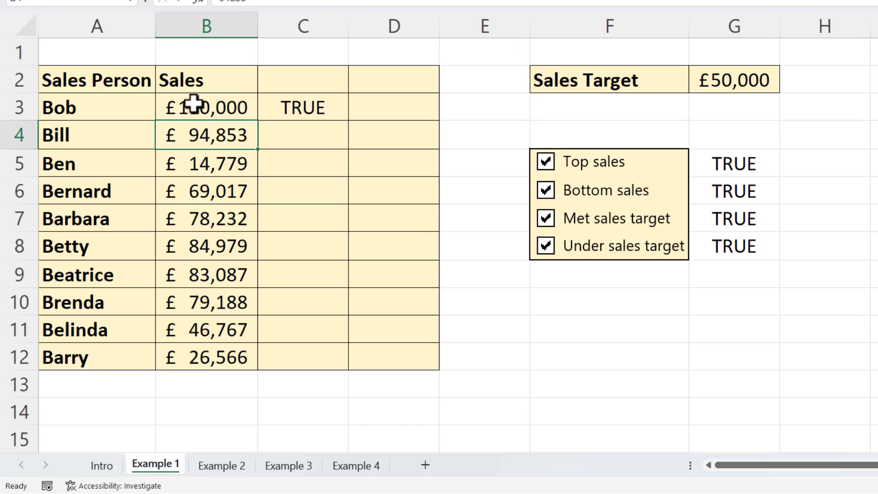
pyautogui.hotkey('ctrl', 'z')
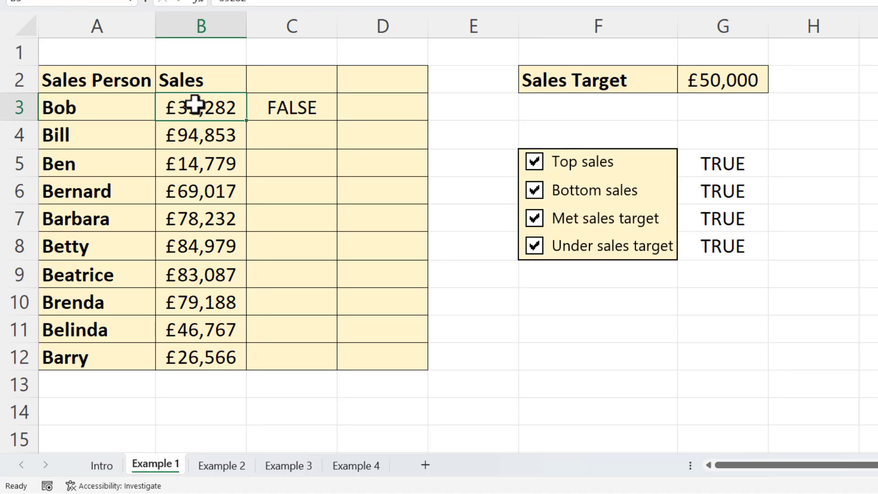
# Make the MAX range in C3 absolute as $B$3:$B$12 and fill the formula down to C12
pyautogui.click(308, 108)
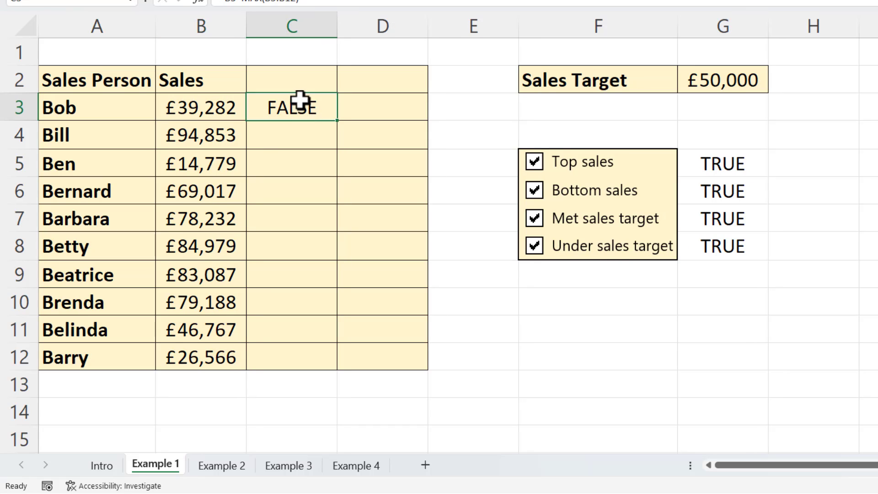
pyautogui.doubleClick(297, 109)
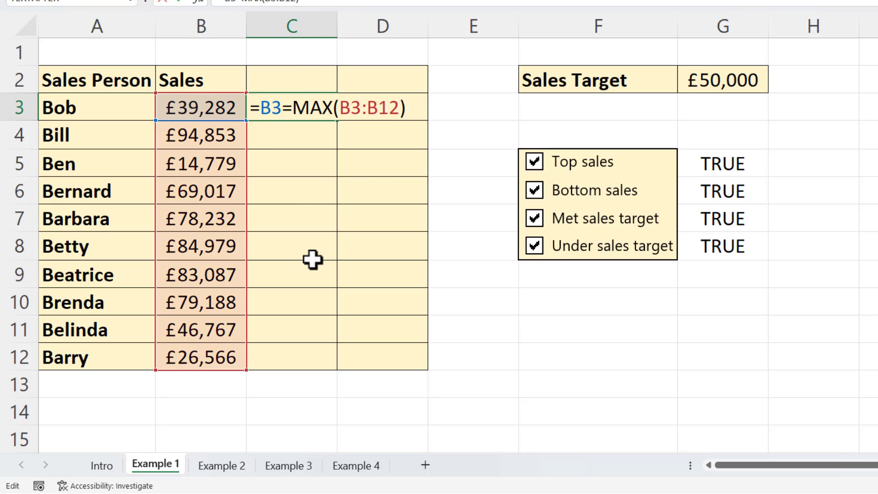
pyautogui.click(344, 107)
pyautogui.moveTo(343, 108); pyautogui.dragTo(398, 108)
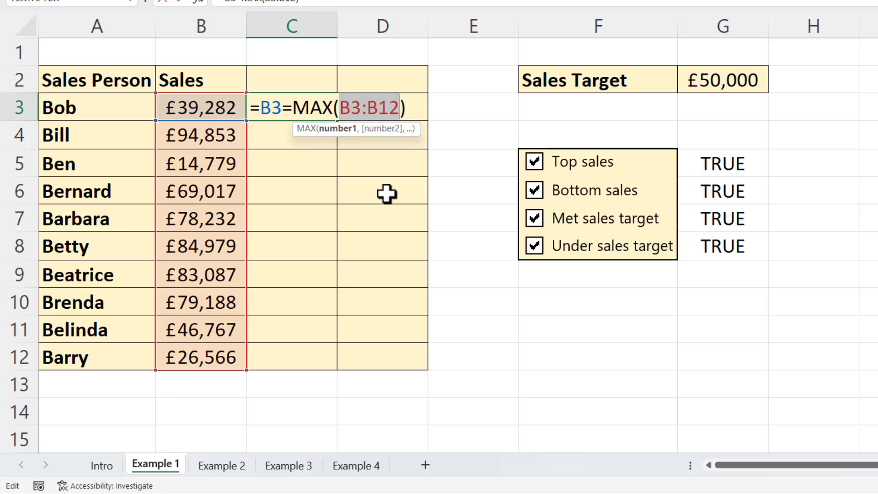
pyautogui.press('F4')
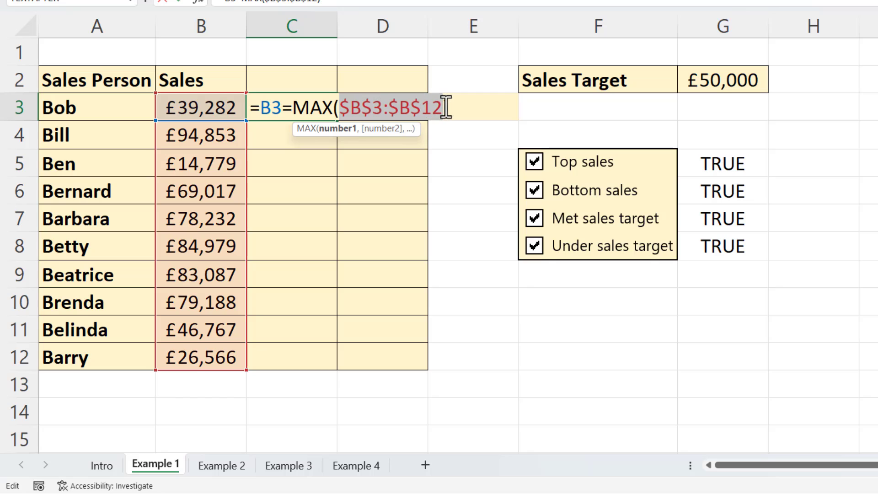
pyautogui.press('Return')
pyautogui.click(327, 116)
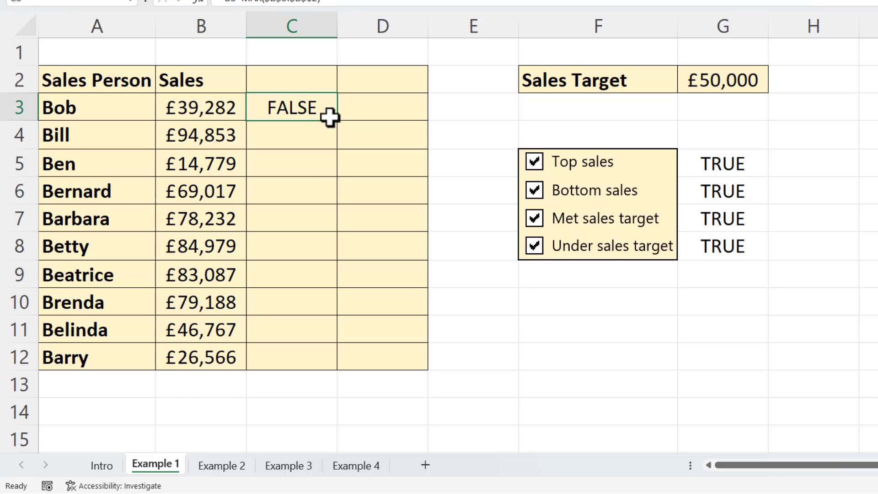
pyautogui.doubleClick(342, 124)
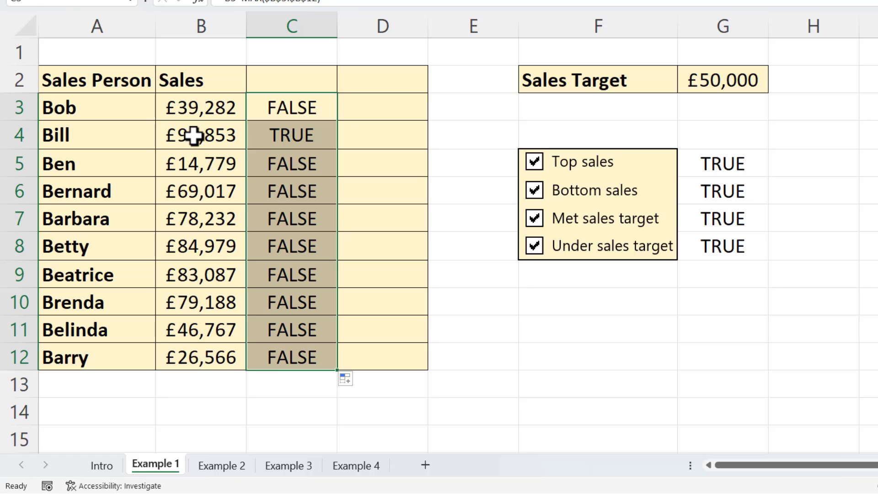
# Extend the formula in C3 to =AND(B3=MAX($B$3:$B$12),$G$5) so it also depends on the Top sales check box
pyautogui.click(286, 130)
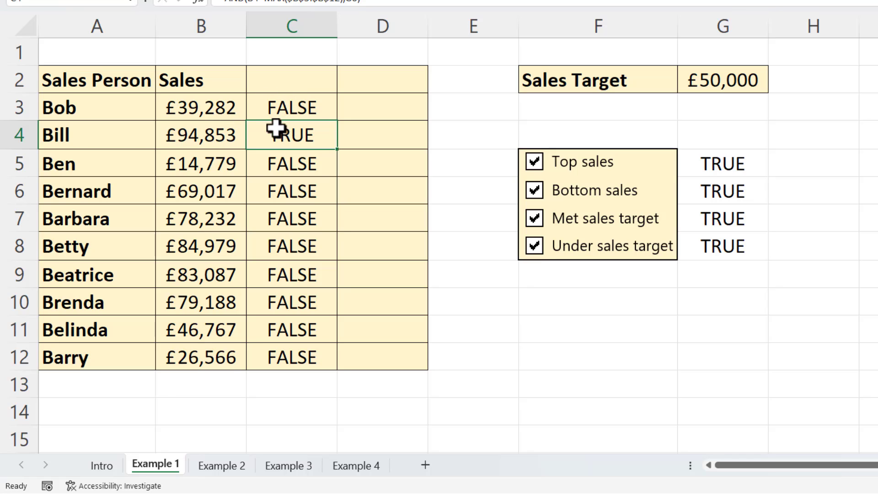
pyautogui.click(534, 189)
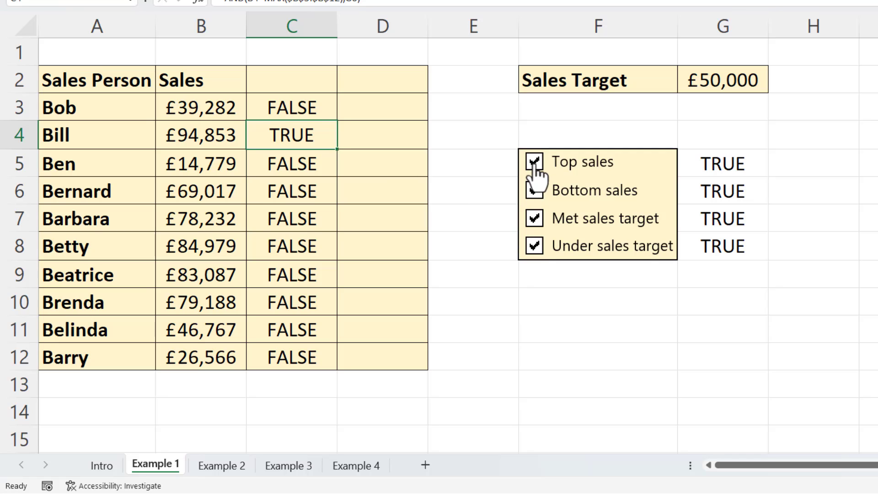
pyautogui.doubleClick(311, 104)
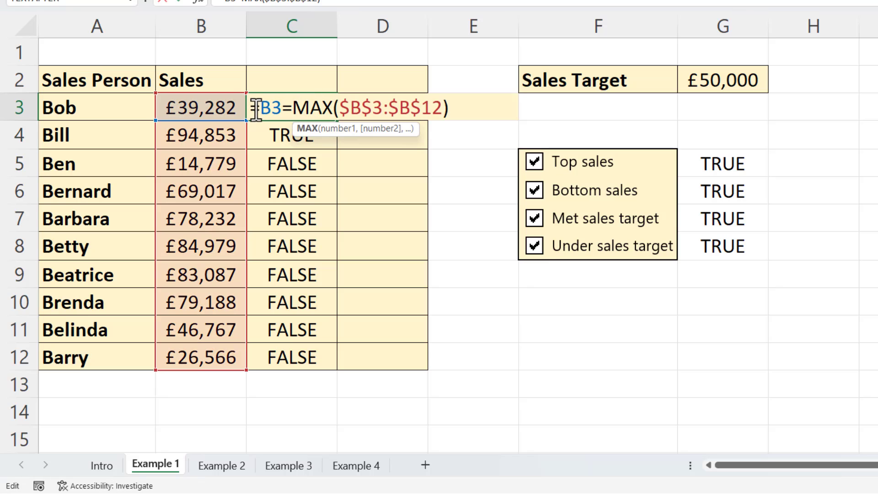
pyautogui.write('AND')
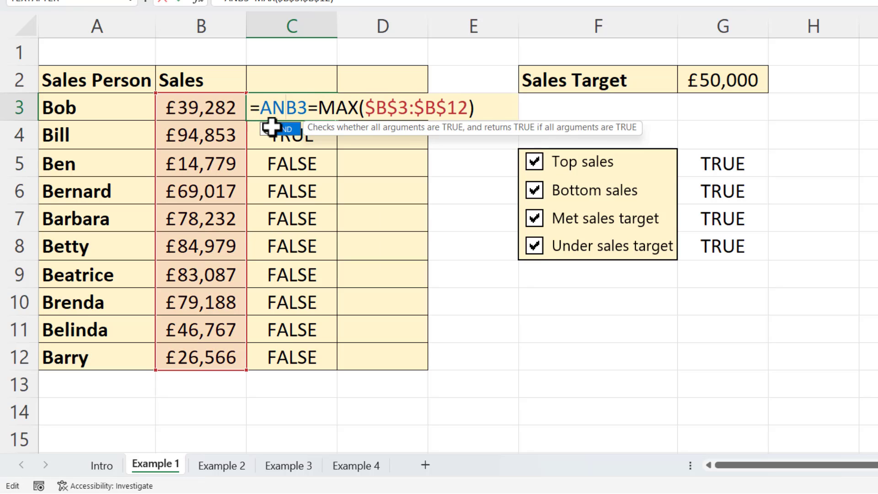
pyautogui.doubleClick(271, 127)
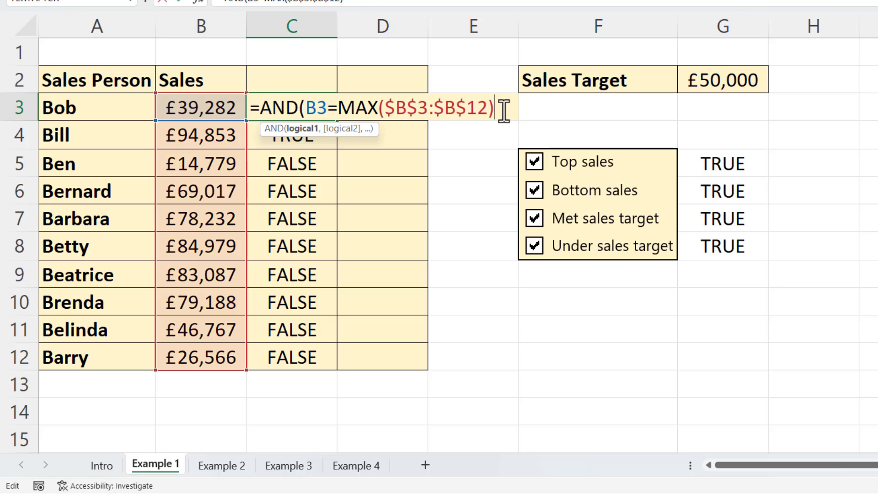
pyautogui.write(',')
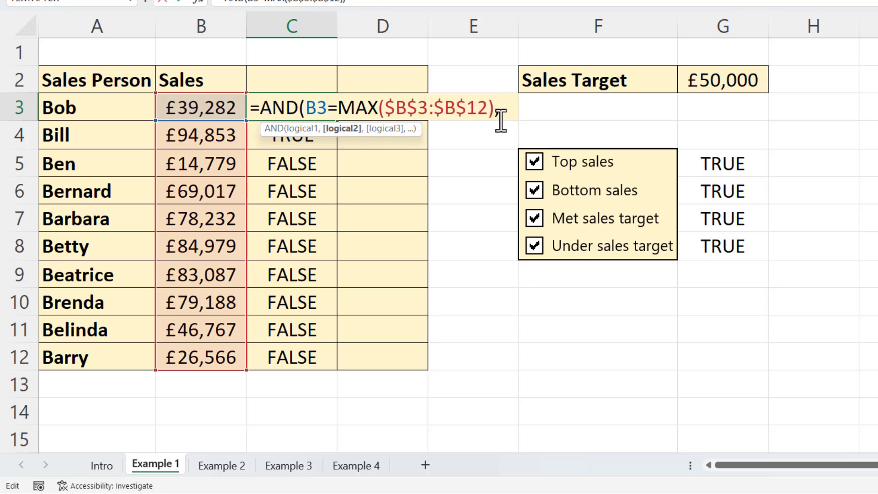
pyautogui.click(734, 160)
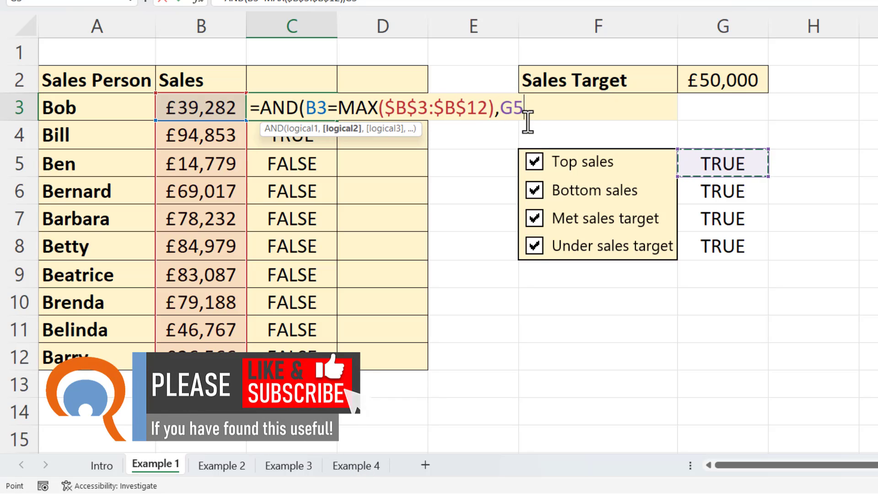
pyautogui.press('F4')
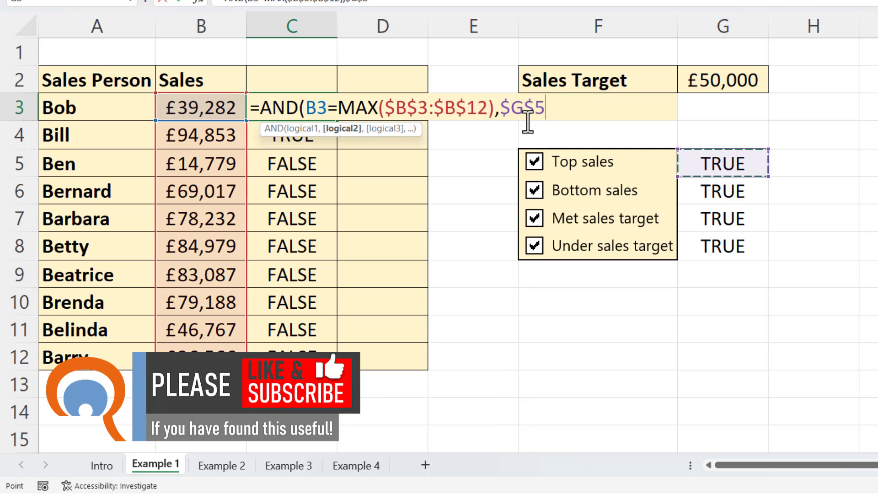
pyautogui.write(')')
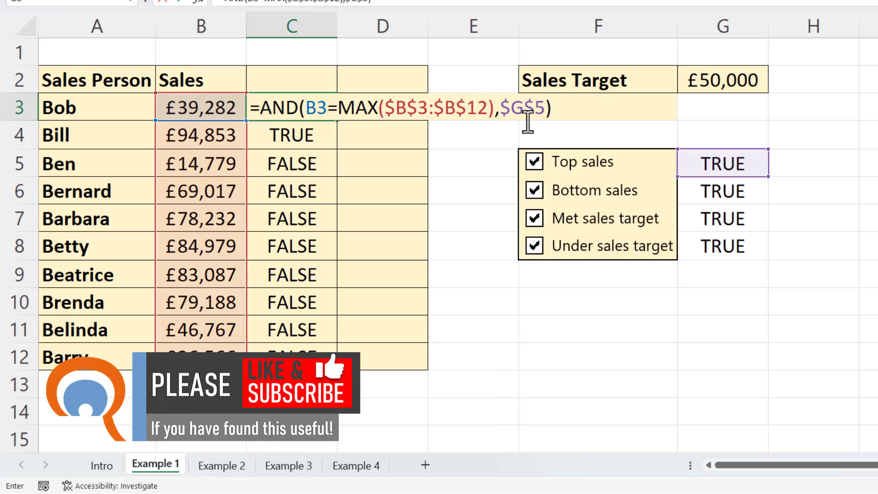
pyautogui.press('Return')
# Fill the AND formula from C3 down to C12 and clear the Top sales check box to test it
pyautogui.click(336, 108)
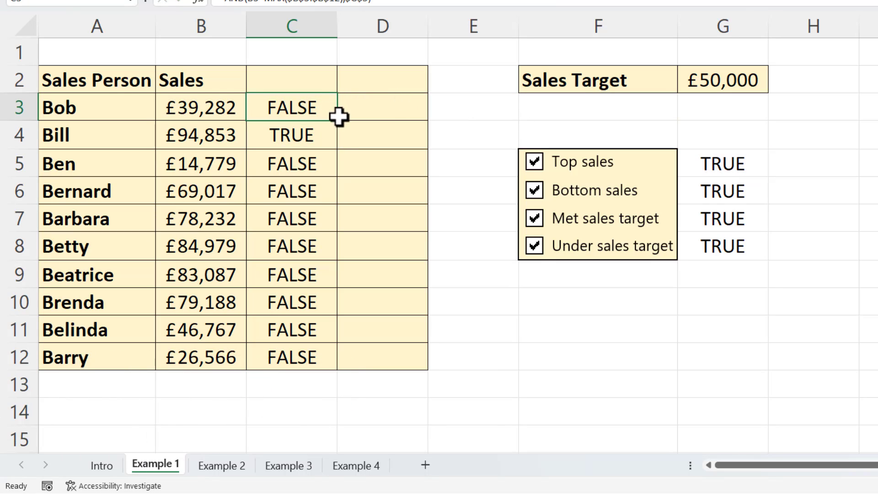
pyautogui.doubleClick(338, 118)
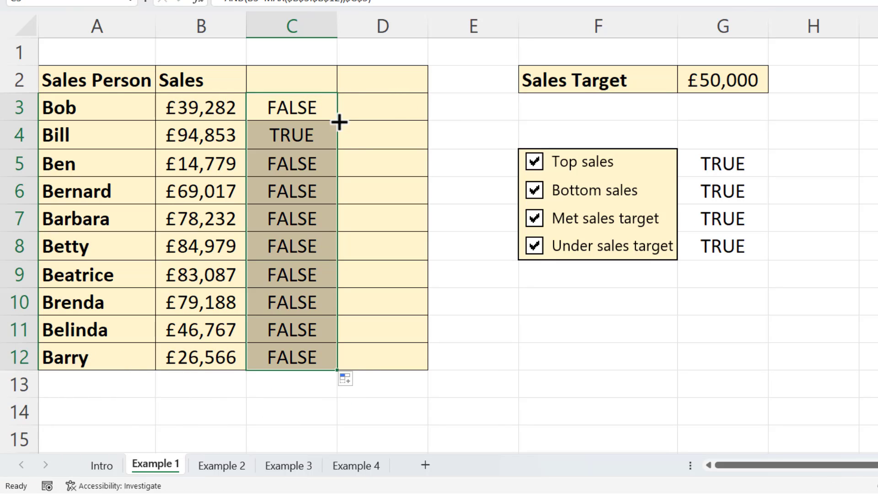
pyautogui.click(535, 163)
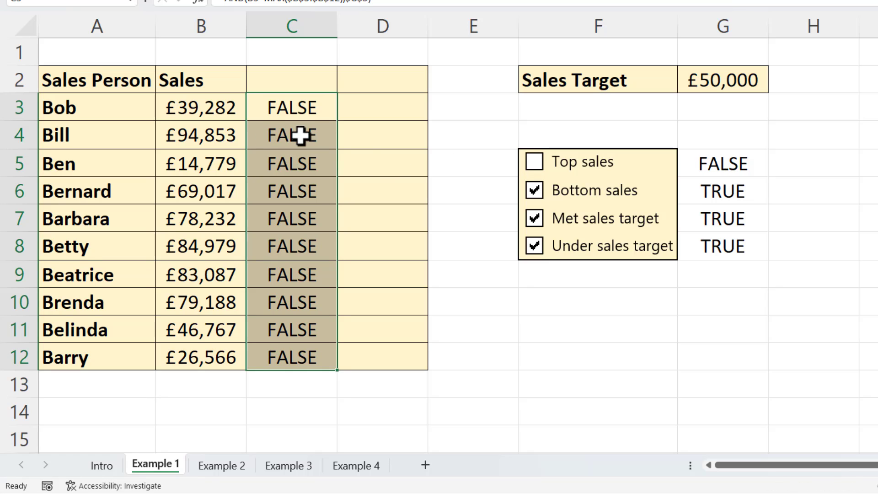
# Copy the full text of the AND formula in cell C3 and leave the cell's contents as they are
pyautogui.click(303, 103)
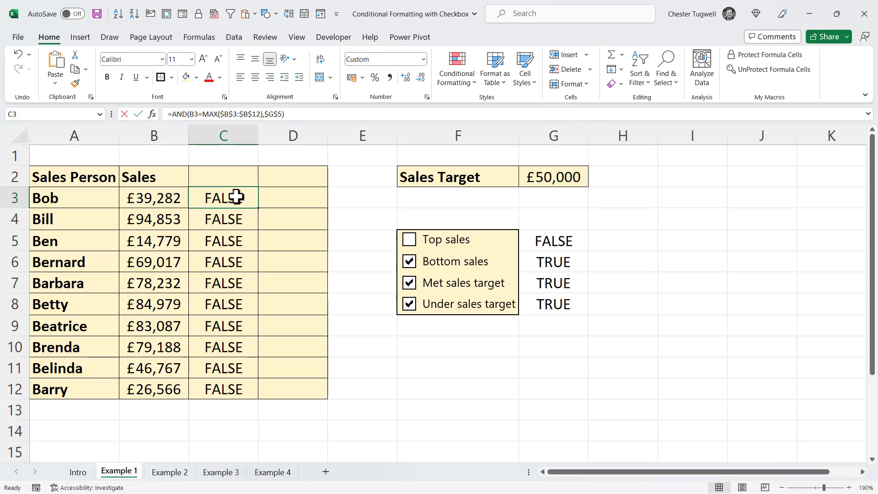
pyautogui.doubleClick(307, 107)
pyautogui.moveTo(426, 198); pyautogui.dragTo(163, 203)
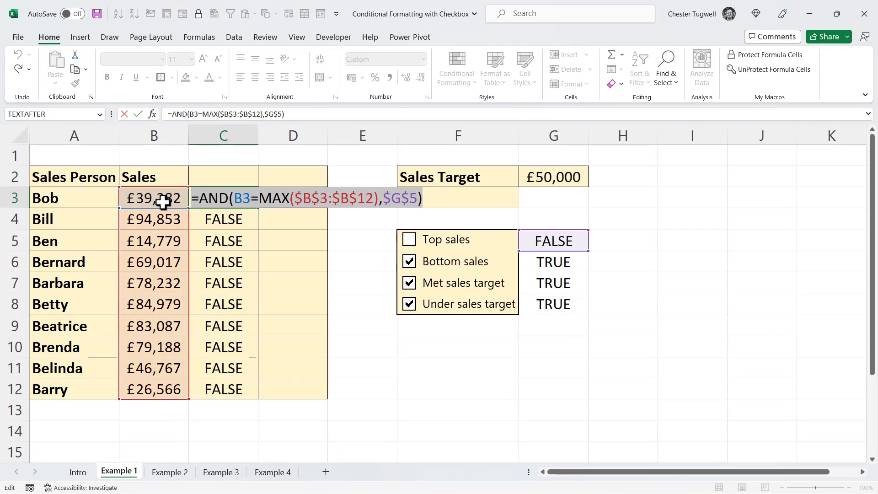
pyautogui.hotkey('ctrl', 'c')
pyautogui.press('Return')
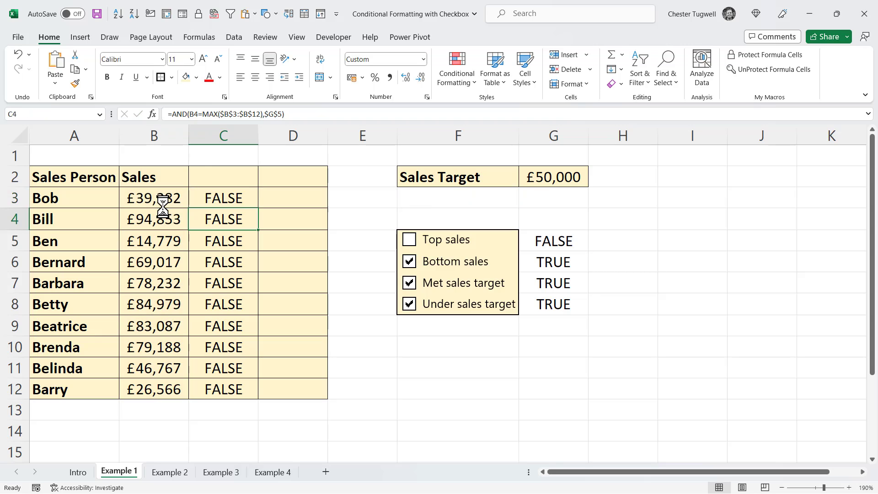
# Start a formula-based conditional formatting rule for B3:B12 with the formula =AND(B3=MAX($B$3:$B$12),$G$5)
pyautogui.moveTo(163, 198); pyautogui.dragTo(147, 382)
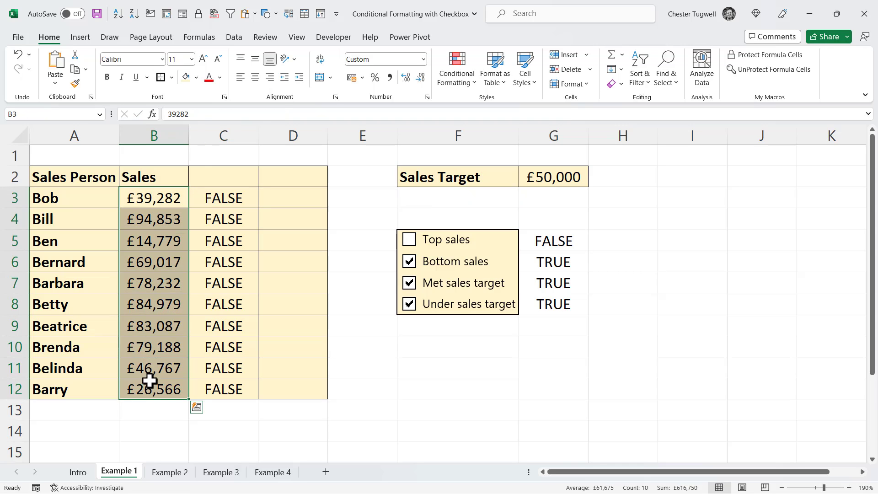
pyautogui.click(460, 72)
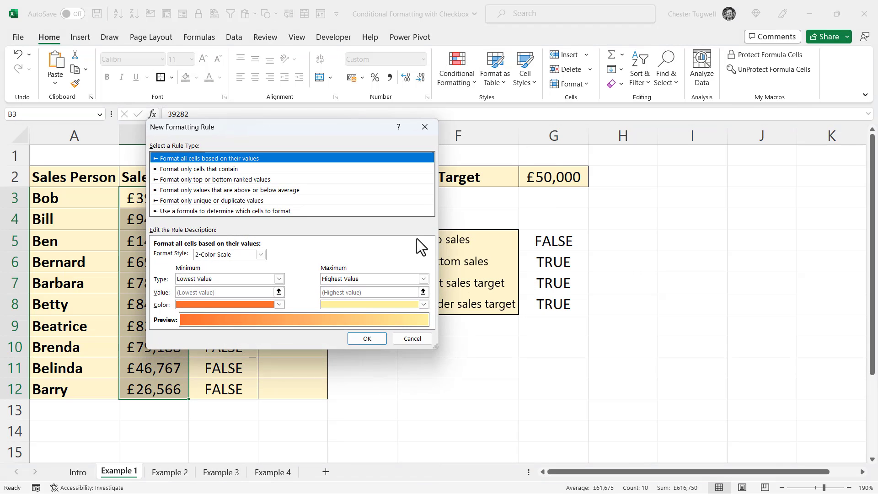
pyautogui.click(200, 212)
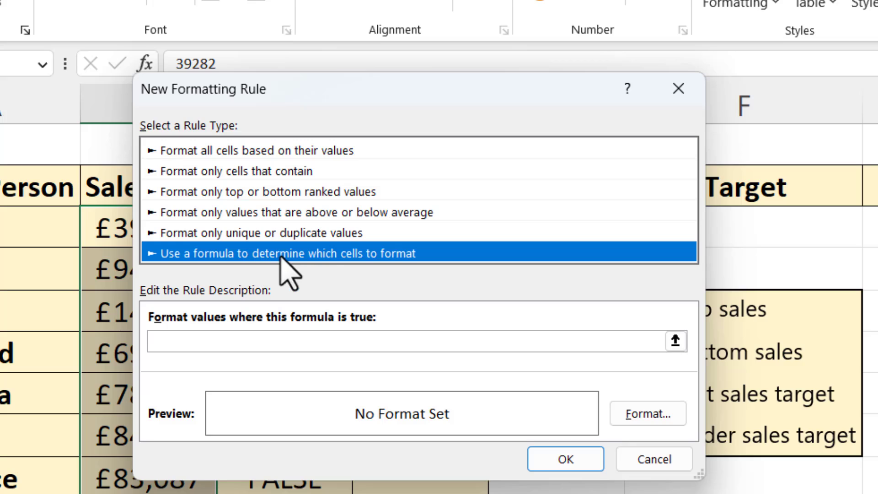
pyautogui.click(182, 346)
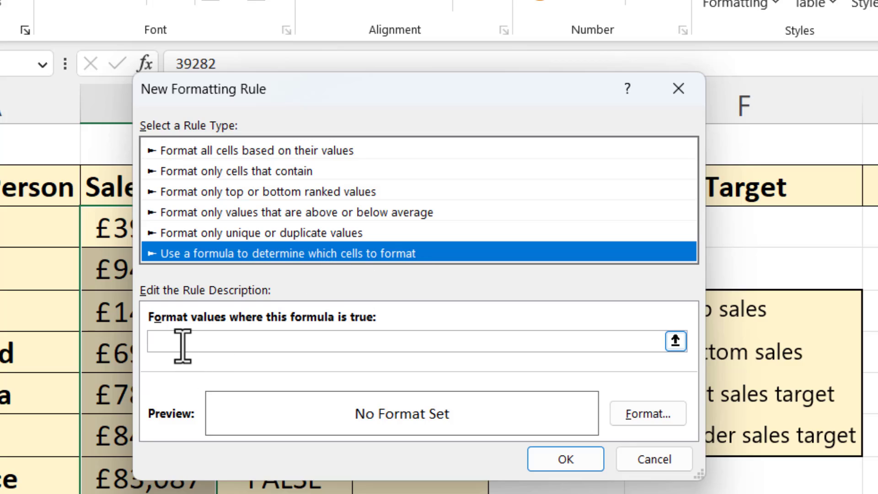
pyautogui.click(166, 344)
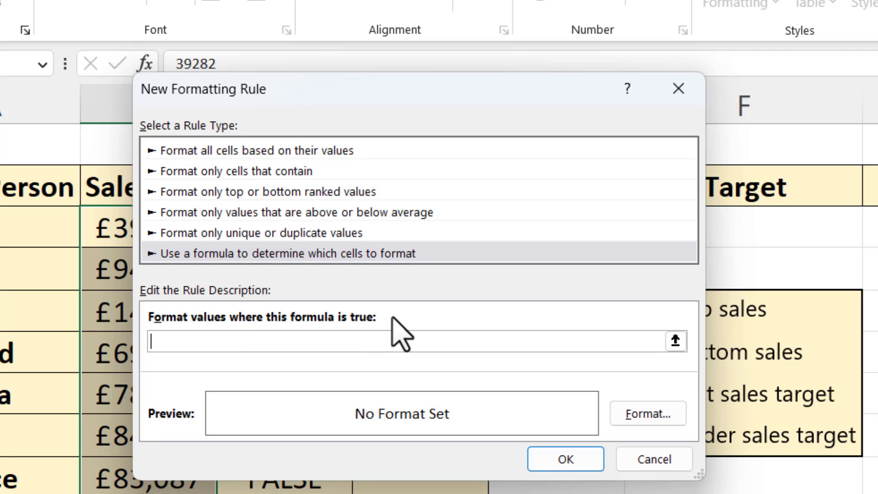
pyautogui.write('=AND(B3=MAX($B$3:$B$12),$G$5)')
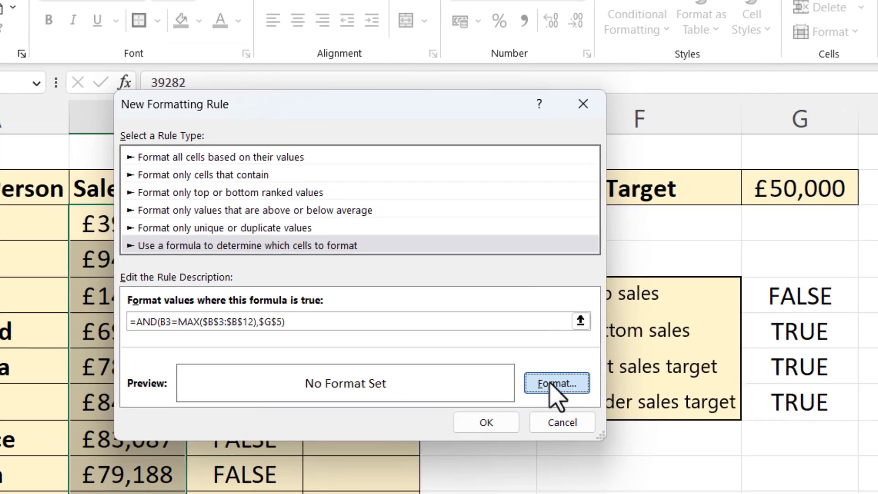
# Give the B3:B12 rule a dark green fill with a white font and apply it
pyautogui.click(648, 414)
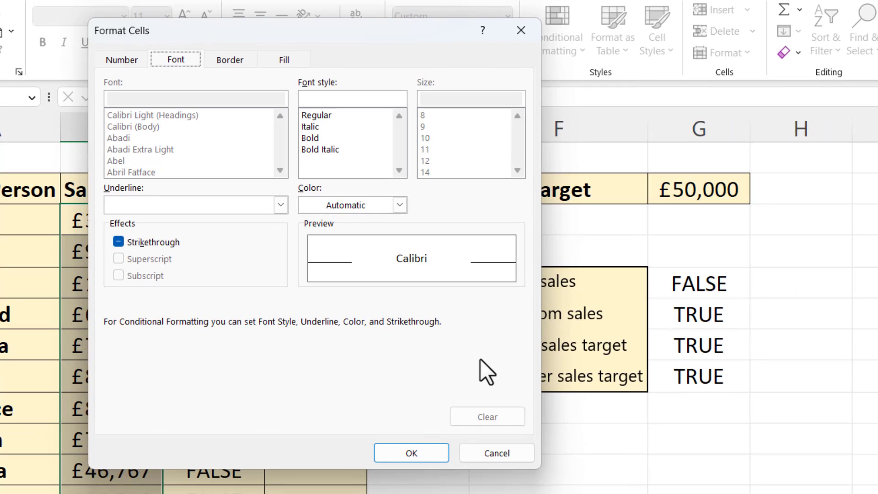
pyautogui.click(289, 59)
pyautogui.click(254, 184)
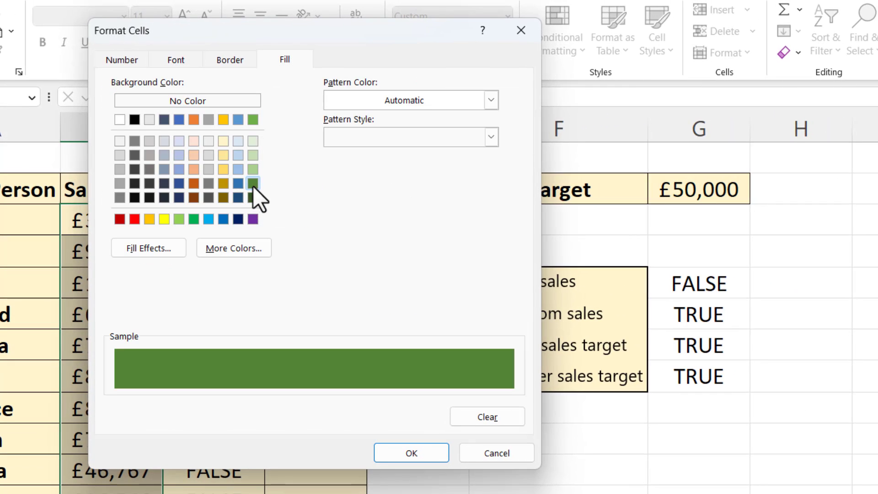
pyautogui.click(177, 59)
pyautogui.click(400, 206)
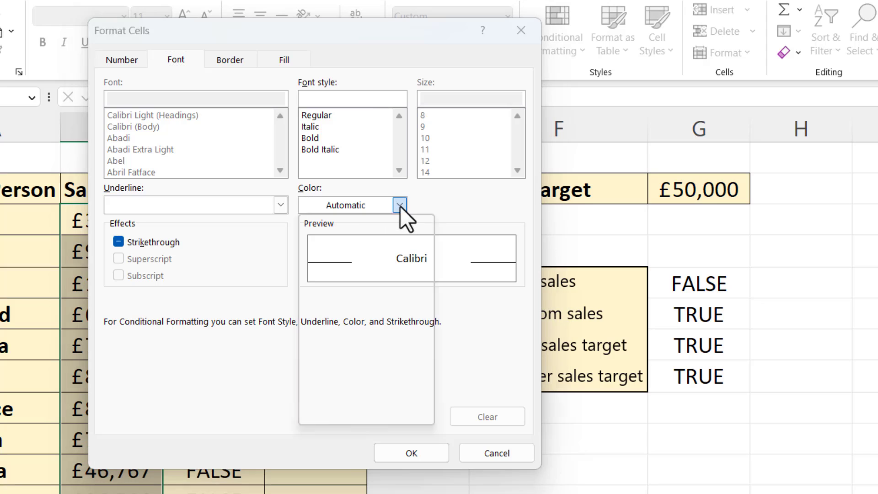
pyautogui.click(310, 270)
pyautogui.click(410, 454)
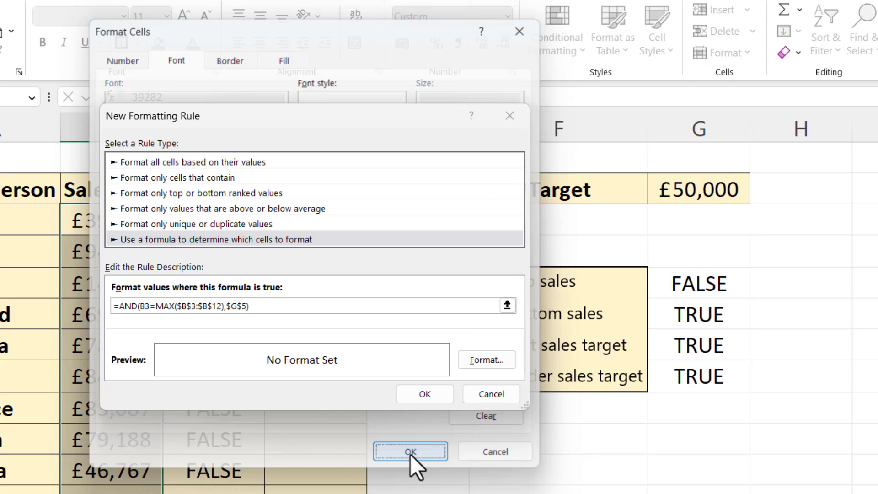
pyautogui.click(407, 393)
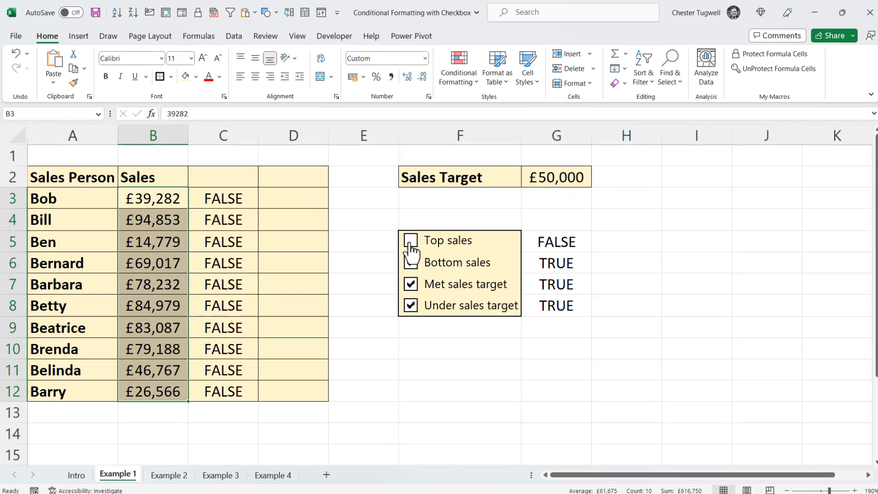
# Tick the Top sales check box to test the conditional formatting
pyautogui.click(411, 242)
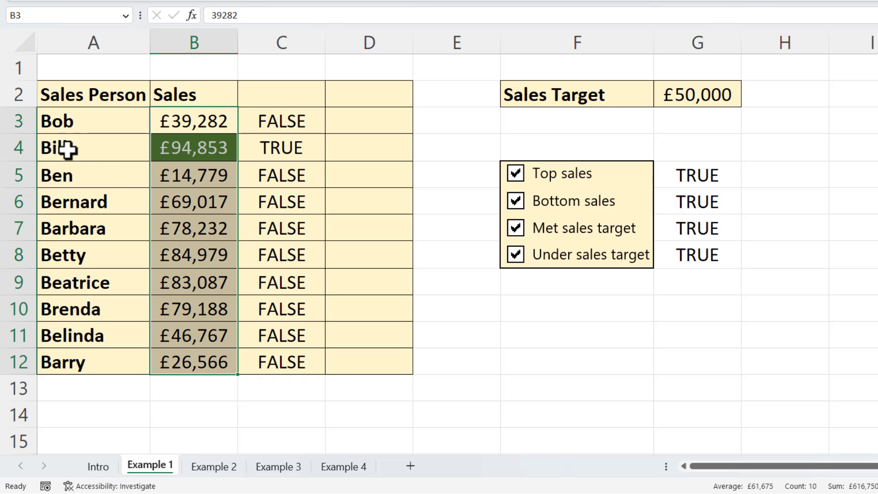
# Change the B3 reference in the C3 formula to $B3 and fill the formula through C3:D12
pyautogui.doubleClick(287, 121)
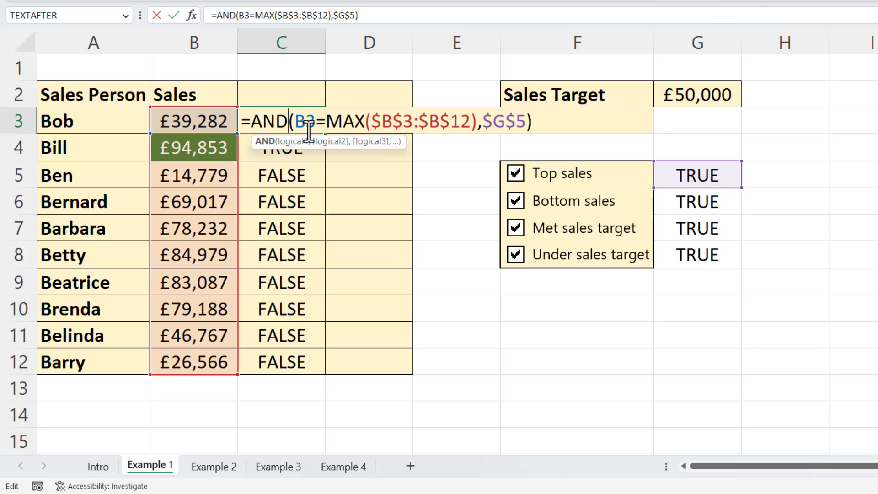
pyautogui.click(306, 120)
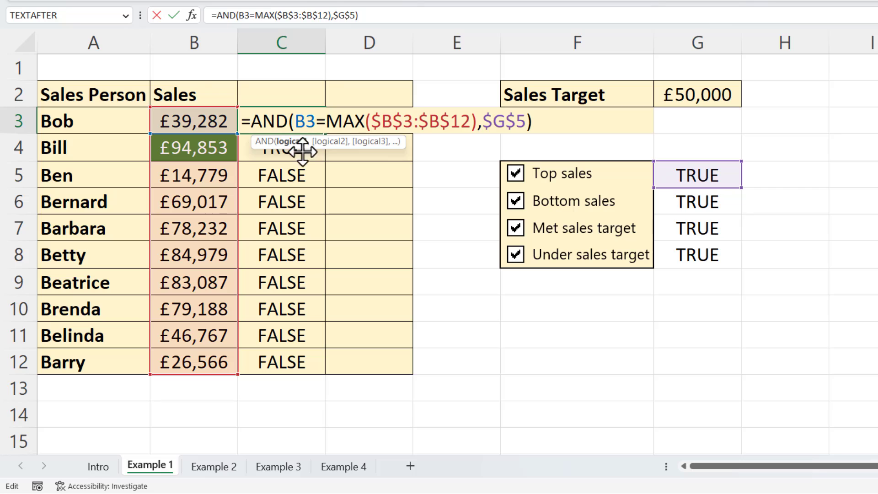
pyautogui.press('F4')
pyautogui.press('F4')
pyautogui.press('F4')
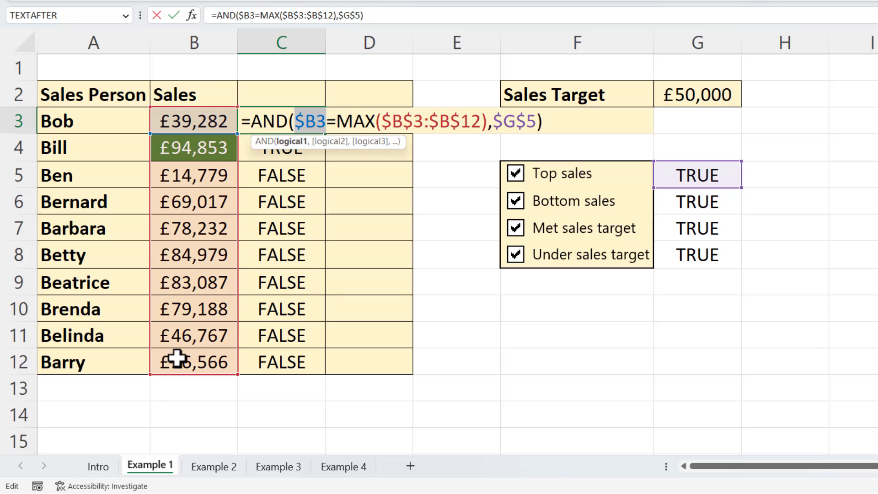
pyautogui.press('Return')
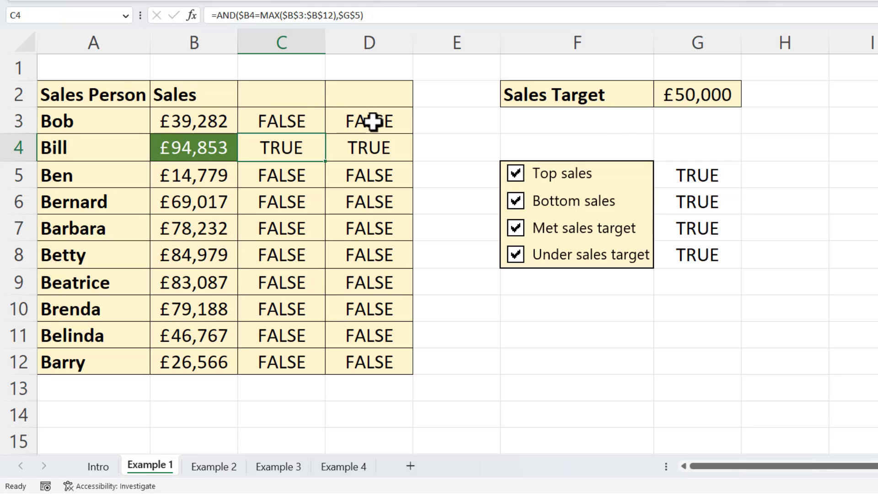
# Examine the cell references in the formula in D3
pyautogui.doubleClick(375, 122)
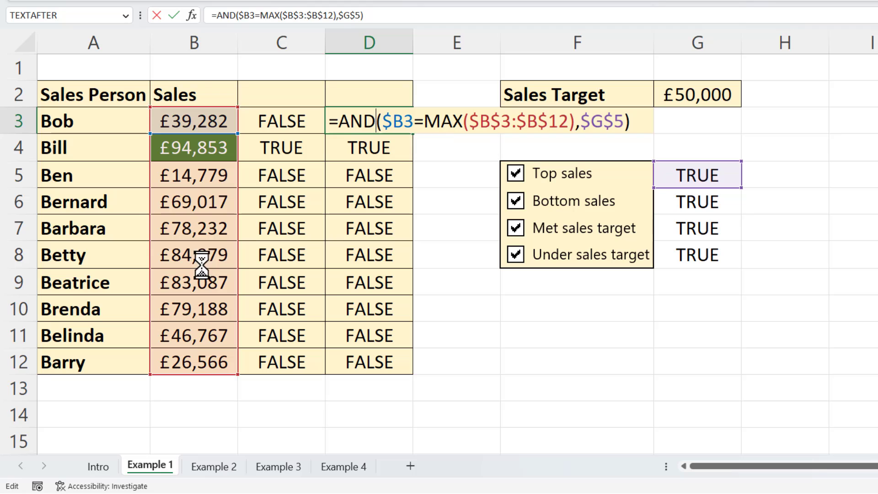
pyautogui.press('Return')
pyautogui.press('Left')
# Copy the full text of the formula =AND($B3=MAX($B$3:$B$12),$G$5) from cell C3 and leave the cell's contents as they are
pyautogui.click(304, 121)
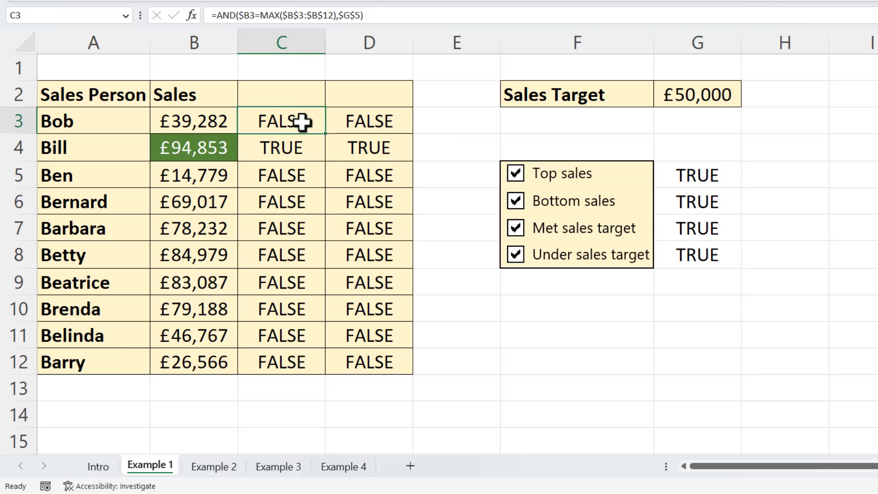
pyautogui.doubleClick(304, 122)
pyautogui.moveTo(543, 121); pyautogui.dragTo(141, 122)
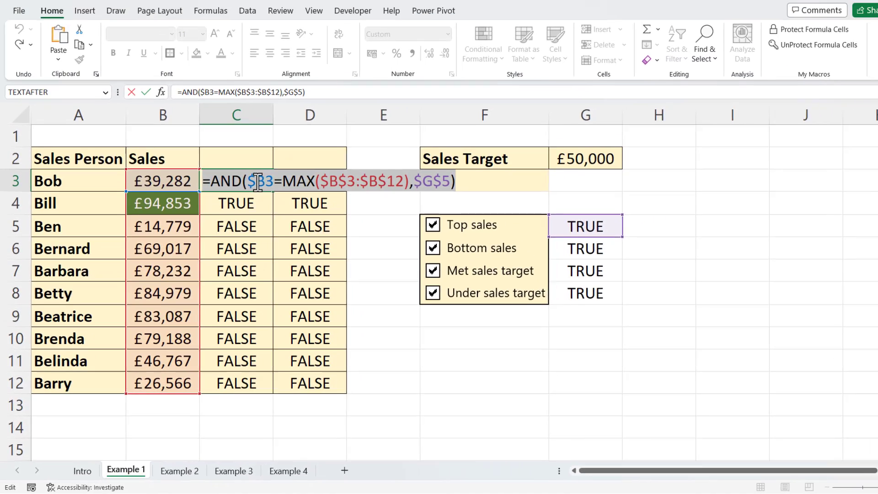
pyautogui.press('Return')
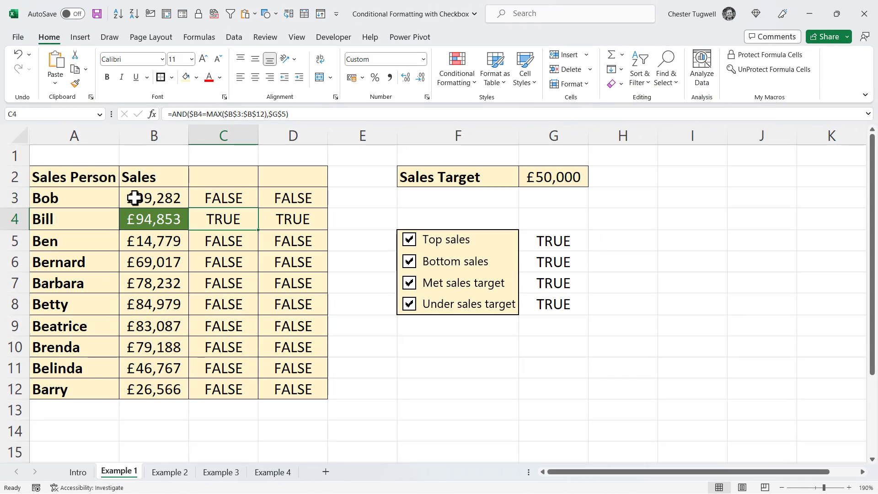
# Clear the conditional formatting rules from the sales figures in B3:B12
pyautogui.moveTo(133, 198); pyautogui.dragTo(141, 389)
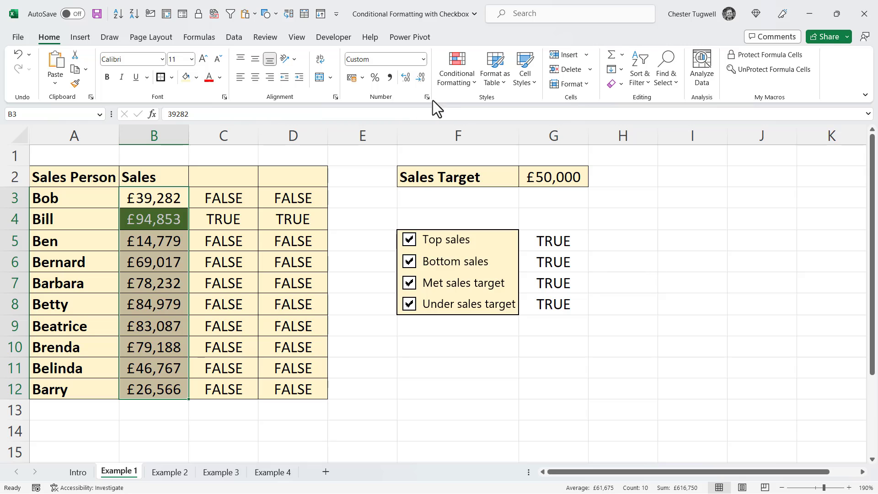
pyautogui.click(449, 79)
pyautogui.moveTo(475, 258)
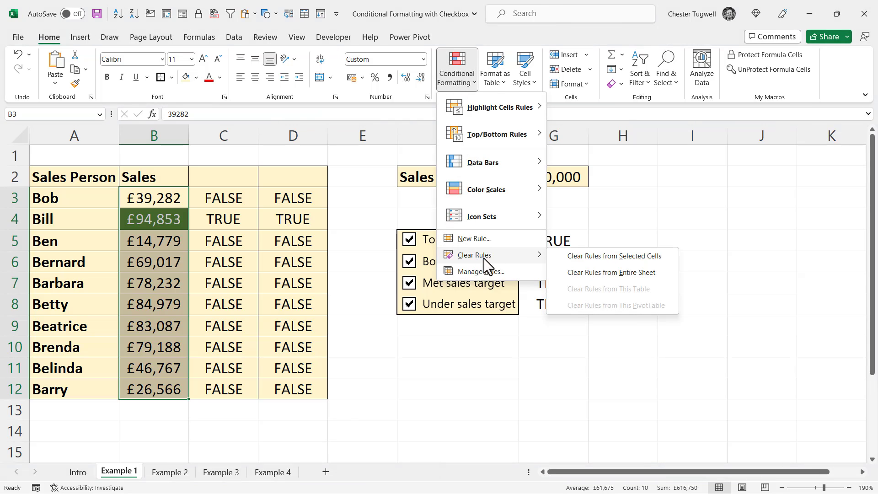
pyautogui.click(598, 257)
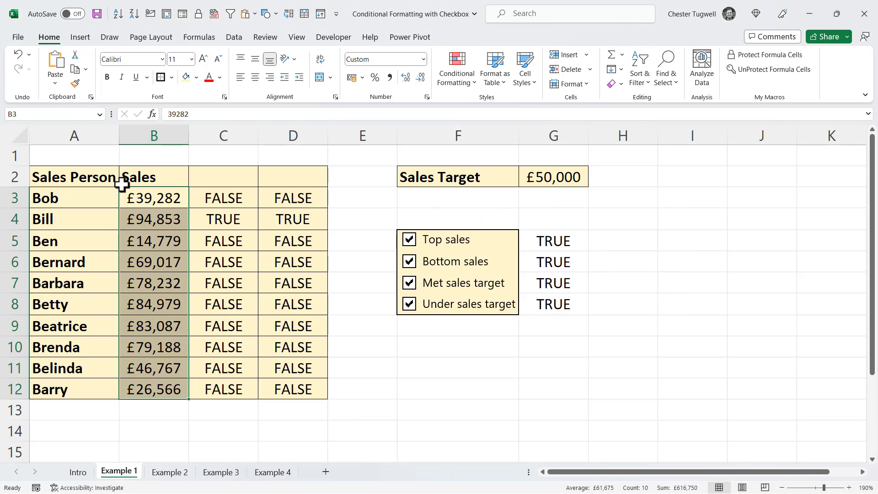
# Start a formula-based conditional formatting rule for A3:B12 with the formula =AND($B3=MAX($B$3:$B$12),$G$5)
pyautogui.moveTo(78, 197); pyautogui.dragTo(144, 389)
pyautogui.click(447, 72)
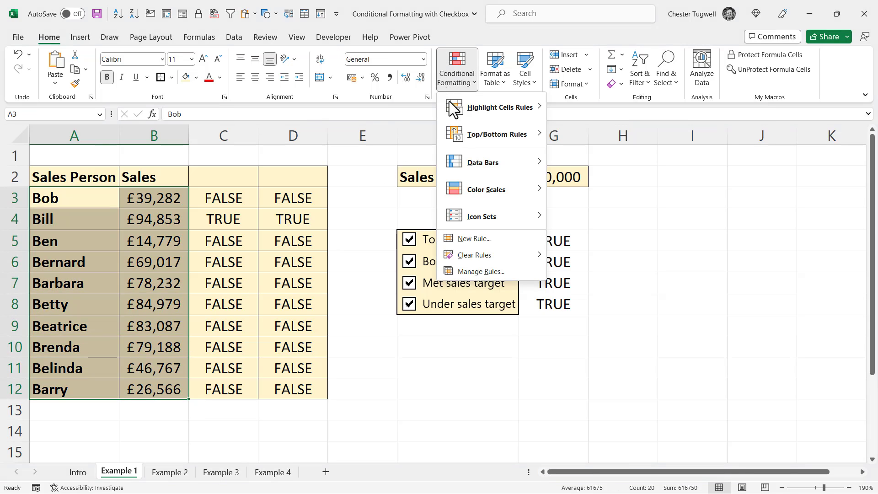
pyautogui.click(468, 239)
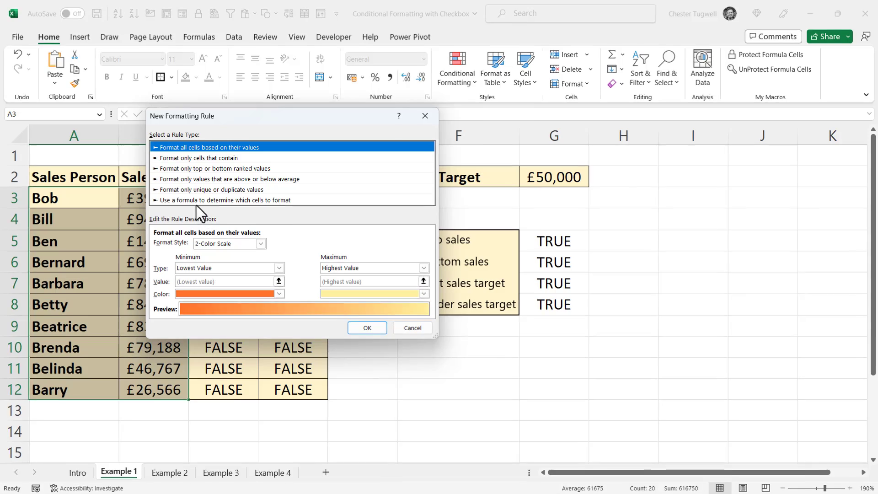
pyautogui.click(202, 200)
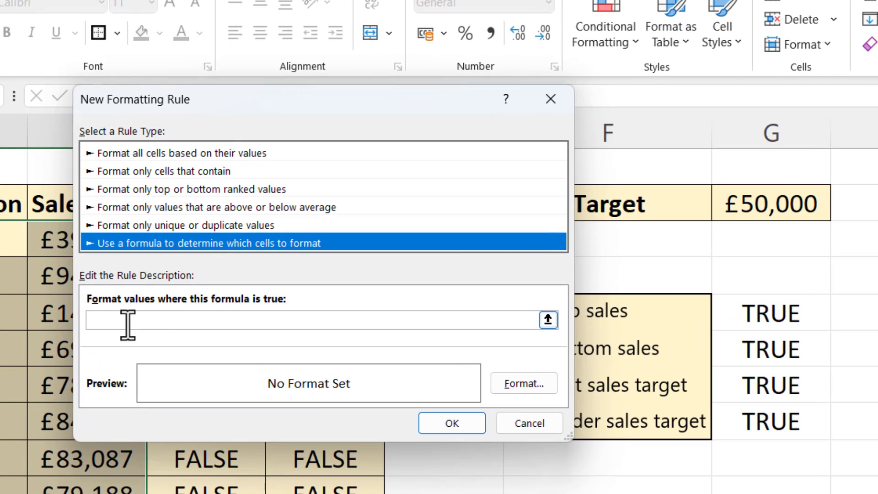
pyautogui.click(128, 322)
pyautogui.write('=AND($B3=MAX($B$3:$B$12),$G$5)')
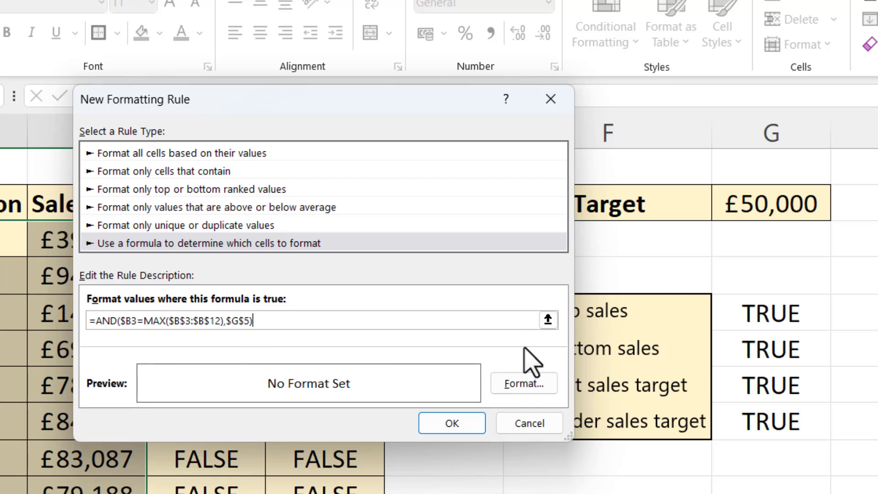
# Apply the A3:B12 rule with a dark green fill and white font, and test it by switching the Top sales check box off and on
pyautogui.click(523, 385)
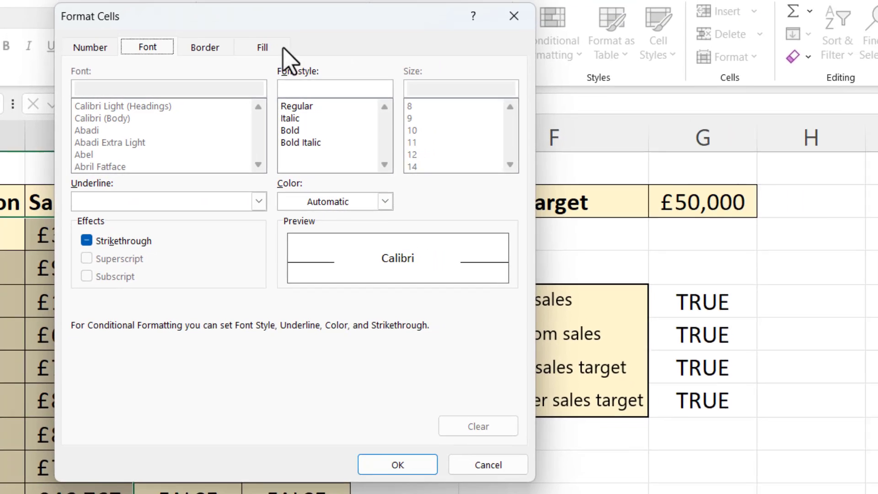
pyautogui.click(270, 47)
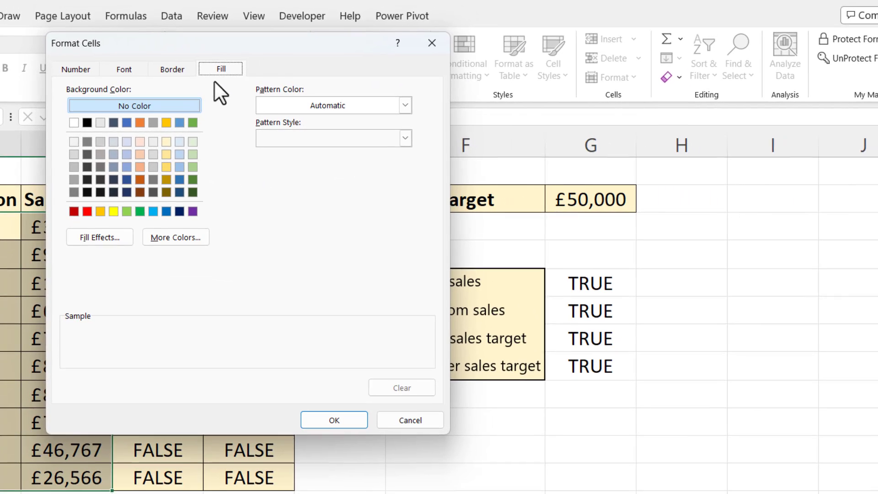
pyautogui.click(192, 180)
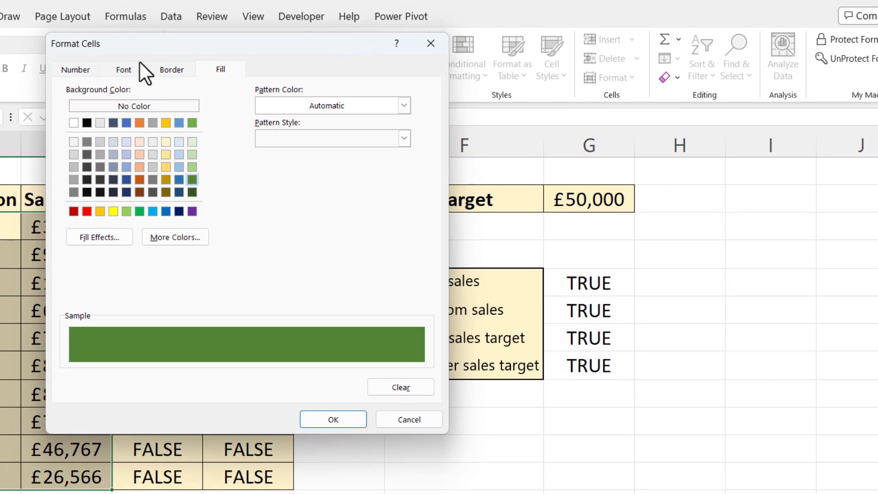
pyautogui.click(142, 69)
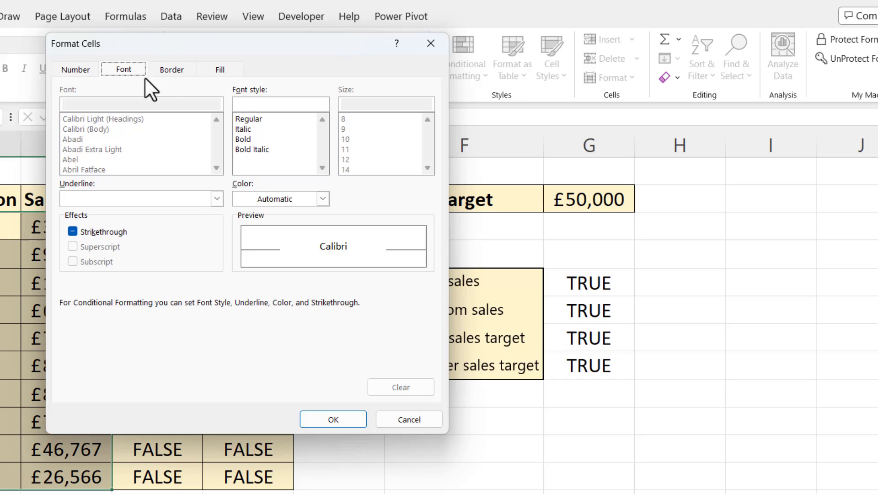
pyautogui.click(322, 198)
pyautogui.click(243, 254)
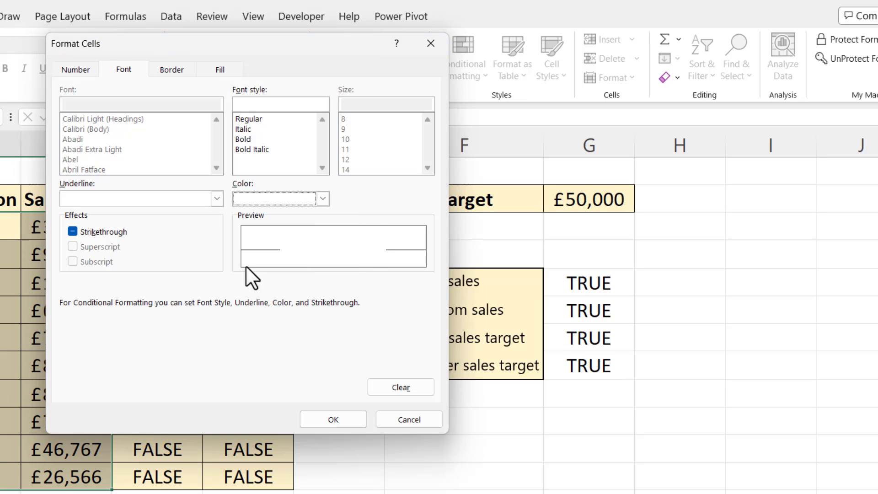
pyautogui.click(333, 419)
pyautogui.click(343, 367)
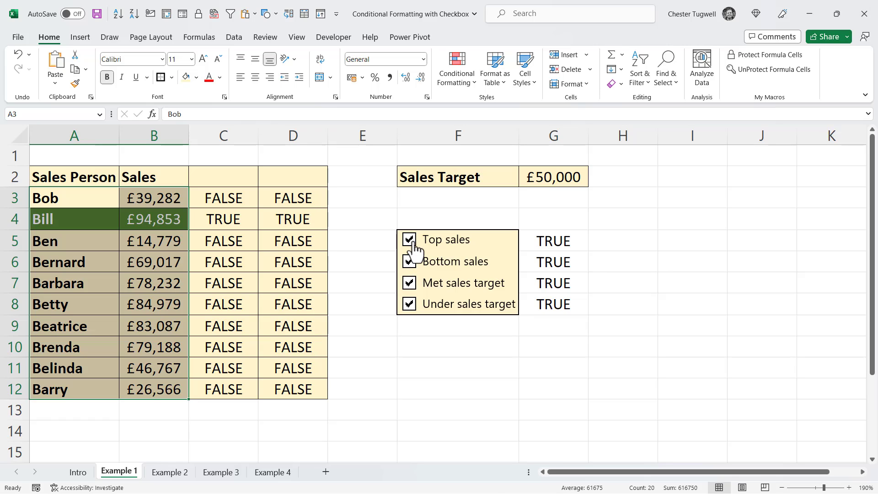
pyautogui.click(414, 243)
pyautogui.click(414, 243)
# Change the formula in C3 to =AND($B3=MIN($B$3:$B$12),$G$5)
pyautogui.click(237, 197)
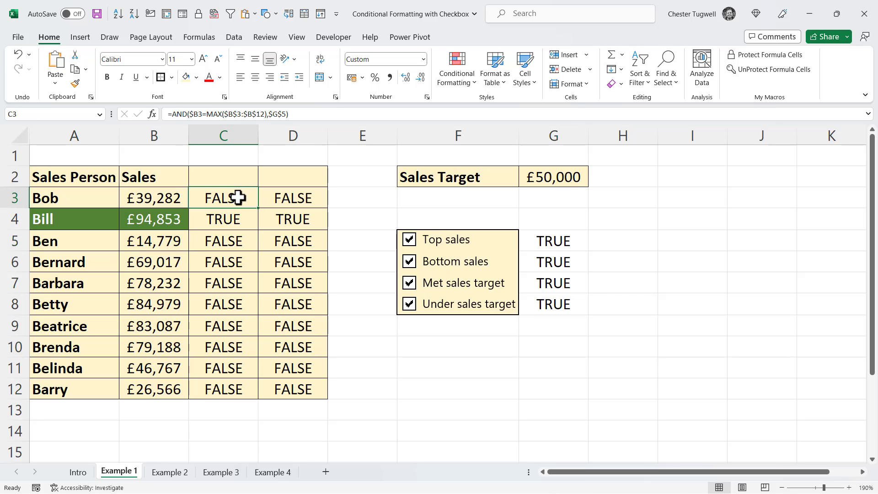
pyautogui.doubleClick(238, 197)
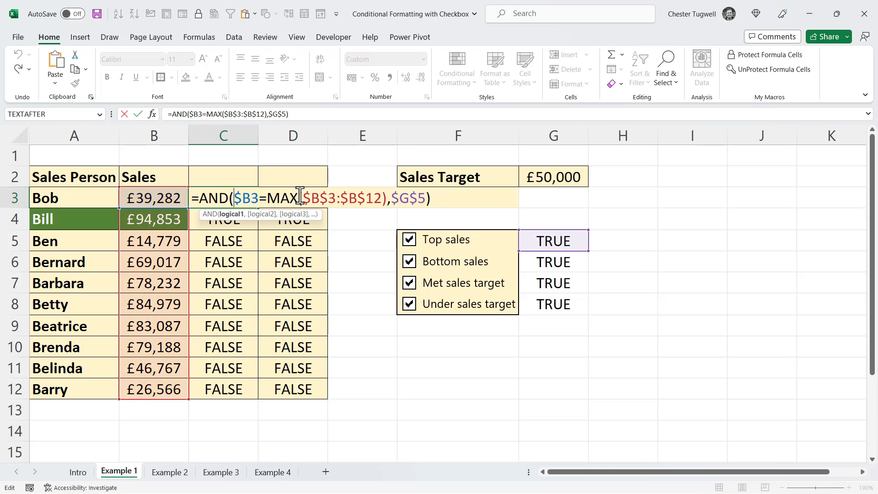
pyautogui.press('BackSpace')
pyautogui.press('BackSpace')
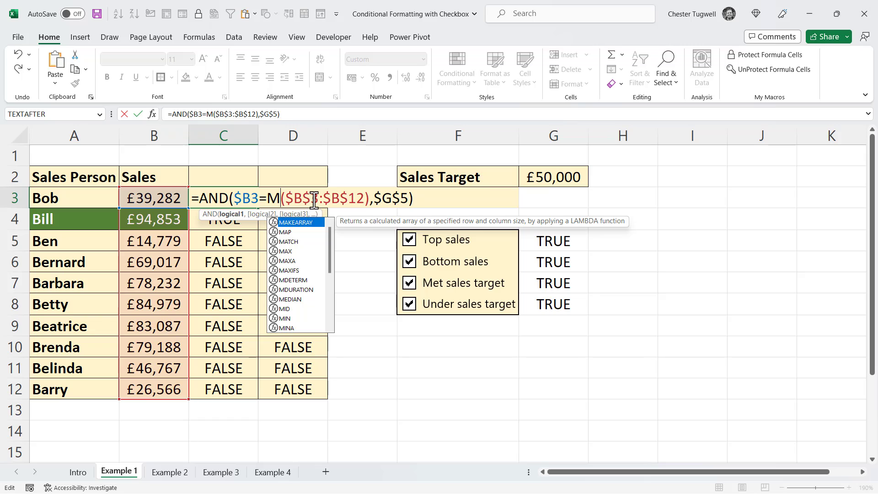
pyautogui.write('IN')
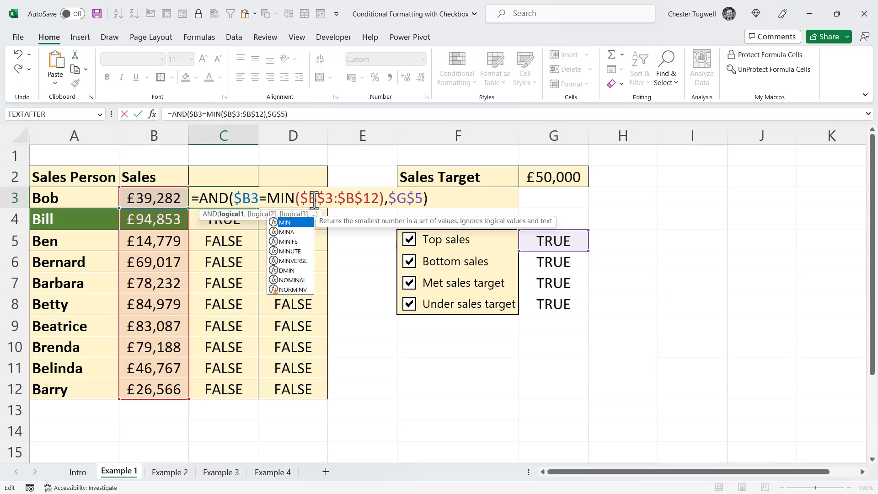
pyautogui.press('Return')
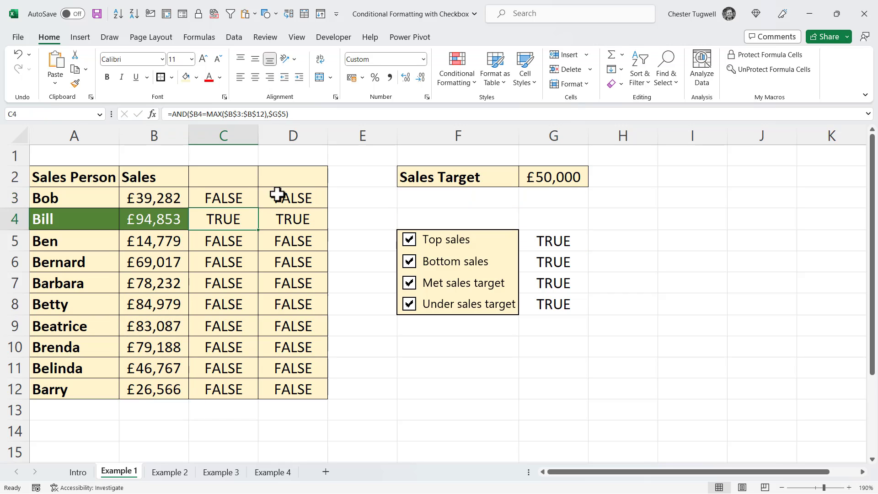
# Copy the full text of the MIN formula from C3, leave the cell's contents as they are, and select A3:B12
pyautogui.click(250, 194)
pyautogui.doubleClick(257, 197)
pyautogui.moveTo(434, 200); pyautogui.dragTo(156, 388)
pyautogui.press('Escape')
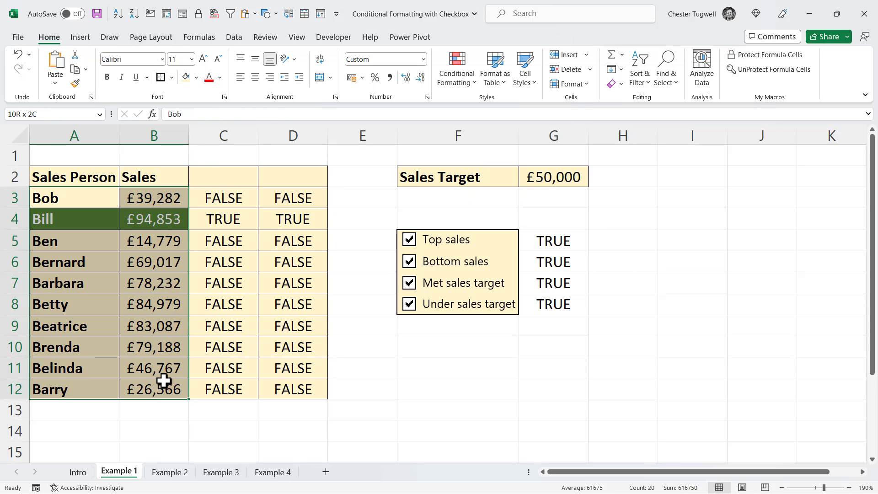
# Start a formula-based conditional formatting rule for A3:B12 with the formula =AND($B3=MIN($B$3:$B$12),$G$5)
pyautogui.click(465, 67)
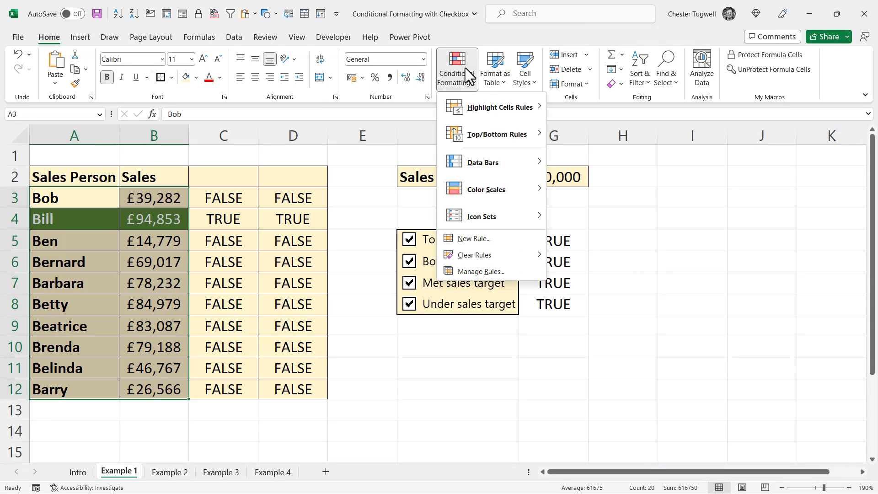
pyautogui.click(476, 239)
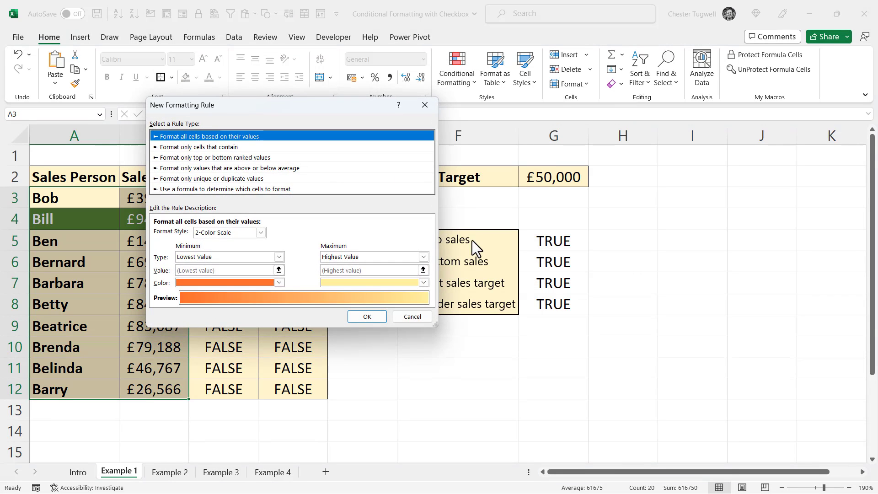
pyautogui.click(240, 191)
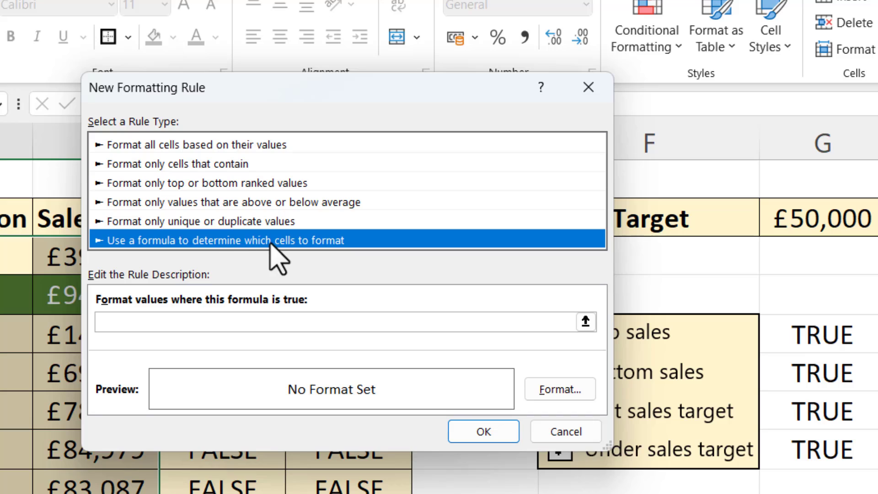
pyautogui.click(151, 323)
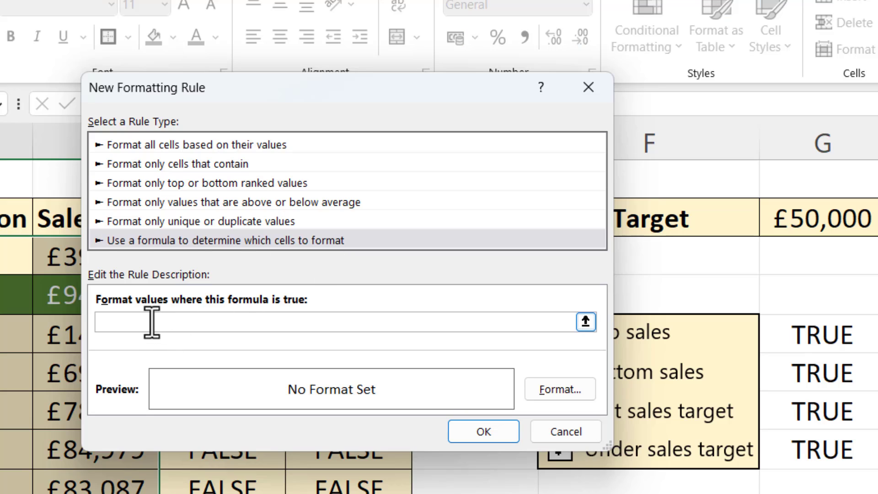
pyautogui.write('=AND($B3=MIN($B$3:$B$12),$G$5)')
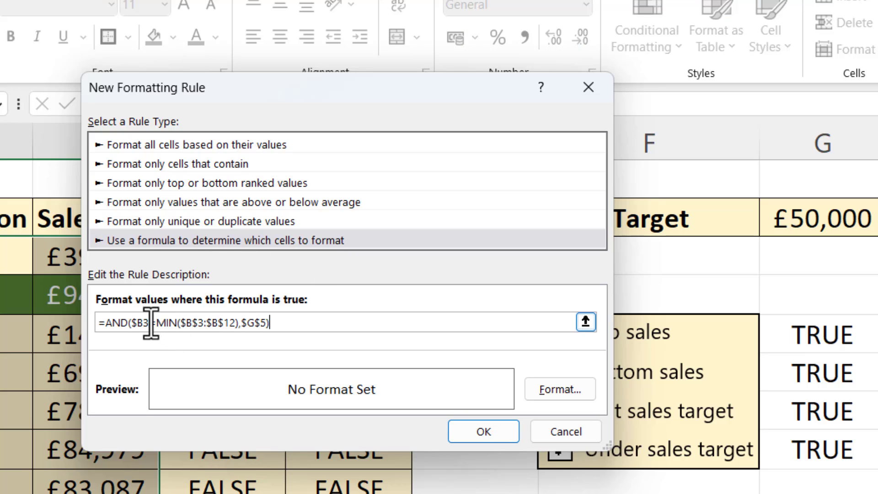
# Give the MIN rule a dark red fill and white font, and apply it to A3:B12
pyautogui.click(560, 390)
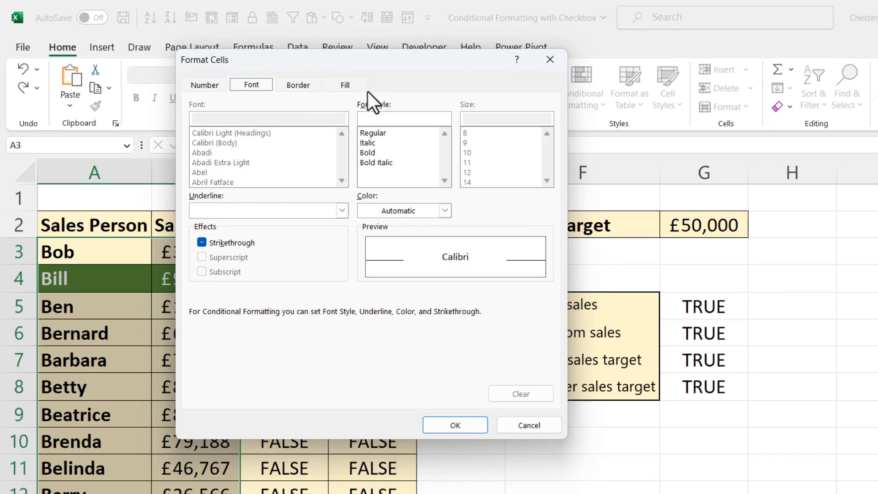
pyautogui.click(356, 86)
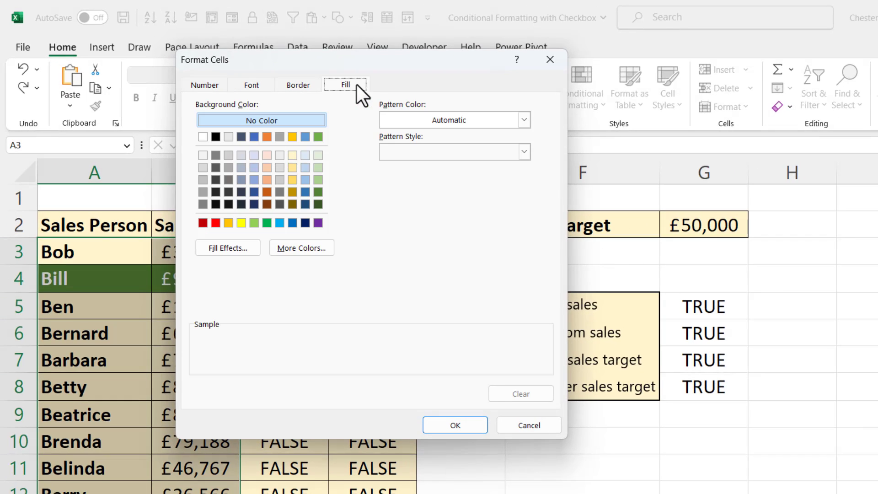
pyautogui.click(202, 223)
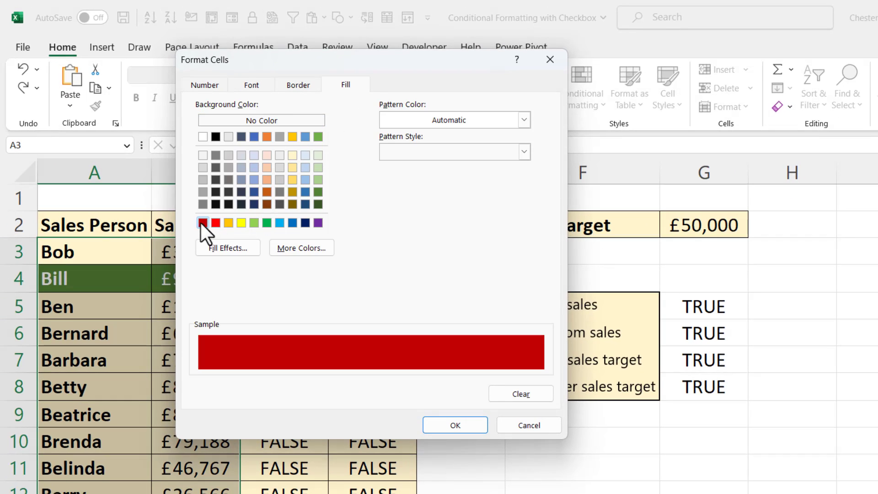
pyautogui.click(252, 85)
pyautogui.click(445, 211)
pyautogui.click(367, 273)
pyautogui.click(438, 430)
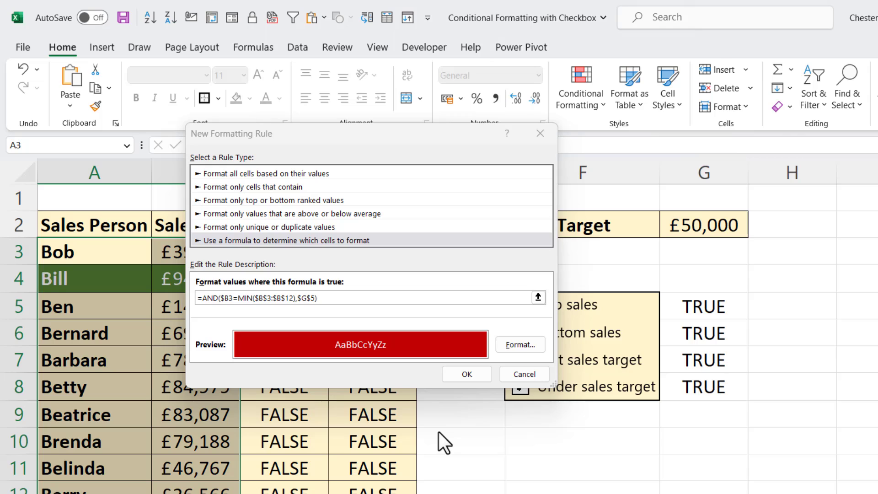
pyautogui.click(475, 372)
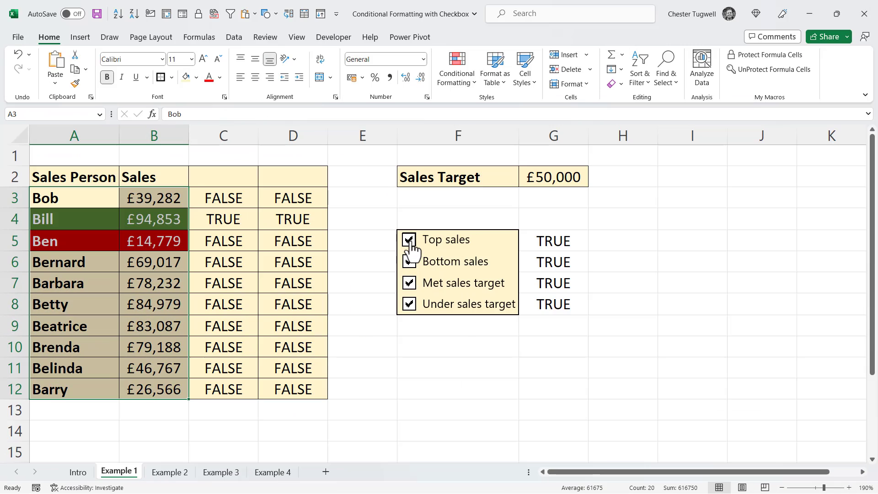
# Test the MAX and MIN rules by switching the Top sales check box off and on twice
pyautogui.click(409, 242)
pyautogui.click(409, 242)
pyautogui.click(410, 242)
pyautogui.click(410, 241)
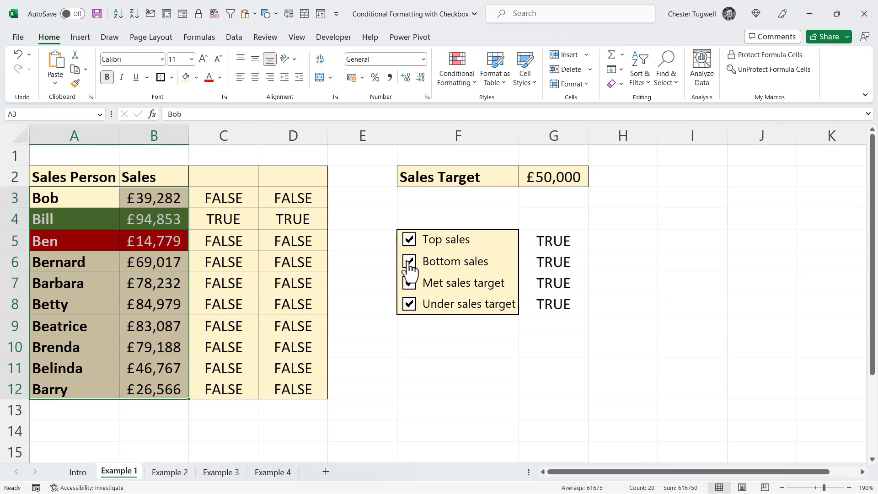
# Edit the dark red MIN rule so its formula refers to $G$6 instead of $G$5, and apply the change
pyautogui.click(460, 73)
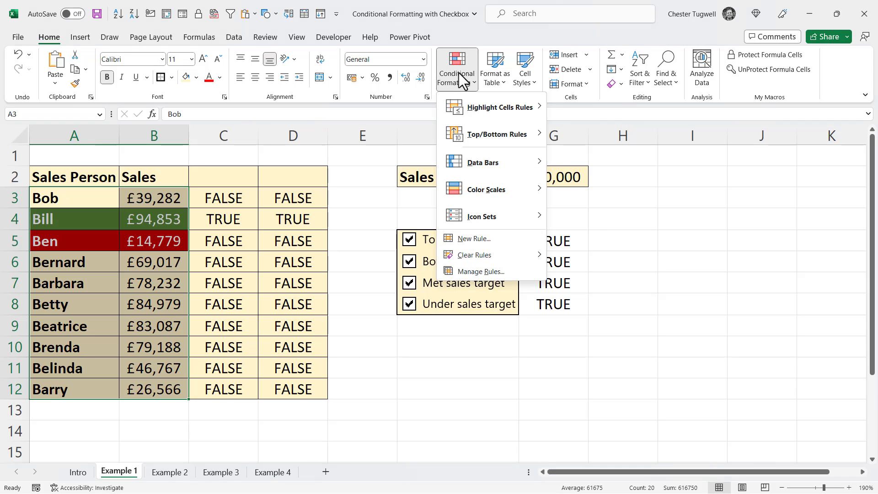
pyautogui.click(474, 272)
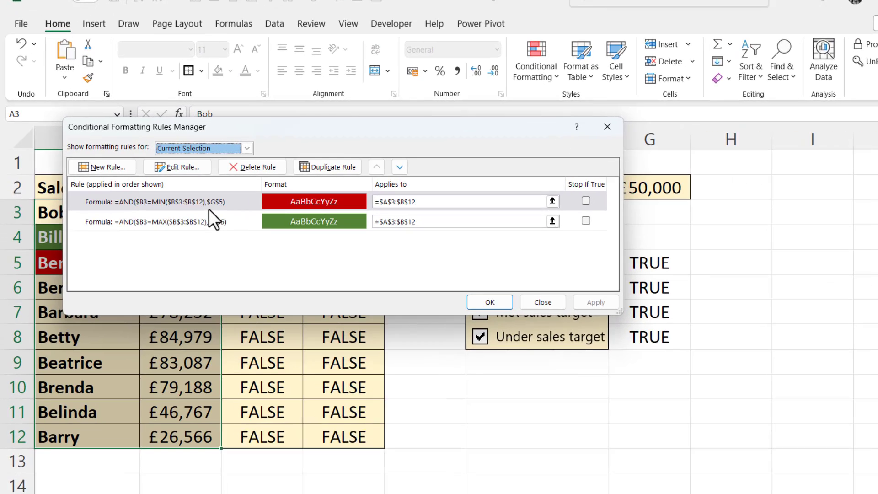
pyautogui.click(213, 207)
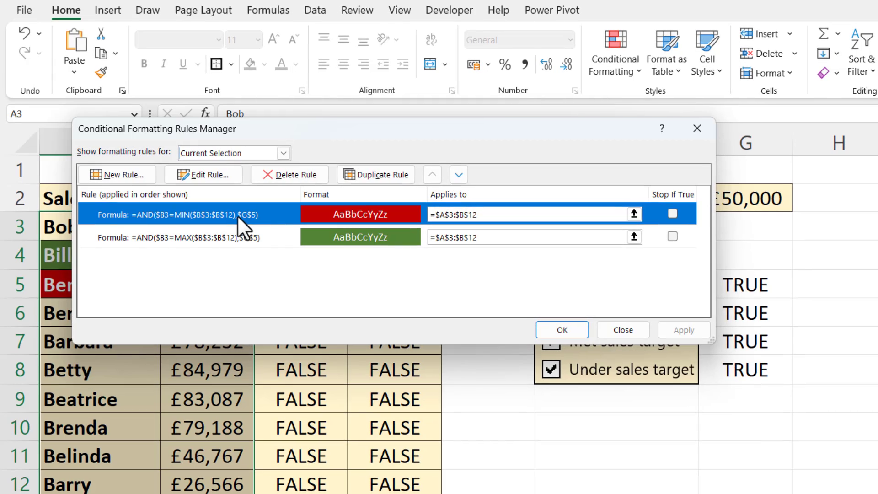
pyautogui.click(186, 168)
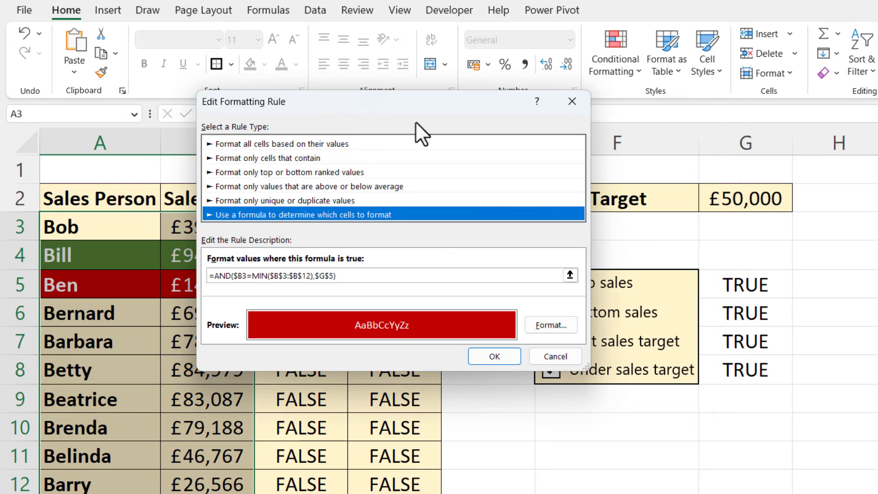
pyautogui.moveTo(441, 108); pyautogui.dragTo(387, 67)
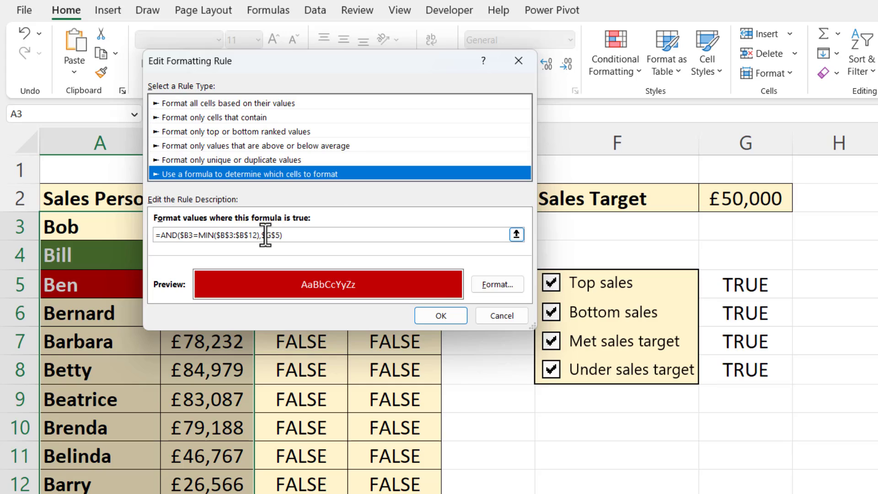
pyautogui.moveTo(264, 236); pyautogui.dragTo(278, 236)
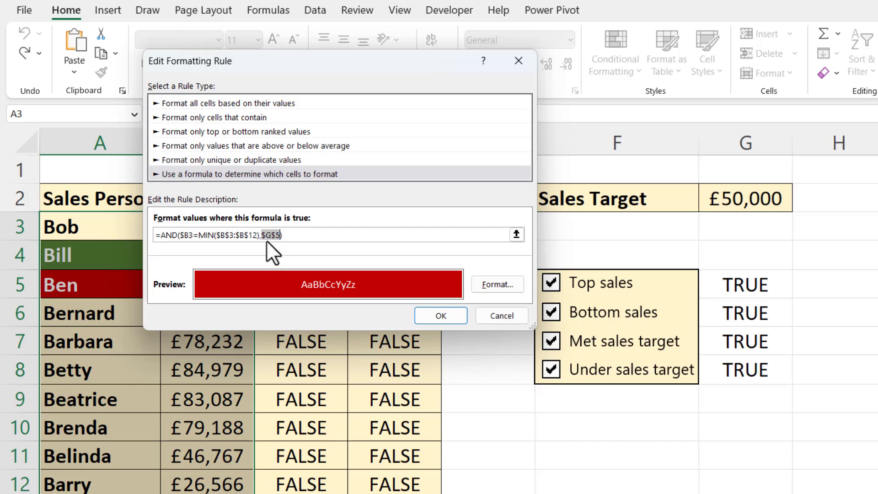
pyautogui.click(281, 236)
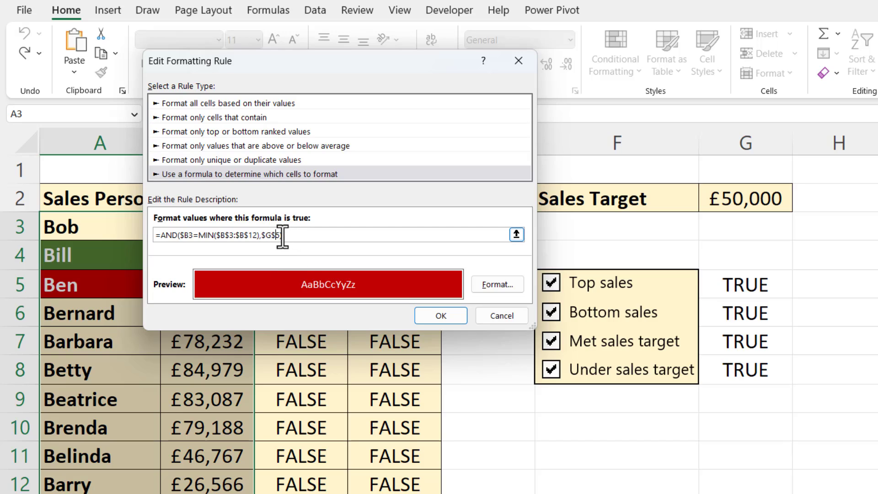
pyautogui.write(')')
pyautogui.press('BackSpace')
pyautogui.write('6')
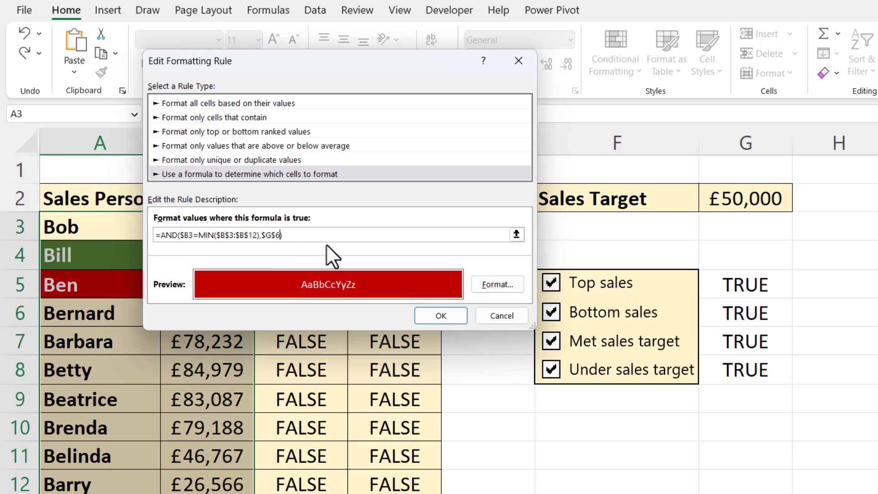
pyautogui.click(440, 316)
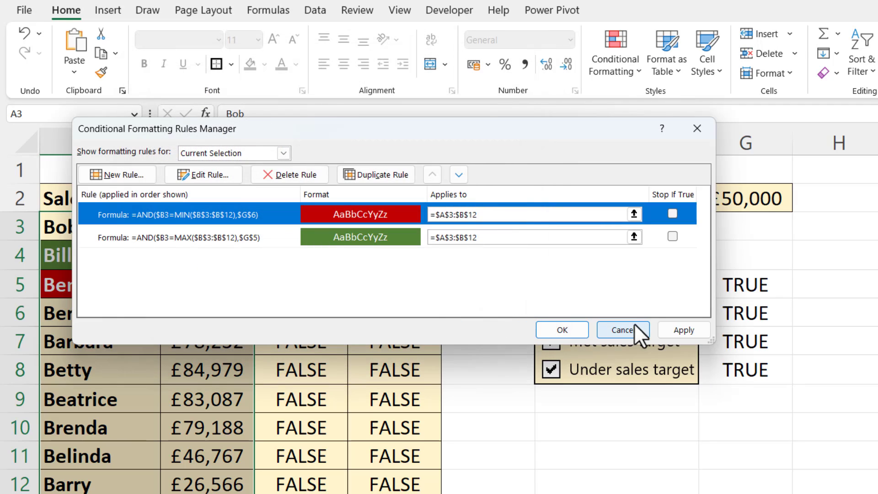
pyautogui.click(560, 331)
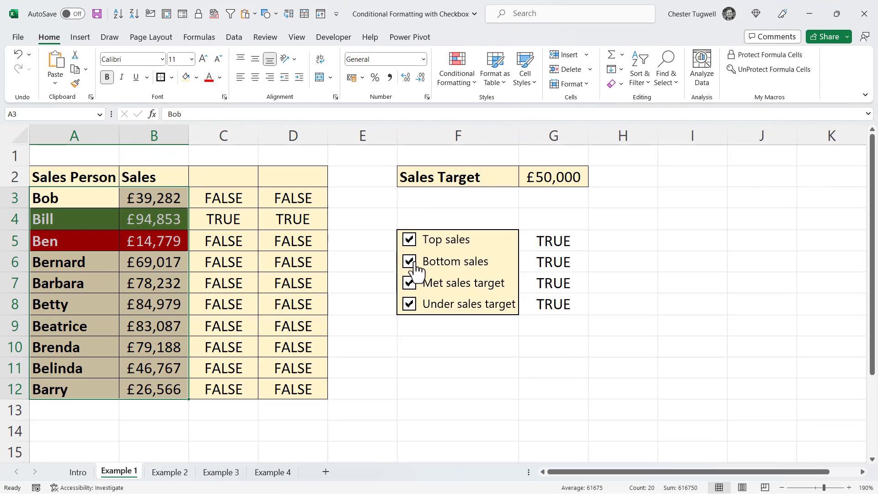
# Test the two rules separately by switching the Bottom sales and Top sales check boxes off and on
pyautogui.click(551, 312)
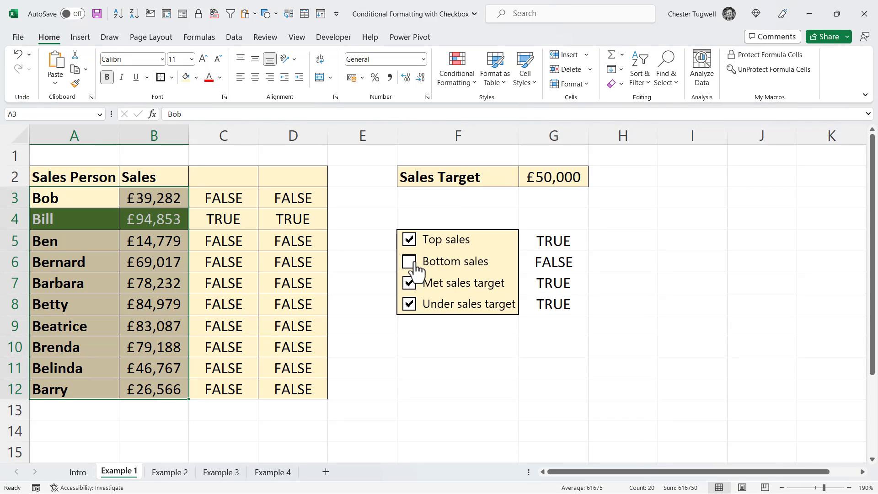
pyautogui.click(409, 262)
pyautogui.click(409, 240)
pyautogui.click(409, 240)
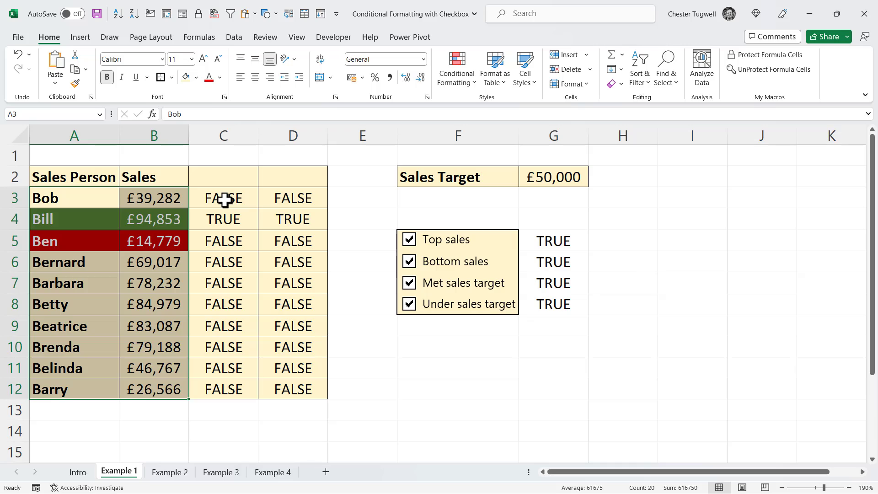
# Clear the test formulas from C3:D12
pyautogui.moveTo(224, 200); pyautogui.dragTo(301, 379)
pyautogui.press('Delete')
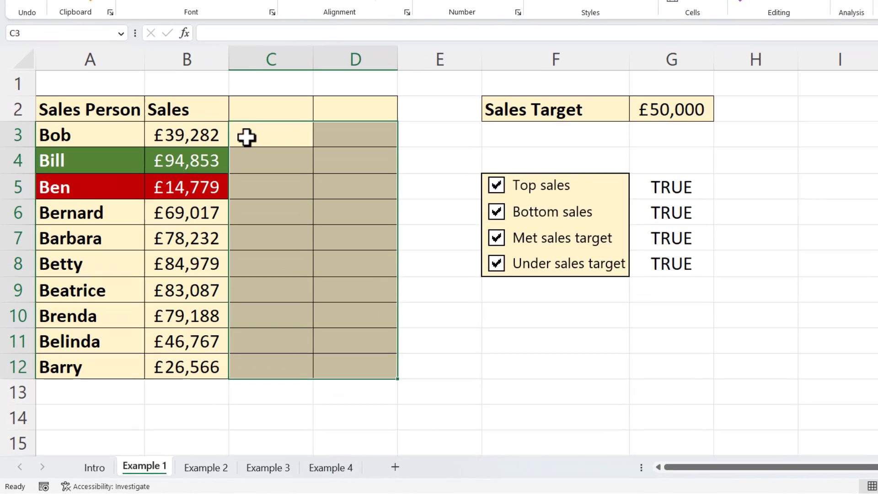
# Enter =B3>=$G$2 in C3 and fill it down to C12
pyautogui.click(202, 201)
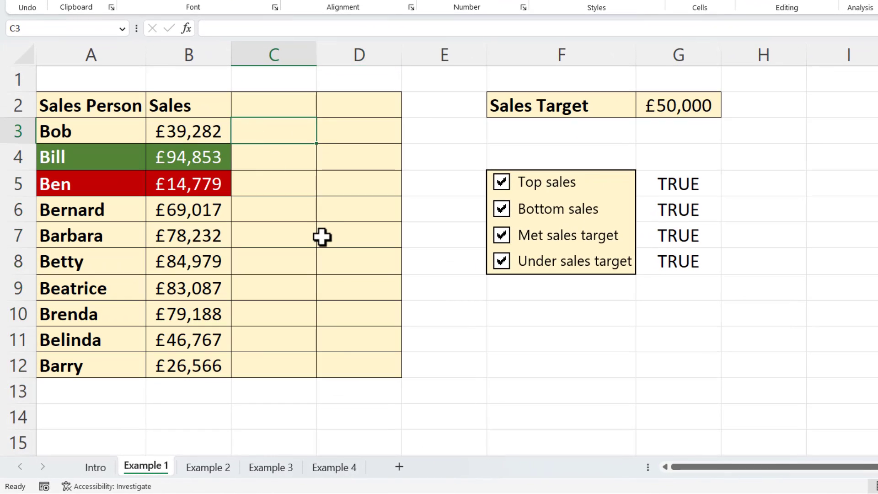
pyautogui.write('=')
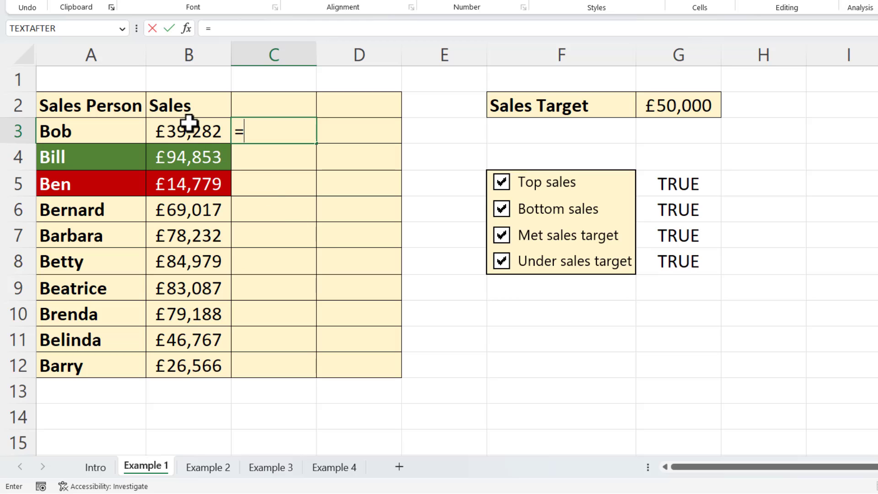
pyautogui.click(191, 125)
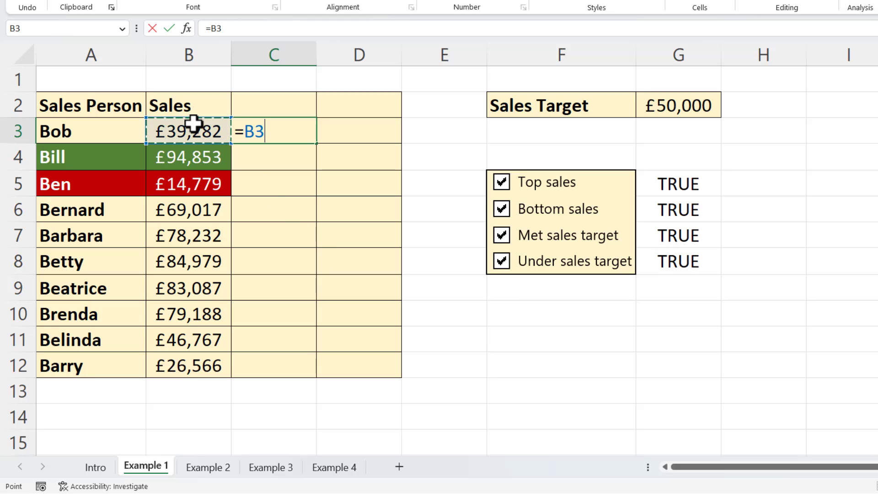
pyautogui.write('>=')
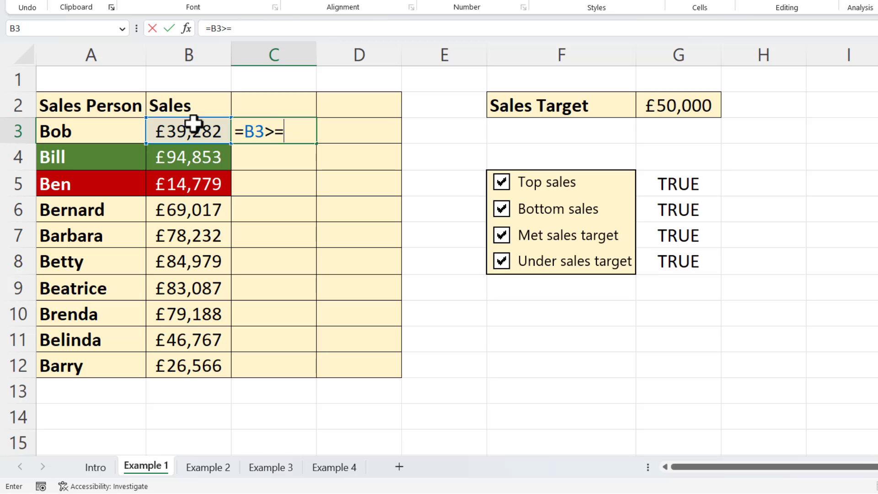
pyautogui.click(661, 111)
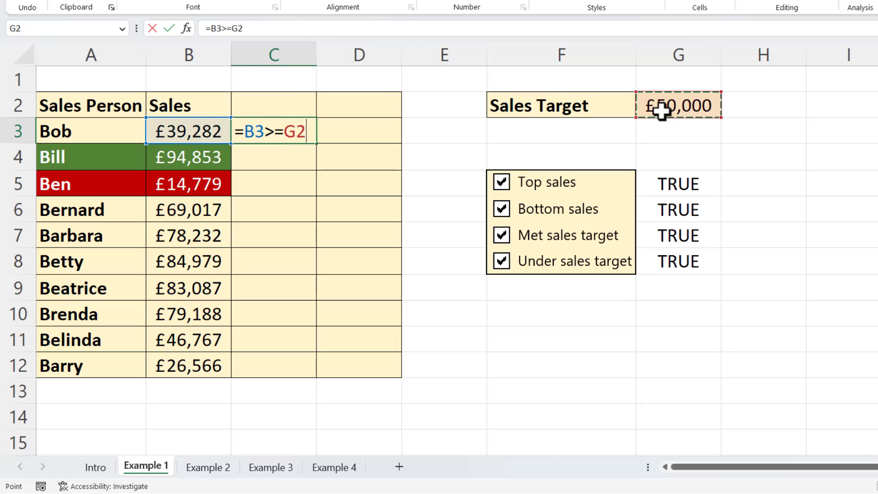
pyautogui.press('F4')
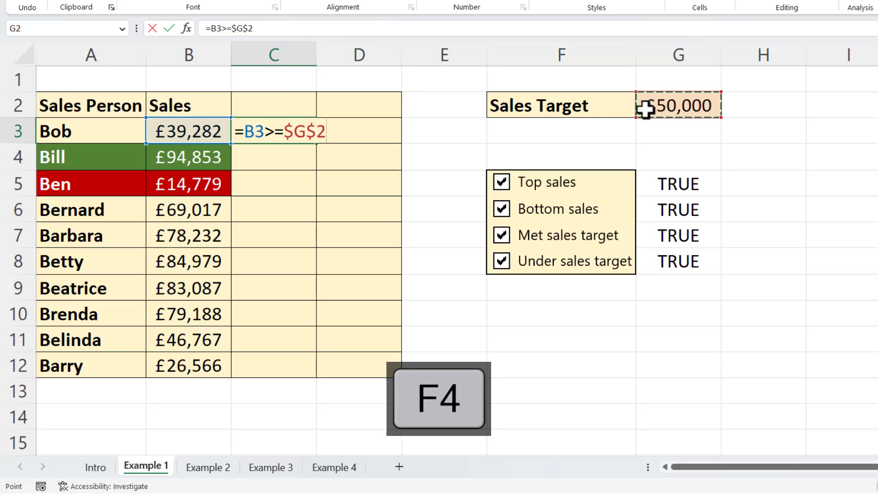
pyautogui.press('Return')
pyautogui.click(310, 139)
pyautogui.doubleClick(317, 144)
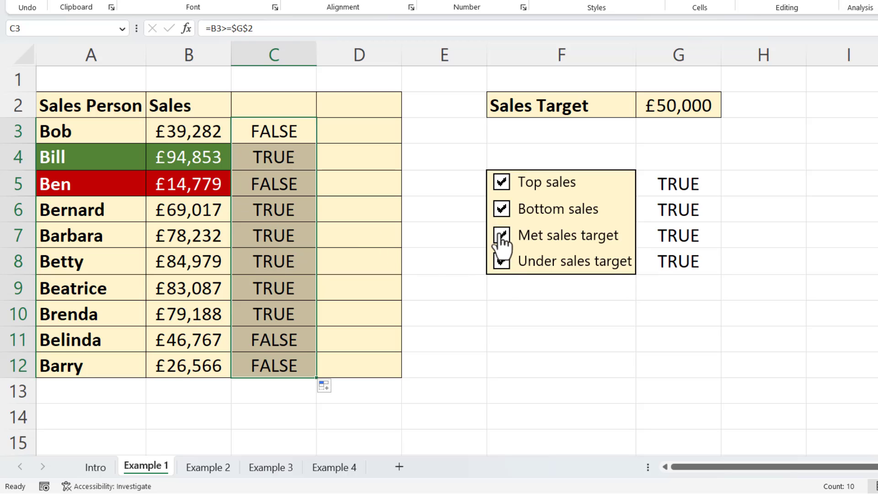
# Wrap the C3 test in an AND function with the Met sales target cell, making it =AND(B3>=$G$2,$G$7)
pyautogui.doubleClick(284, 129)
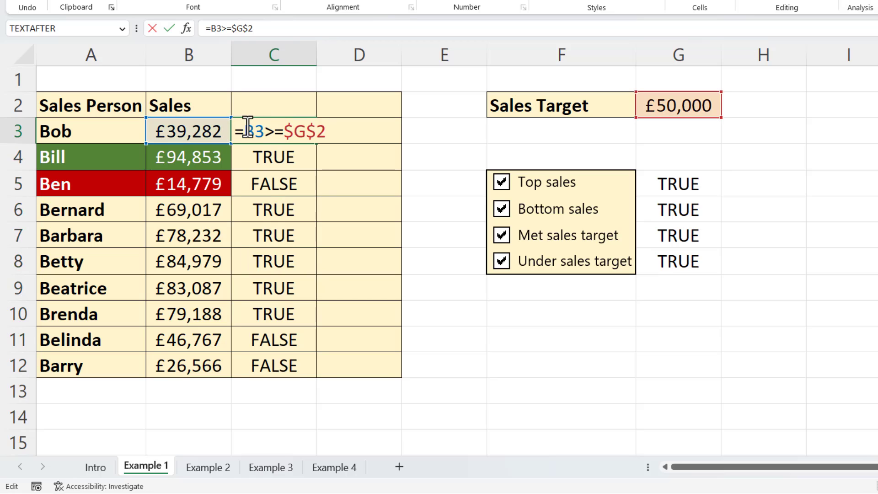
pyautogui.write('AND')
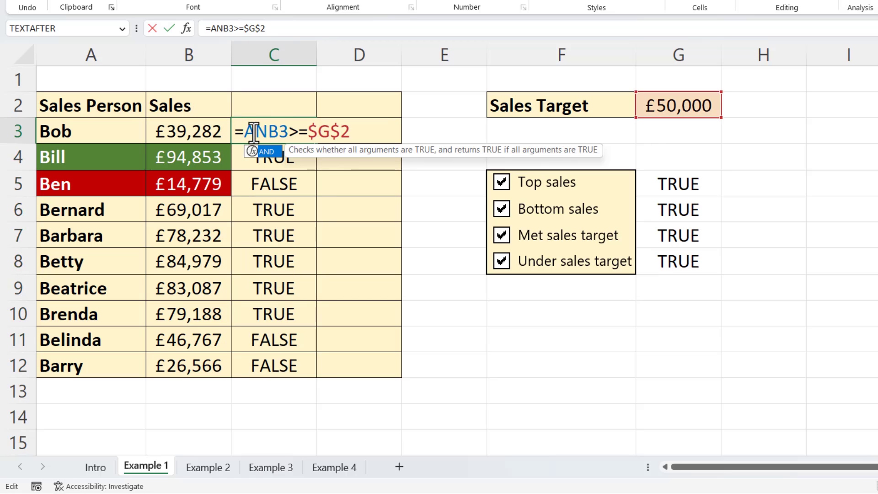
pyautogui.write('(')
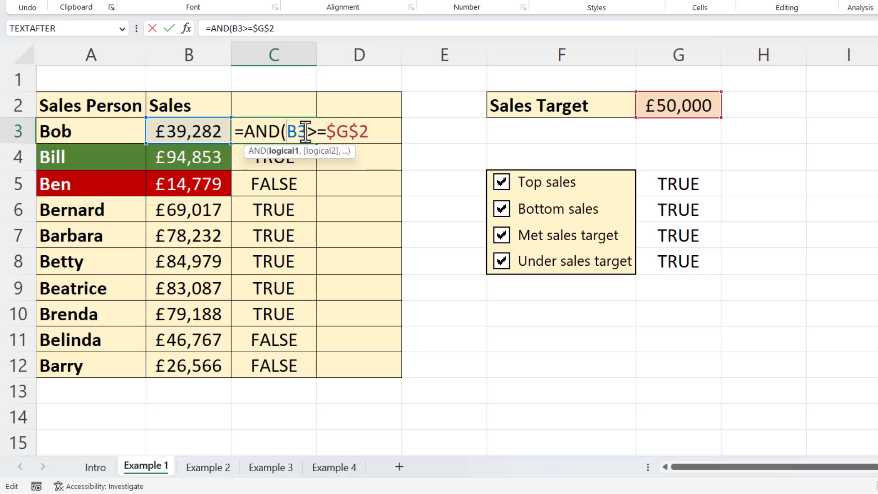
pyautogui.write(',')
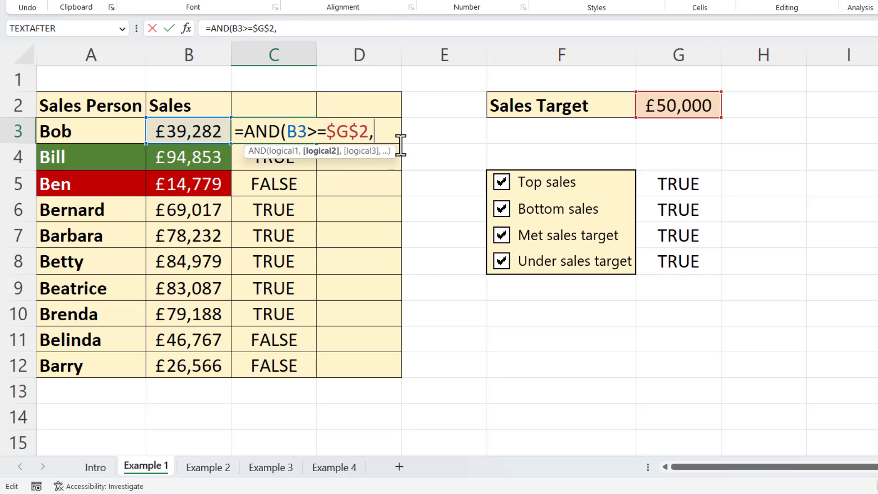
pyautogui.click(670, 234)
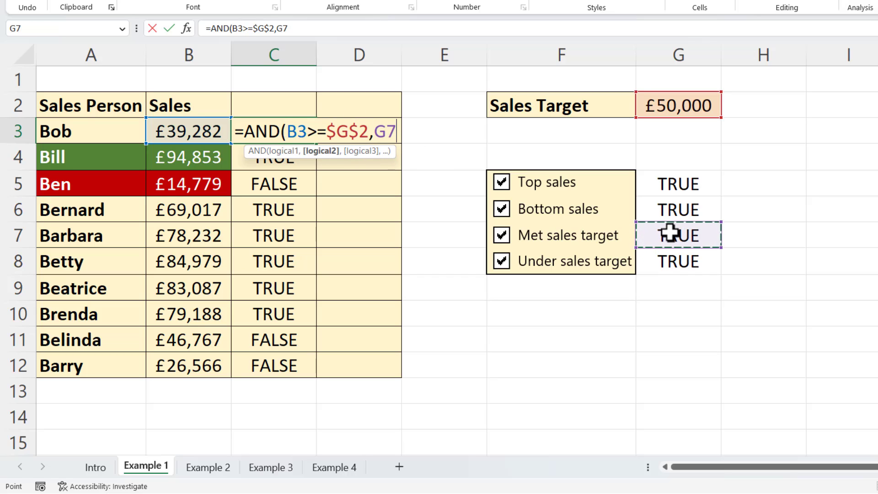
pyautogui.press('F4')
pyautogui.write(')')
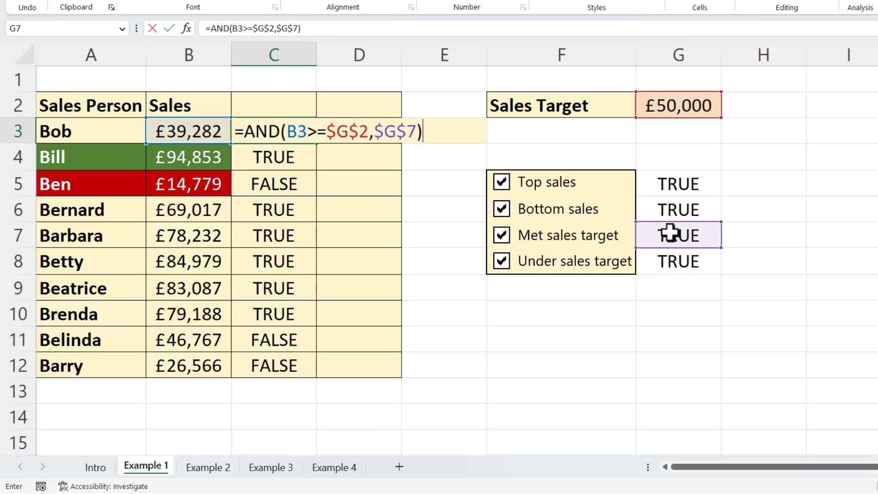
pyautogui.press('Return')
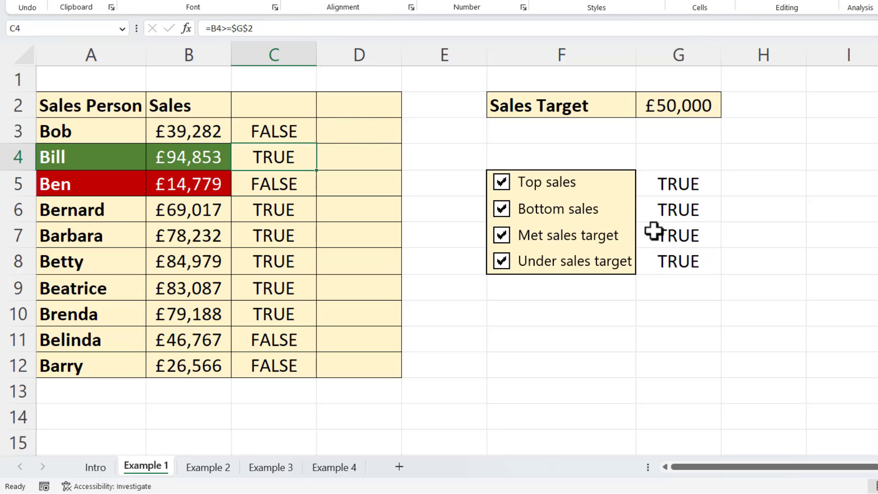
# Fill the AND formula down to C12 and test it by switching the Met sales target check box off and on
pyautogui.click(293, 132)
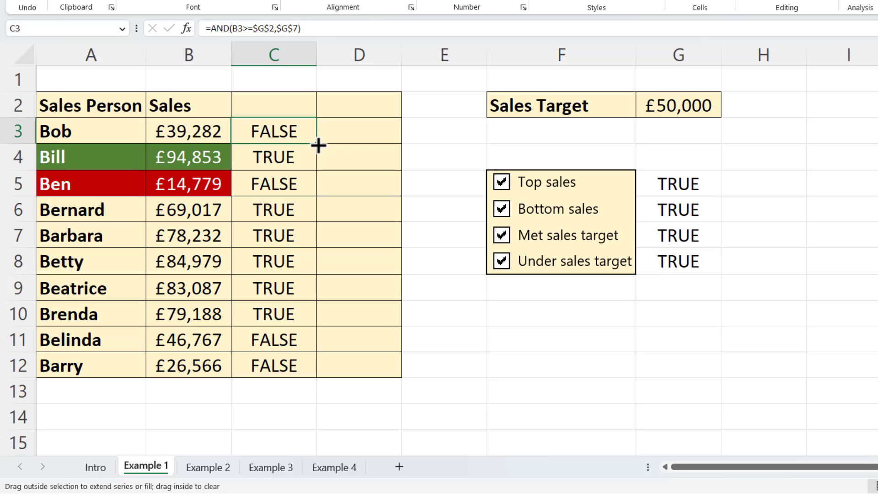
pyautogui.doubleClick(317, 144)
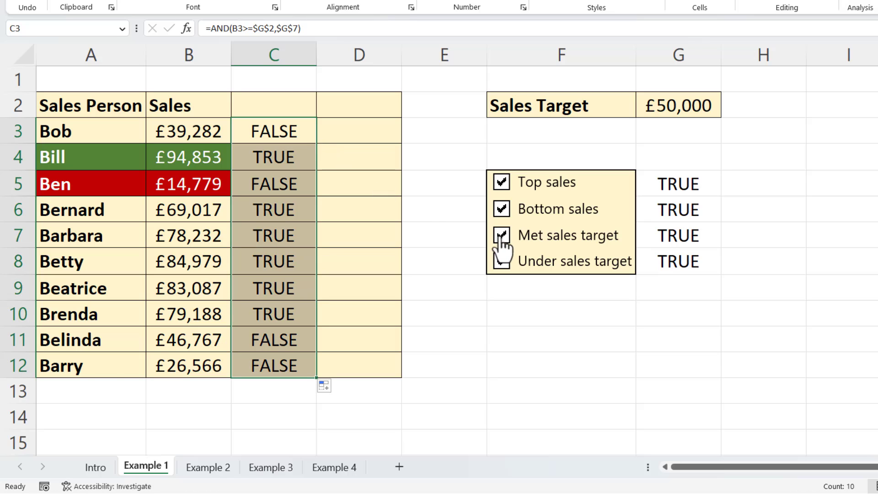
pyautogui.click(501, 234)
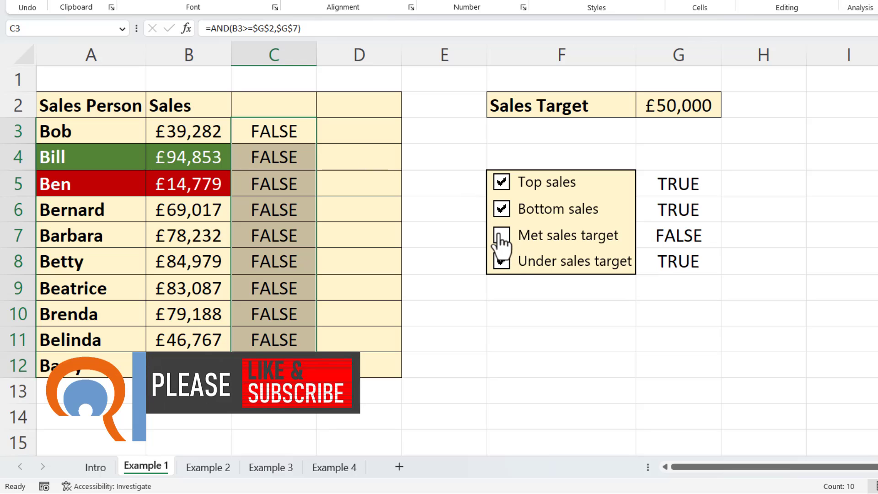
pyautogui.click(502, 235)
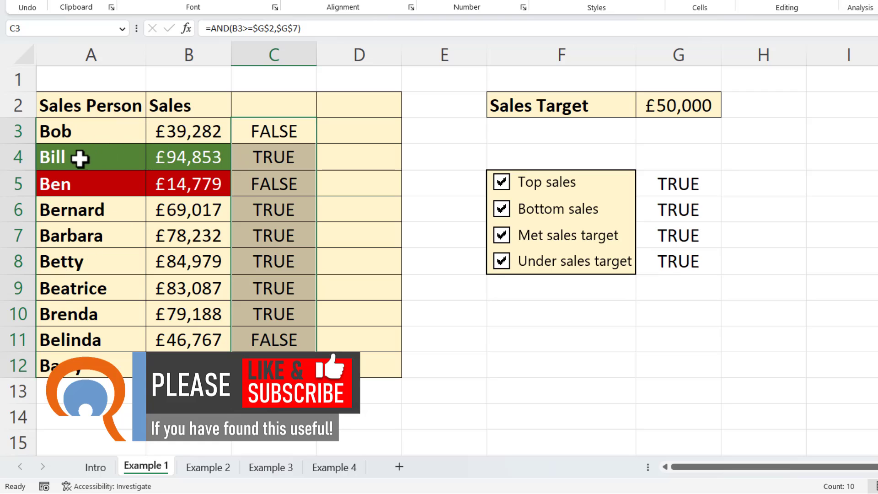
# Lock column B in the C3 formula so it reads =AND($B3>=$G$2,$G$7), and copy the formula text
pyautogui.doubleClick(297, 130)
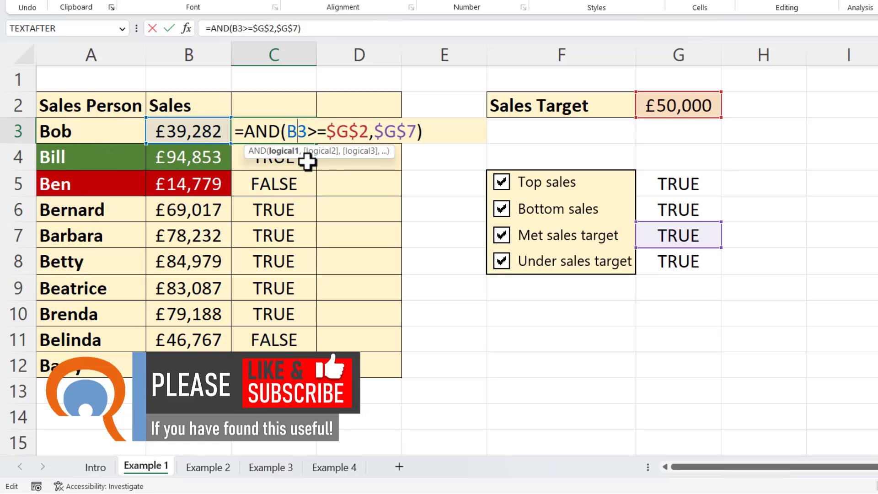
pyautogui.press('F4')
pyautogui.press('F4')
pyautogui.press('F4')
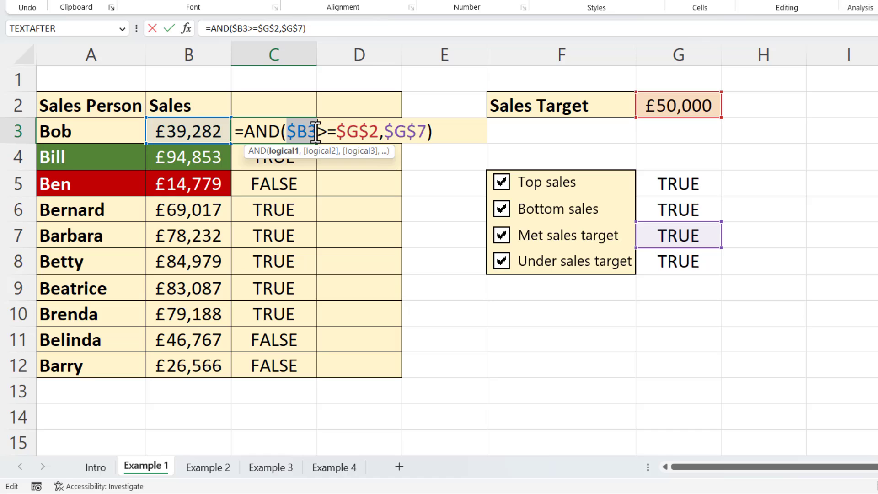
pyautogui.press('Return')
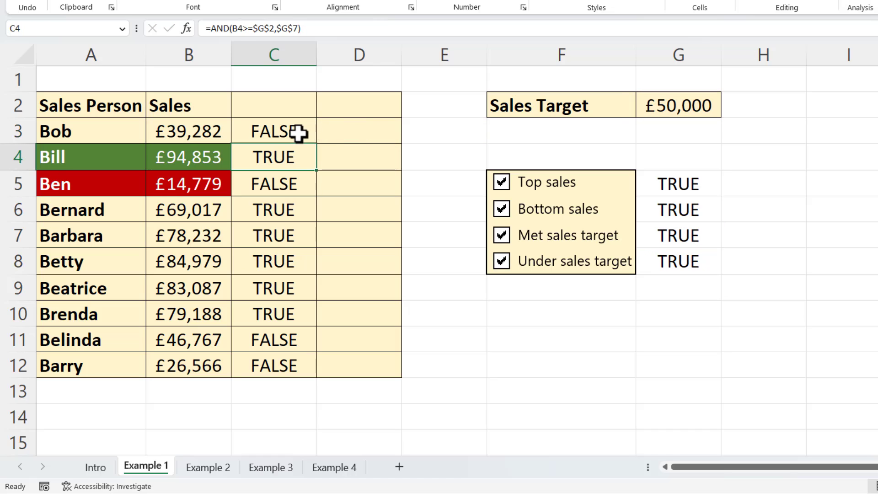
pyautogui.doubleClick(299, 133)
pyautogui.moveTo(430, 136); pyautogui.dragTo(225, 129)
pyautogui.hotkey('ctrl', 'c')
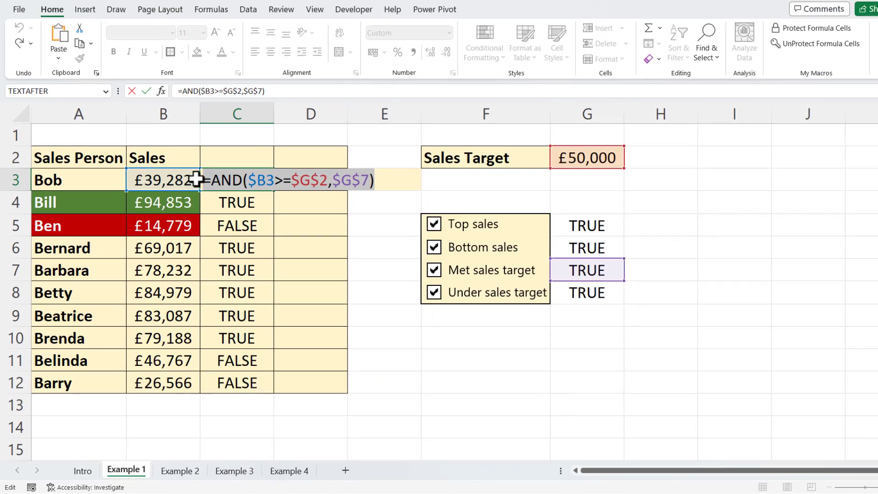
pyautogui.press('Escape')
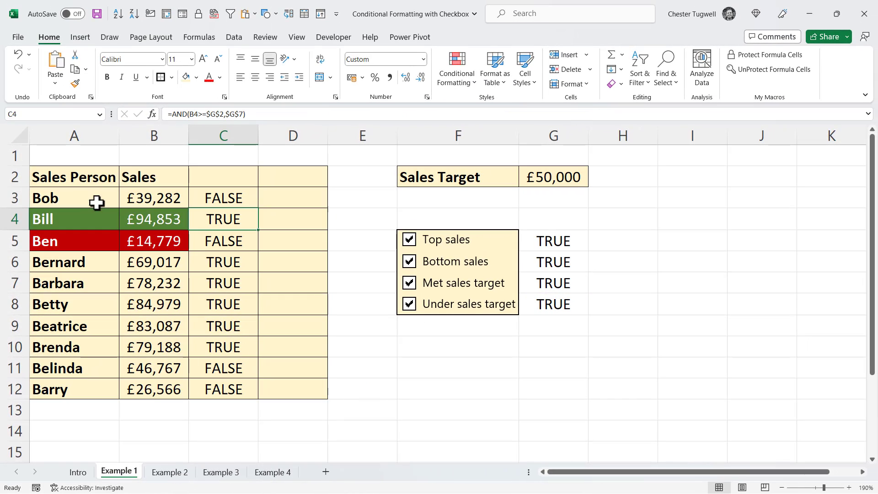
# Start a formula-based conditional formatting rule for A3:B12 using =AND($B3>=$G$2,$G$7)
pyautogui.moveTo(102, 184); pyautogui.dragTo(153, 382)
pyautogui.click(457, 79)
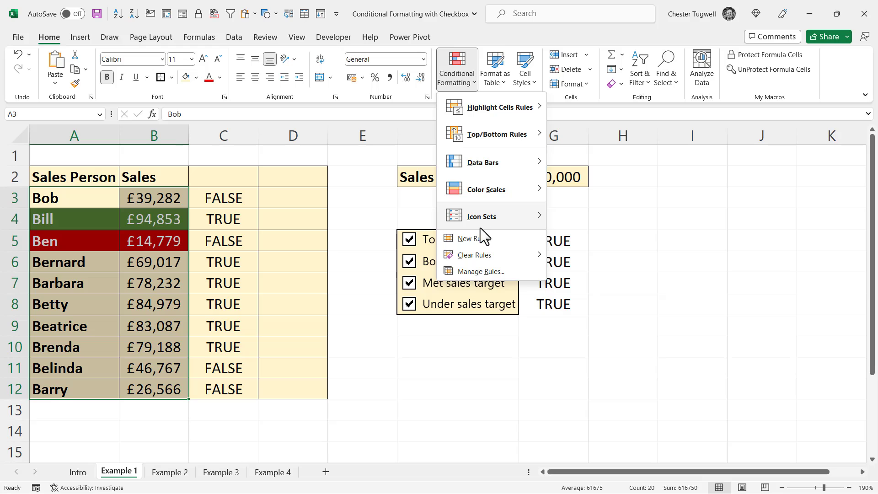
pyautogui.click(472, 240)
pyautogui.click(171, 178)
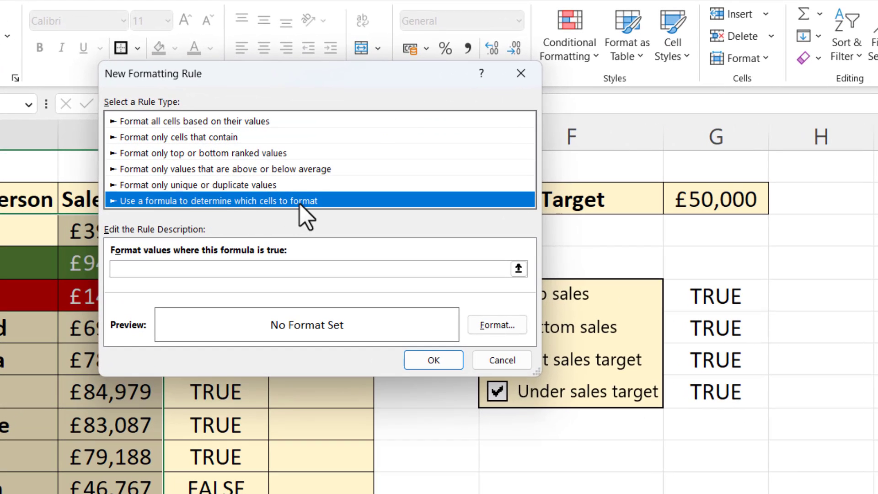
pyautogui.click(178, 269)
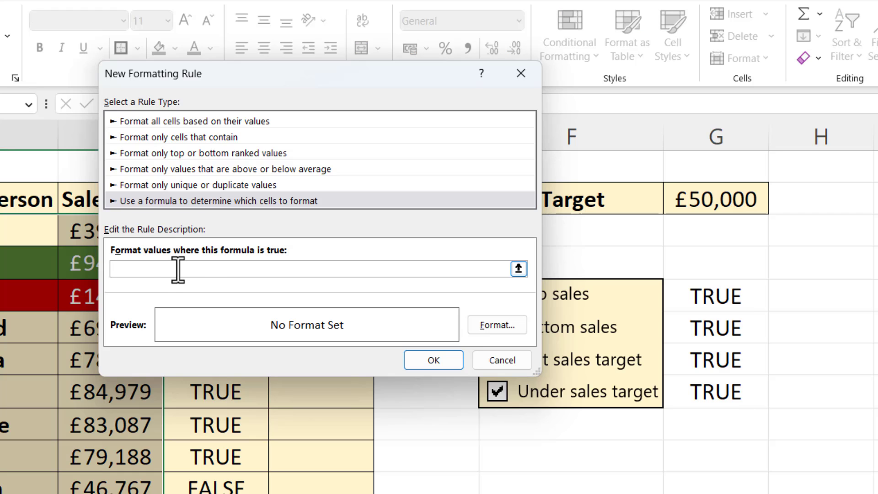
pyautogui.hotkey('ctrl', 'v')
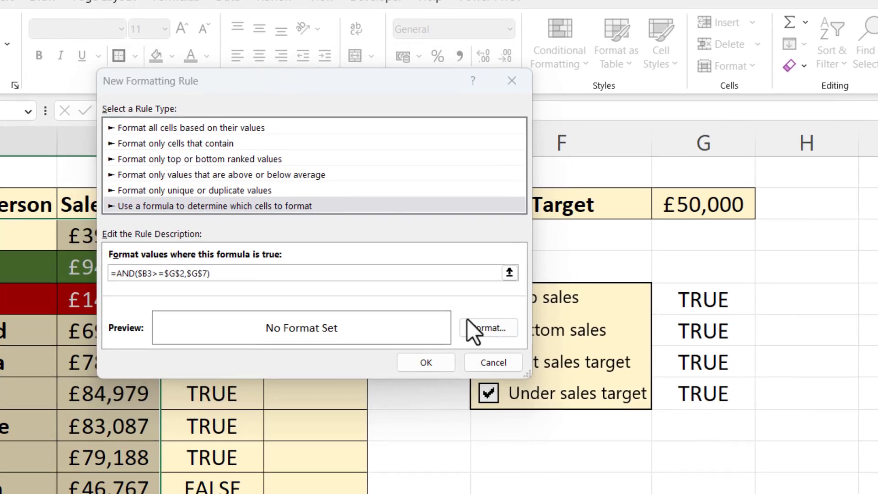
# Give the rule a light green fill with a white font and apply it
pyautogui.click(490, 326)
pyautogui.click(266, 49)
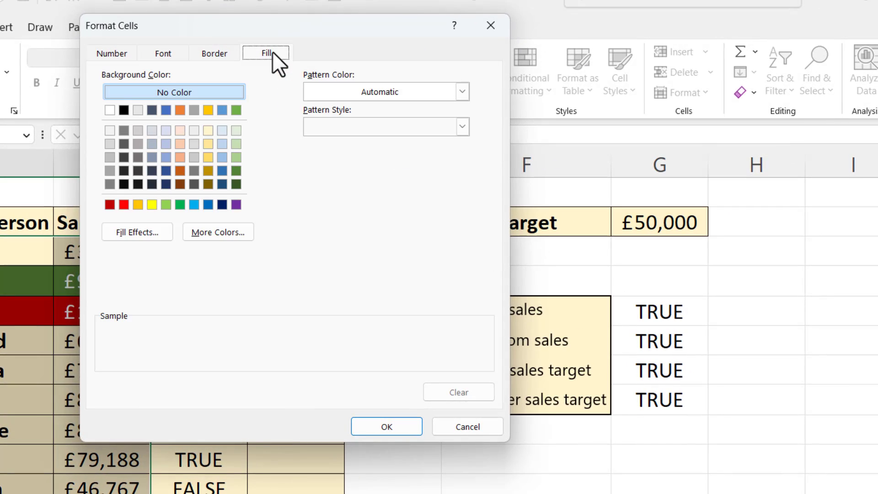
pyautogui.click(236, 110)
pyautogui.click(172, 54)
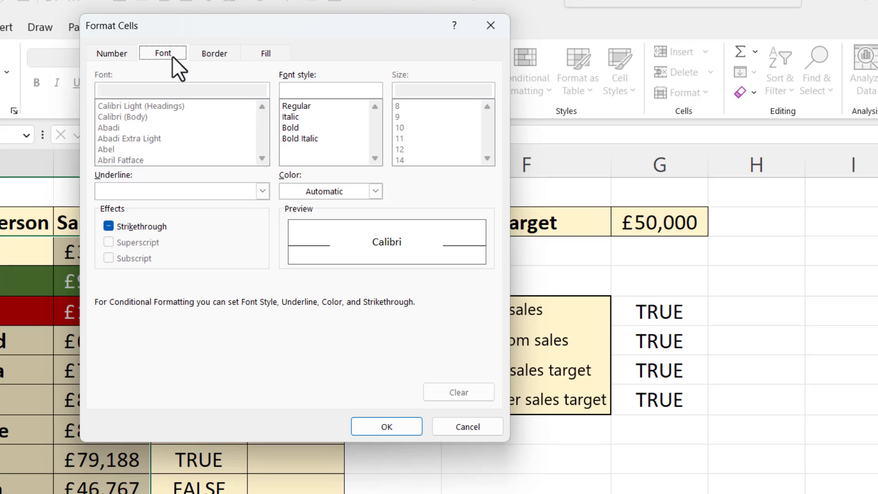
pyautogui.click(375, 191)
pyautogui.click(286, 256)
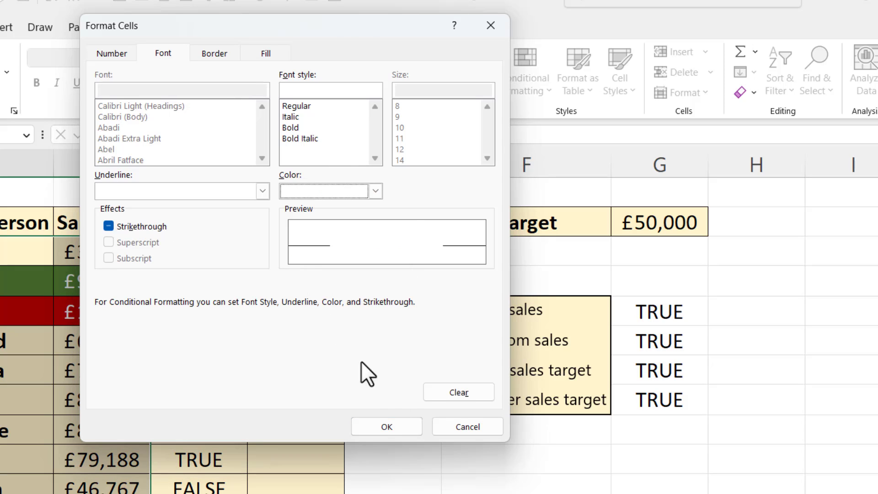
pyautogui.click(387, 427)
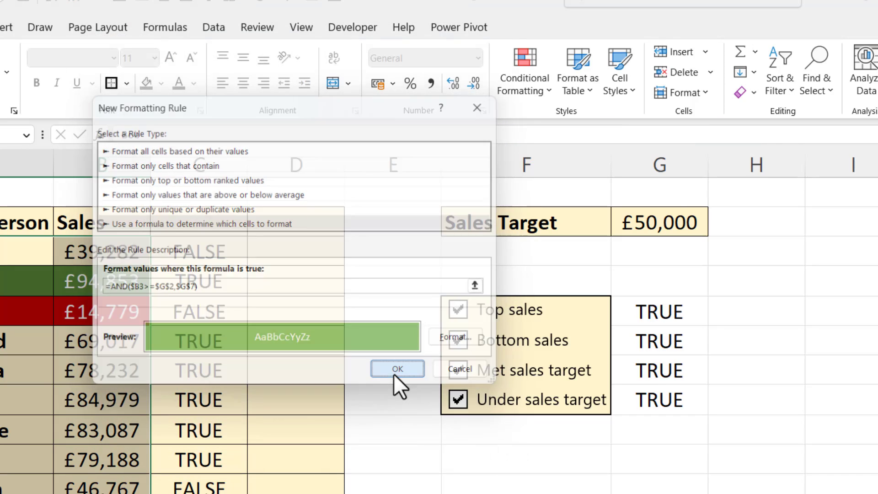
pyautogui.click(395, 373)
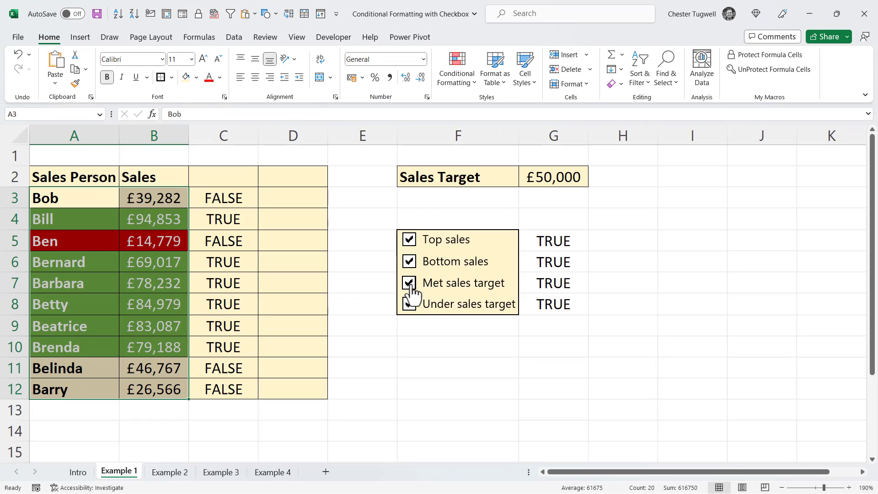
# Test the target rule by switching the Met sales target check box off and on, and switch Bottom sales off
pyautogui.click(417, 298)
pyautogui.click(412, 286)
pyautogui.click(409, 262)
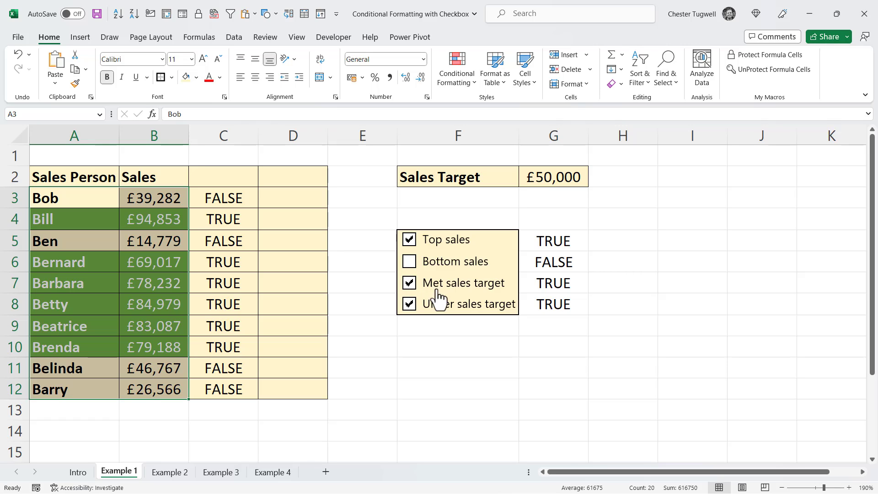
# Change the C3 formula to =AND($B3<$G$2,$G$7) and copy the formula text
pyautogui.click(247, 194)
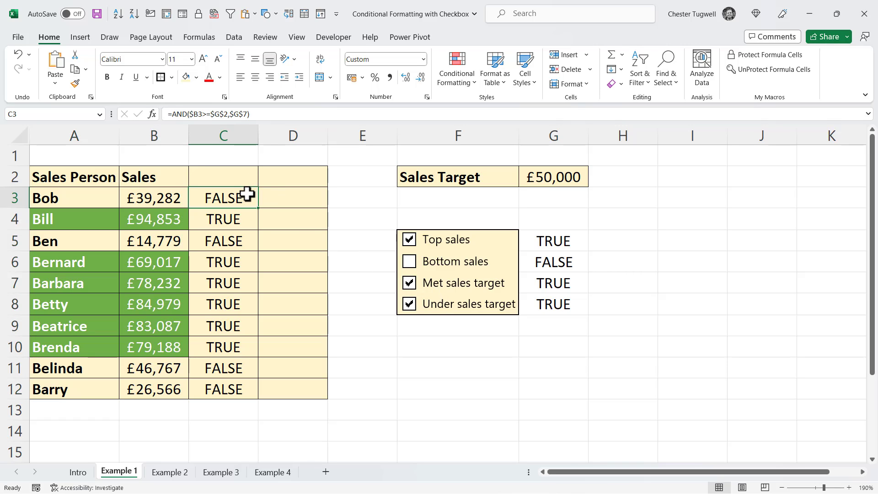
pyautogui.doubleClick(247, 195)
pyautogui.moveTo(276, 200); pyautogui.dragTo(260, 200)
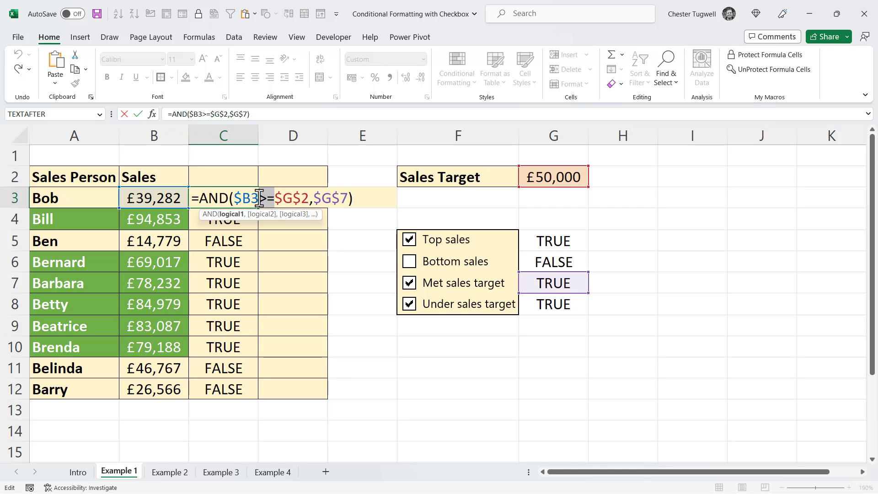
pyautogui.write('<')
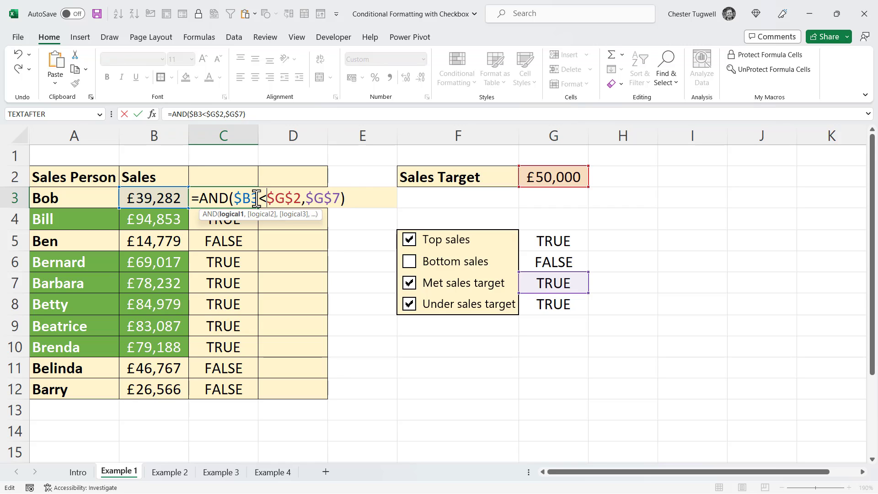
pyautogui.press('Return')
pyautogui.doubleClick(214, 200)
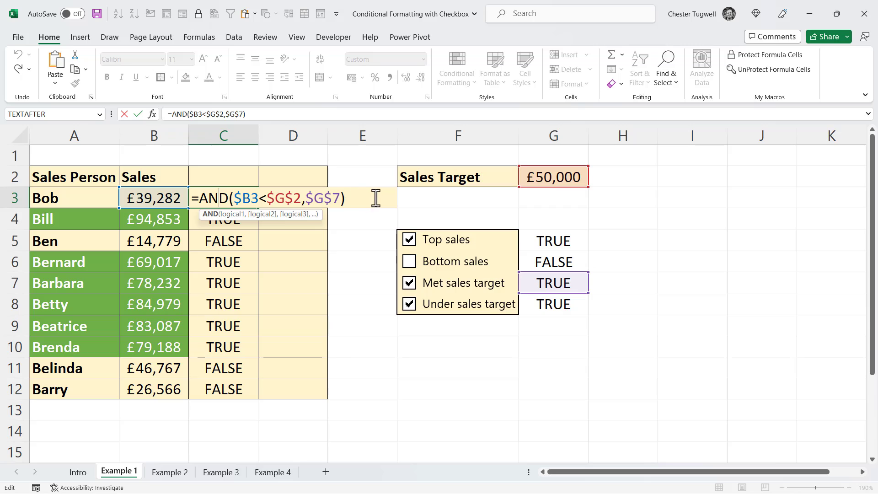
pyautogui.moveTo(375, 198); pyautogui.dragTo(164, 382)
pyautogui.press('Escape')
# Start a formula-based conditional formatting rule for A3:B12 using =AND($B3<$G$2,$G$7)
pyautogui.click(465, 67)
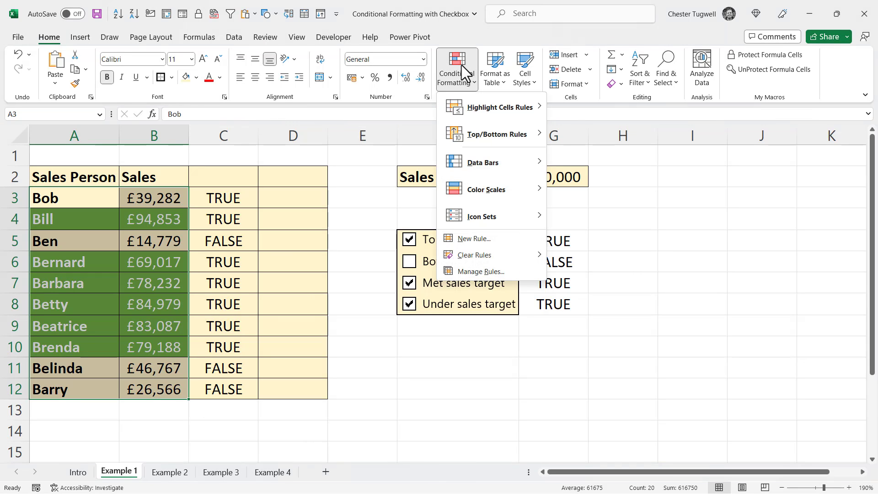
pyautogui.click(498, 237)
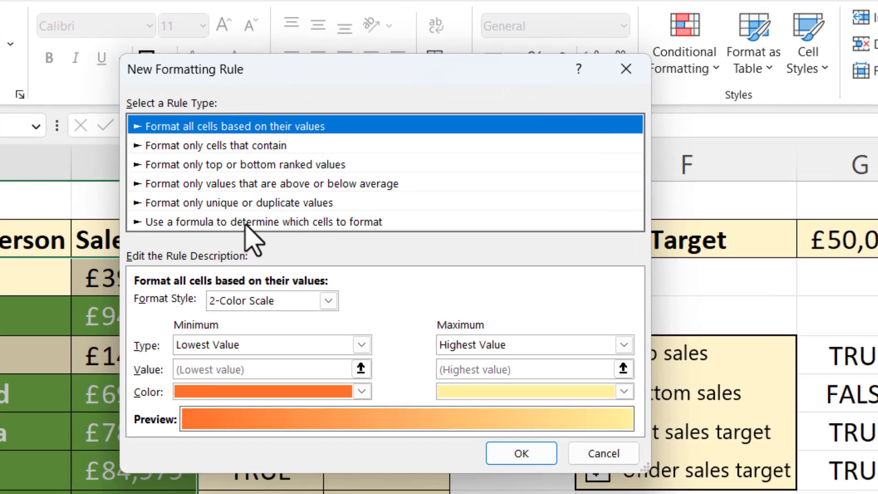
pyautogui.click(216, 168)
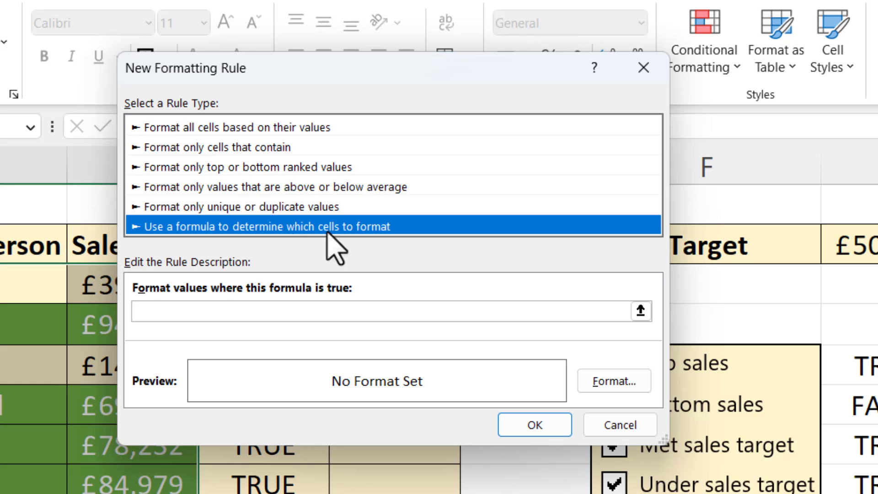
pyautogui.click(259, 313)
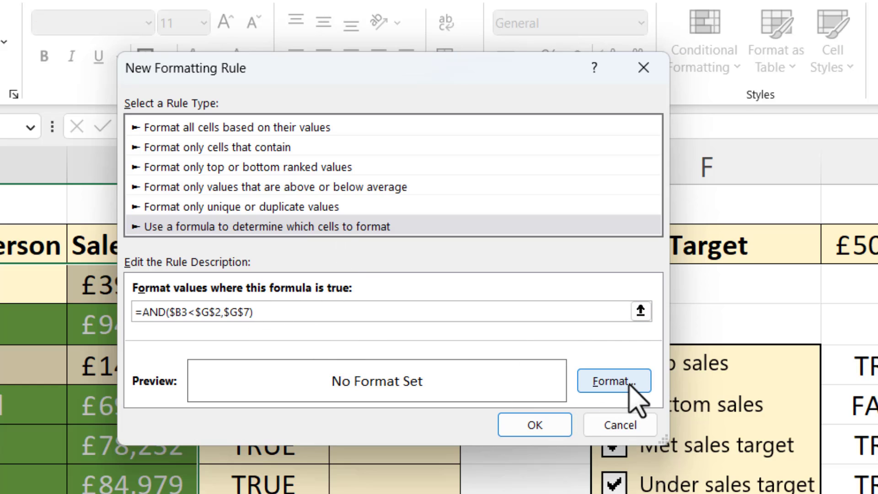
# Give the under-target rule a red fill with a white font and apply it
pyautogui.click(627, 385)
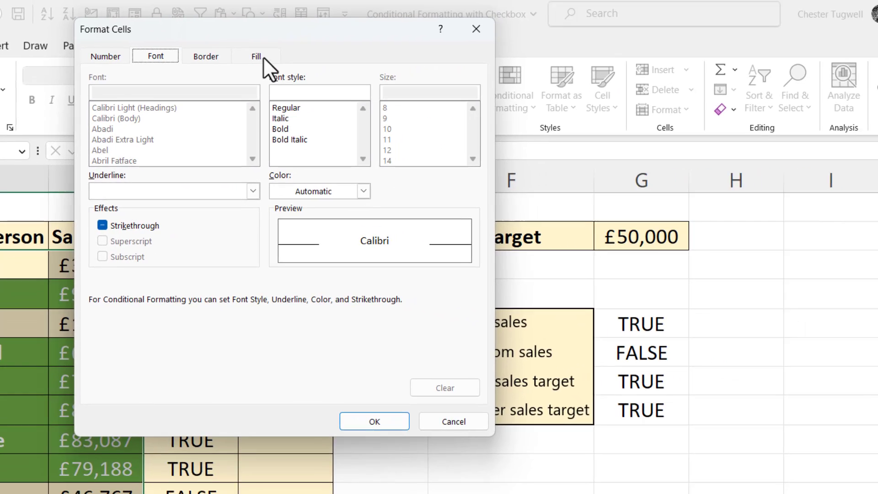
pyautogui.click(251, 61)
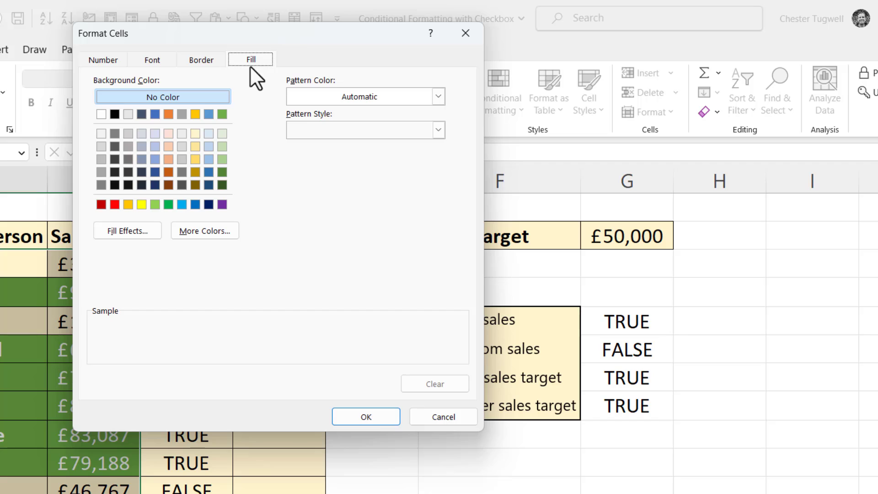
pyautogui.click(114, 204)
pyautogui.click(152, 60)
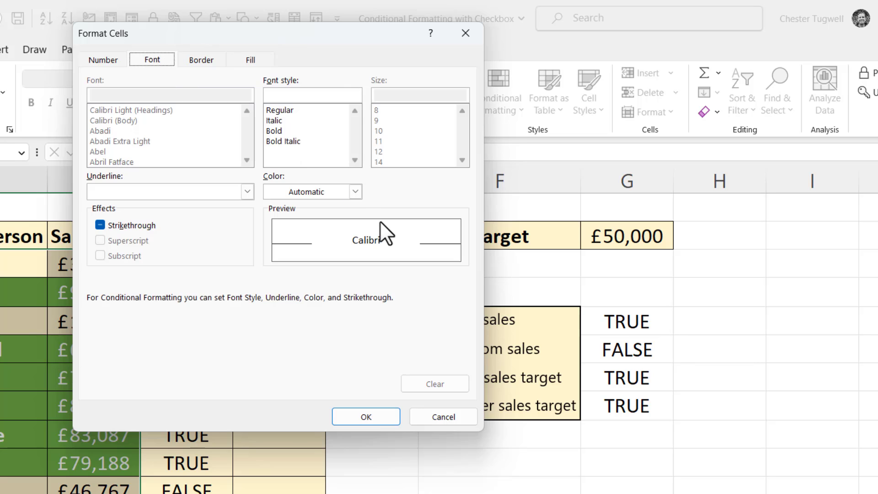
pyautogui.click(356, 193)
pyautogui.click(277, 249)
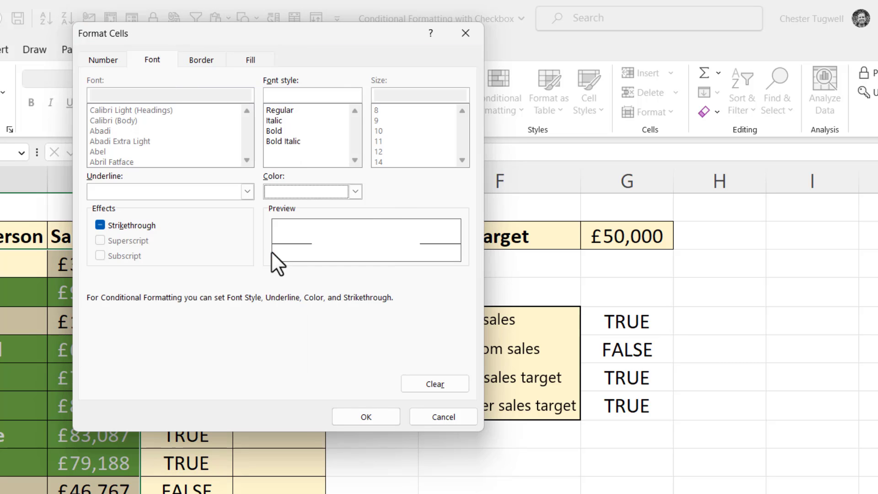
pyautogui.click(375, 421)
pyautogui.click(375, 364)
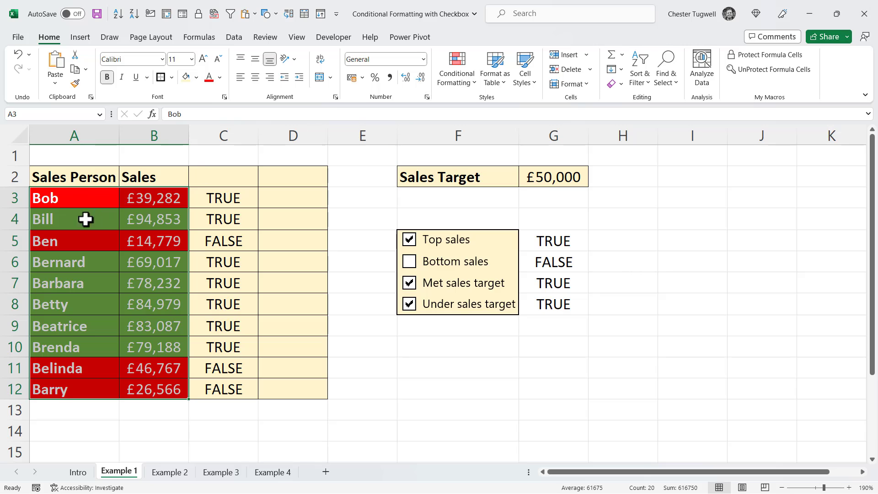
# Edit the under-target rule so its formula reads =AND($B3<$G$2,$G$8), and apply the change
pyautogui.click(459, 78)
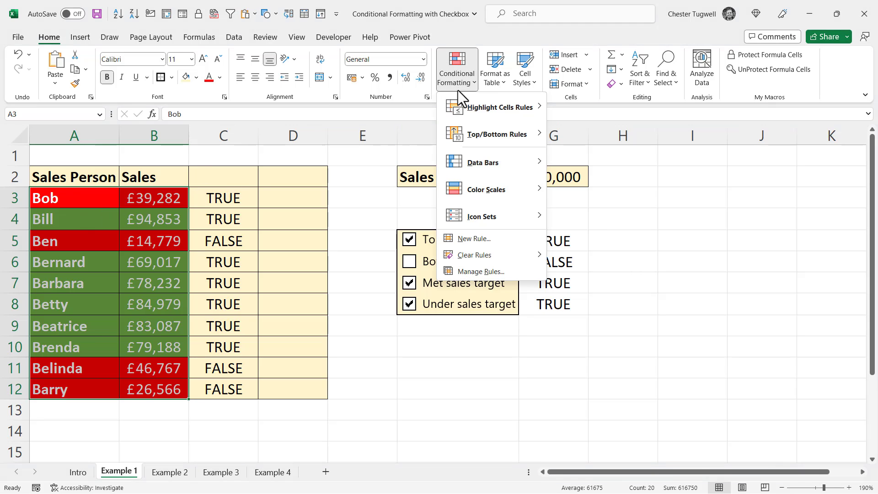
pyautogui.click(472, 273)
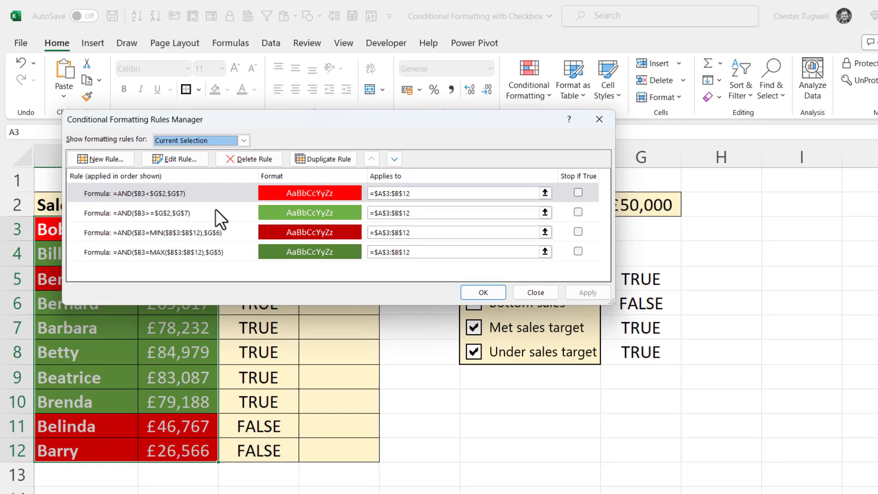
pyautogui.click(204, 191)
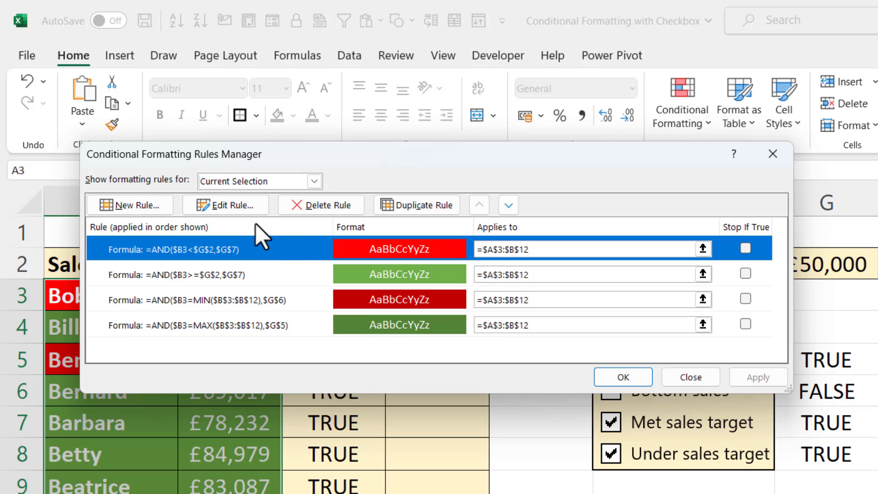
pyautogui.click(257, 206)
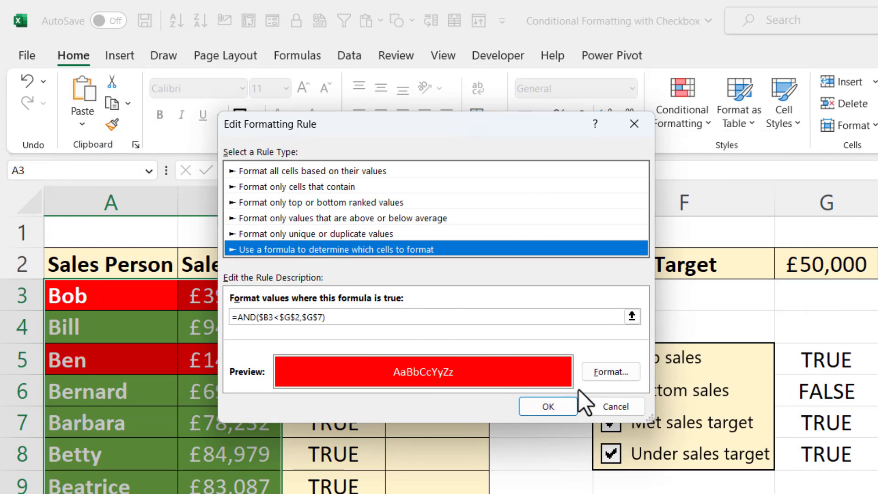
pyautogui.click(322, 317)
pyautogui.press('BackSpace')
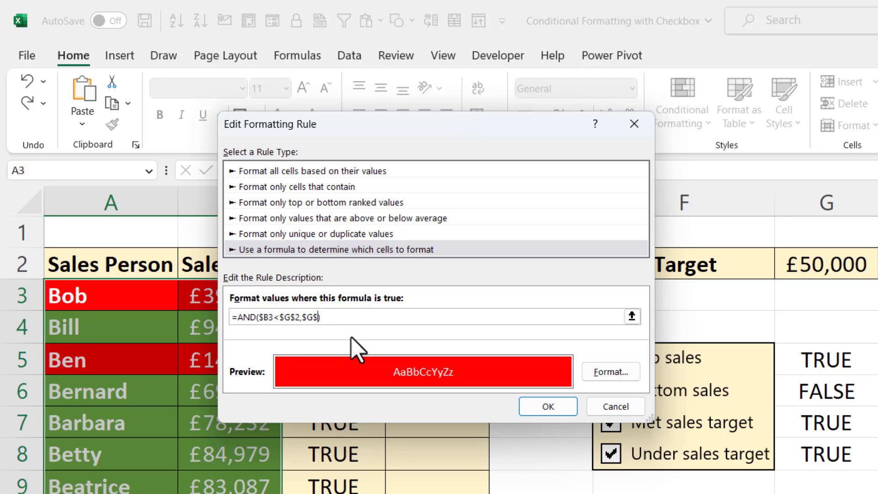
pyautogui.write('8')
pyautogui.click(544, 410)
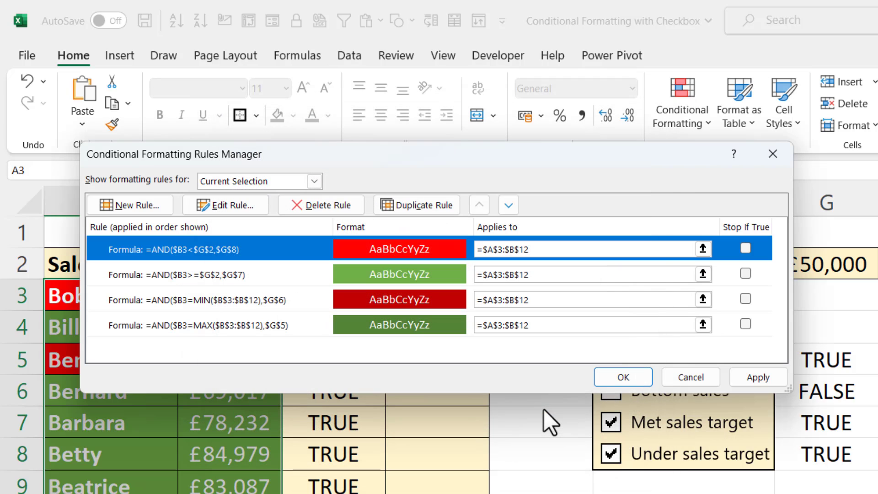
pyautogui.click(752, 375)
pyautogui.click(637, 380)
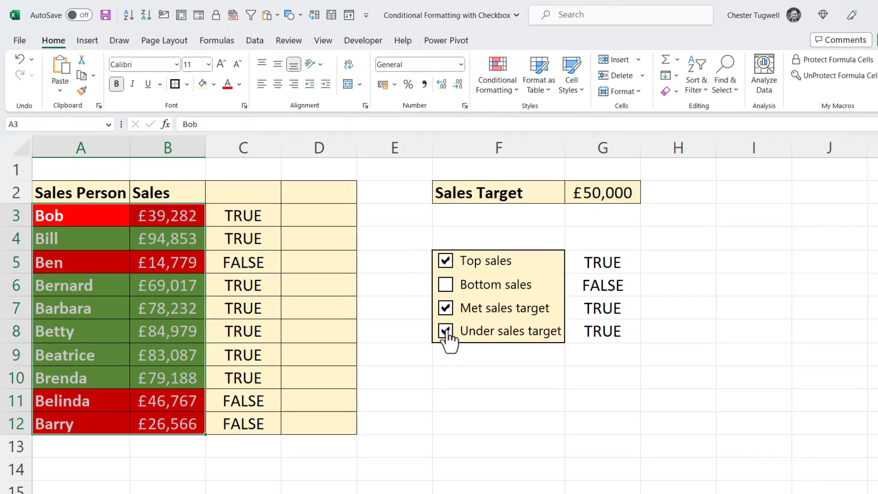
# Test the under-target and target-met rules by switching each of their check boxes off and back on
pyautogui.click(596, 442)
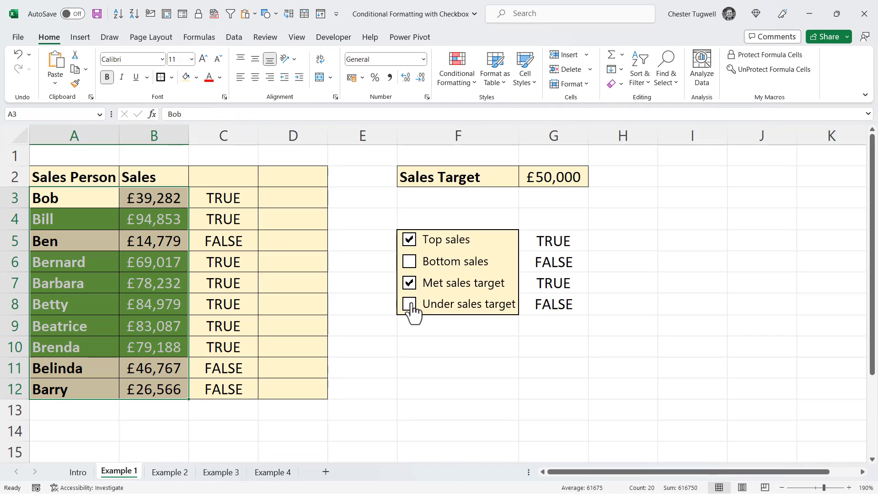
pyautogui.click(595, 442)
pyautogui.click(410, 284)
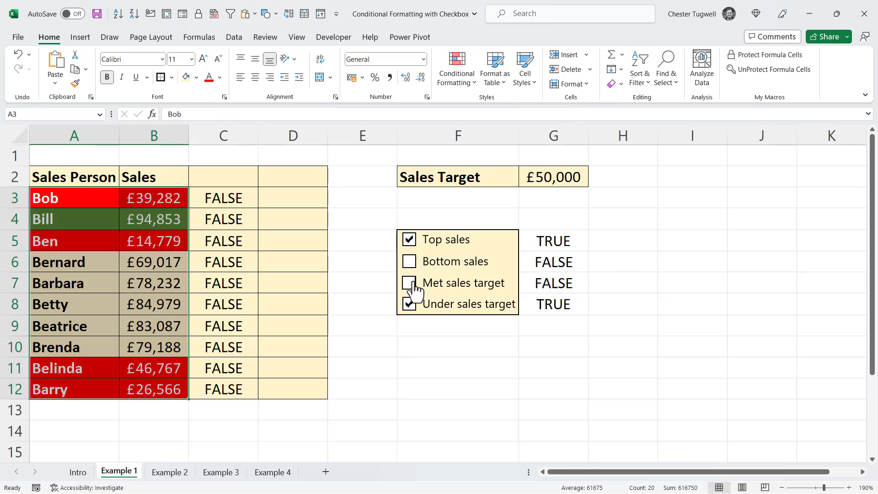
pyautogui.click(410, 283)
# Toggle Top sales off and on, switch off Met sales target and Under sales target, and switch on Bottom sales
pyautogui.click(409, 239)
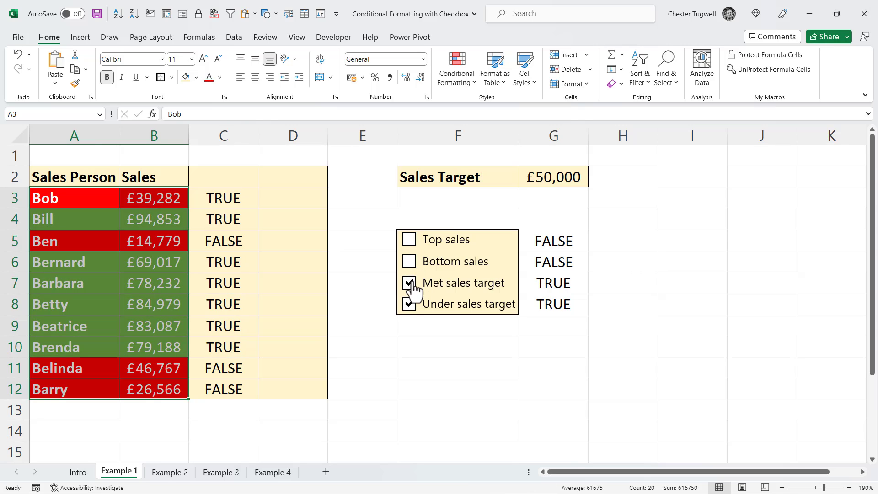
pyautogui.click(410, 284)
pyautogui.click(410, 304)
pyautogui.click(409, 239)
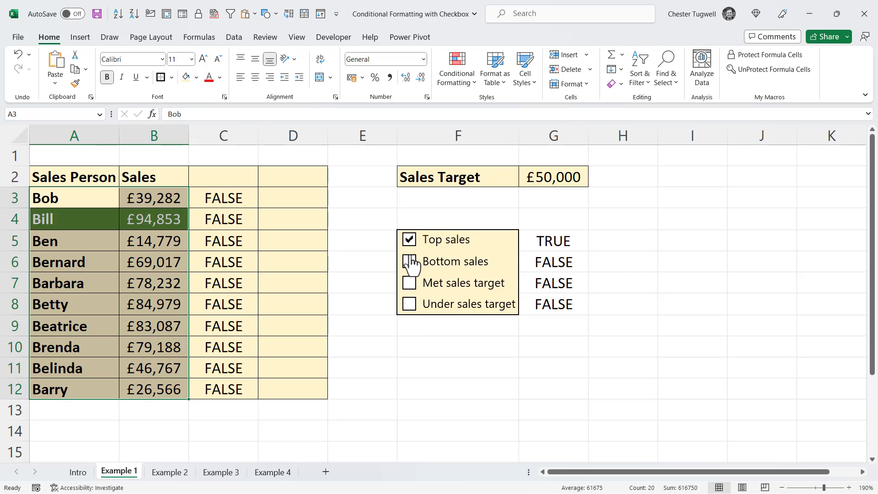
pyautogui.click(410, 262)
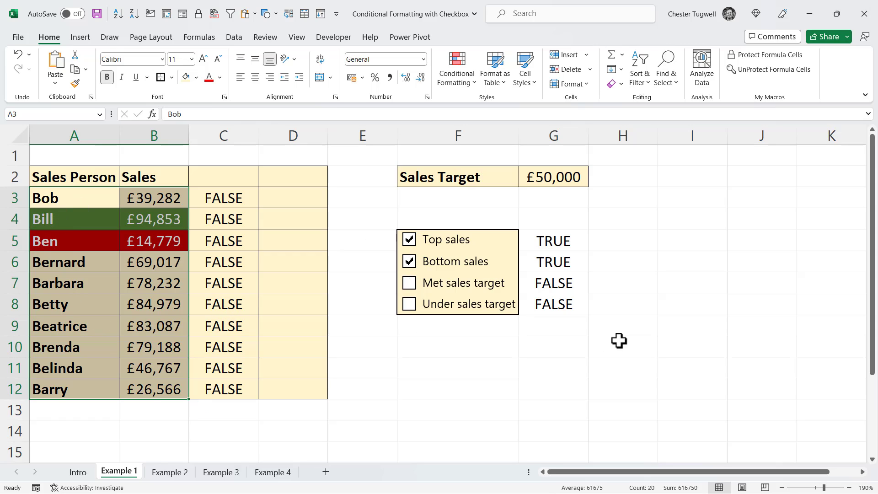
# Delete the helper columns C and D from the sheet
pyautogui.moveTo(224, 137); pyautogui.dragTo(269, 140)
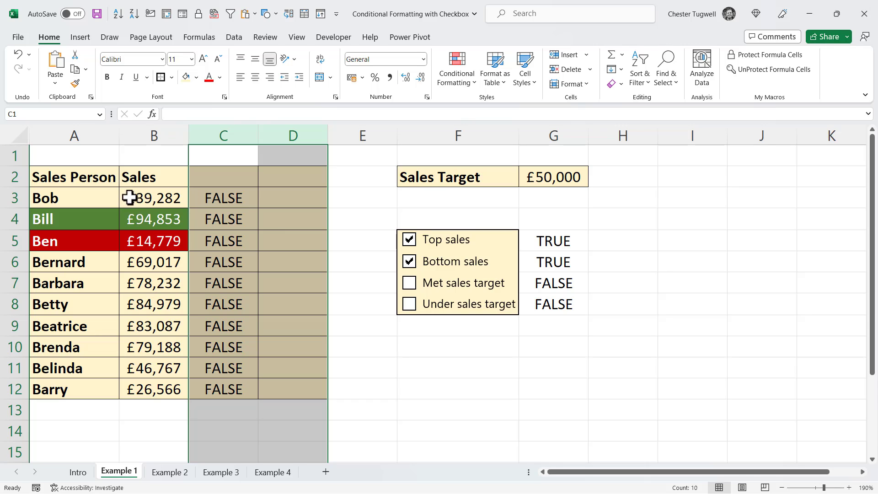
pyautogui.rightClick(236, 144)
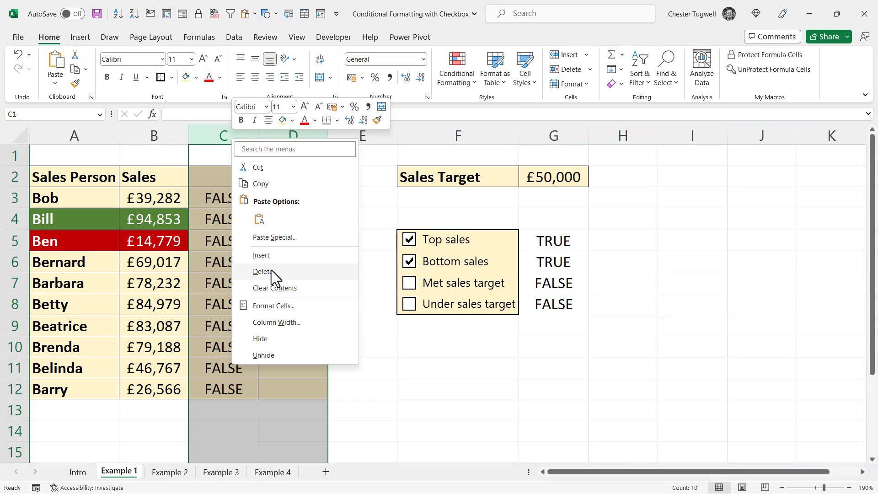
pyautogui.press('Escape')
pyautogui.hotkey('ctrl', '-')
# Hide the check box link values in E5:E8 with the custom number format ;;;
pyautogui.moveTo(446, 301); pyautogui.dragTo(446, 243)
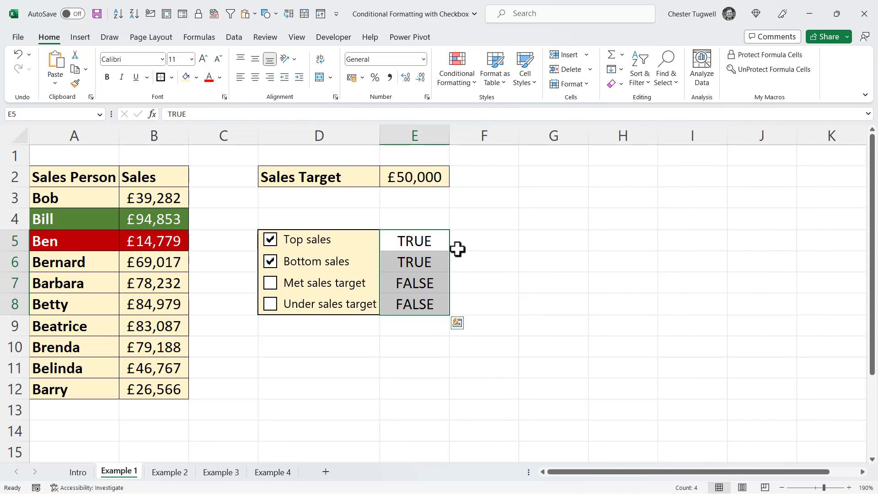
pyautogui.click(486, 220)
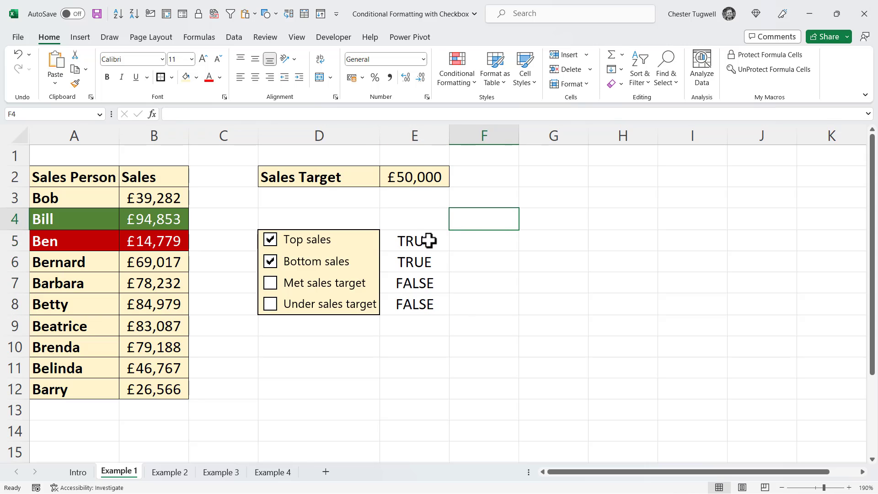
pyautogui.moveTo(429, 241); pyautogui.dragTo(427, 305)
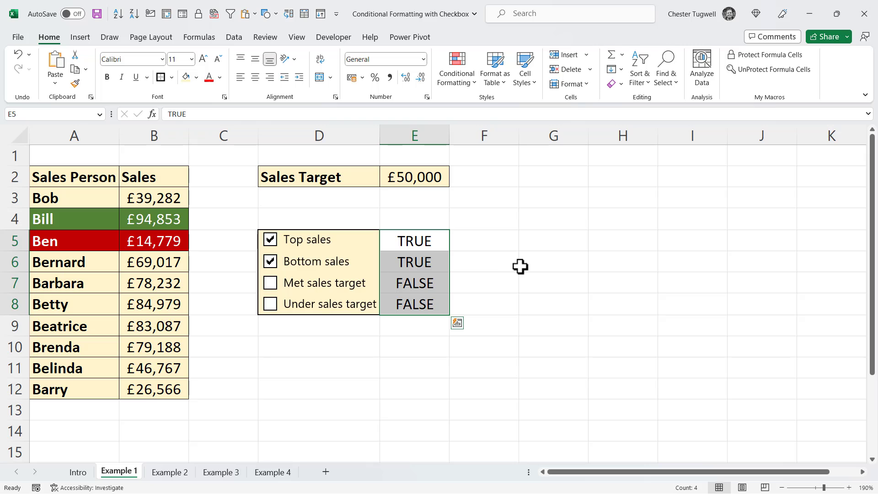
pyautogui.hotkey('ctrl', '1')
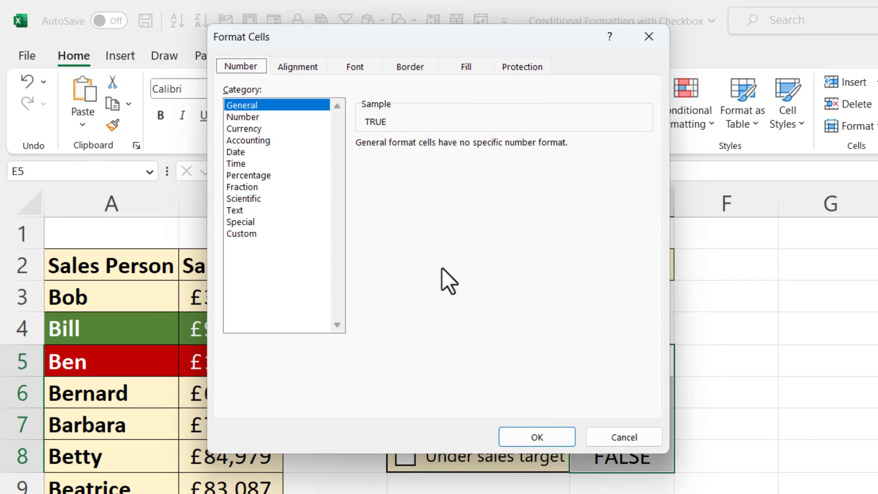
pyautogui.click(236, 236)
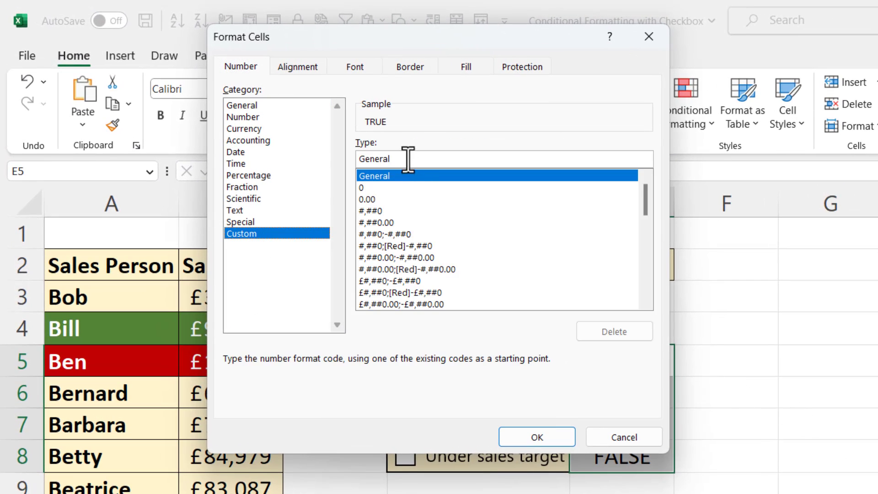
pyautogui.press('BackSpace')
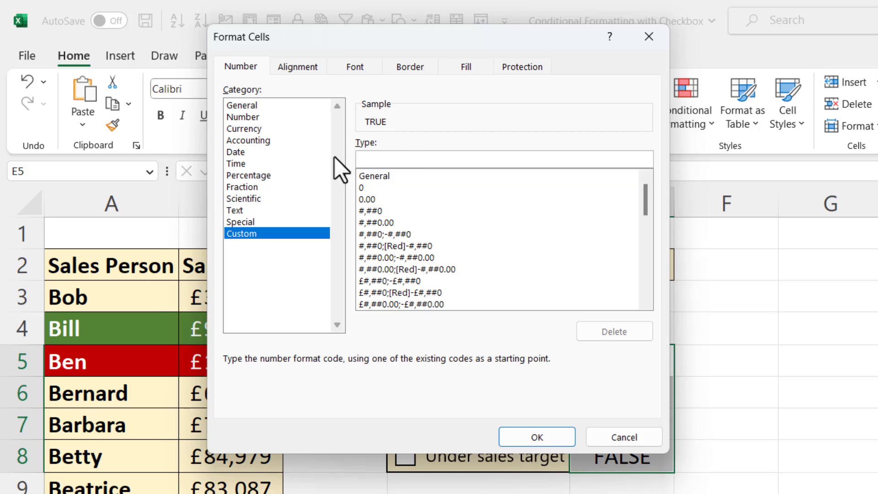
pyautogui.write(';;;')
pyautogui.click(524, 438)
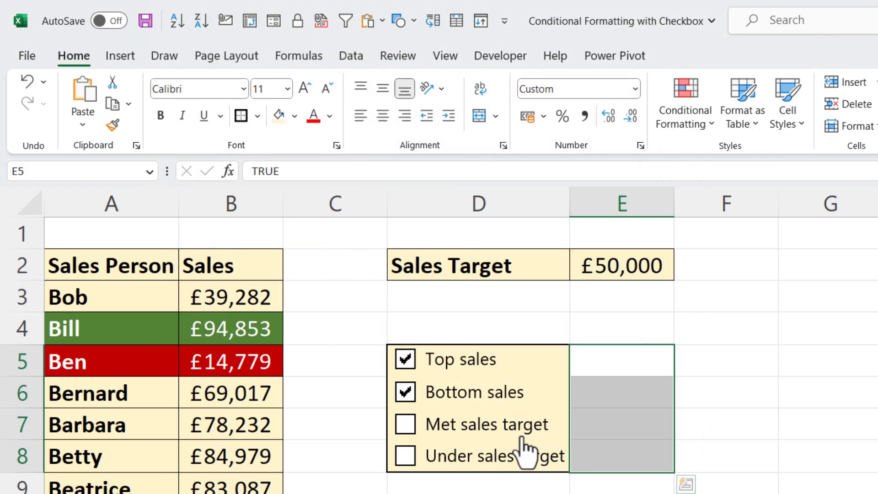
pyautogui.click(768, 349)
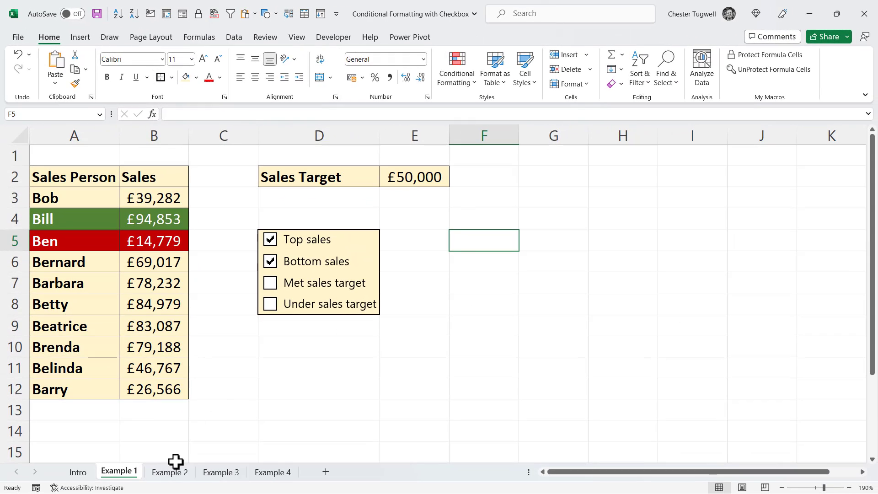
# Insert a form control check box around F2:G3 on the Example 2 sheet, beside the budget table
pyautogui.click(176, 472)
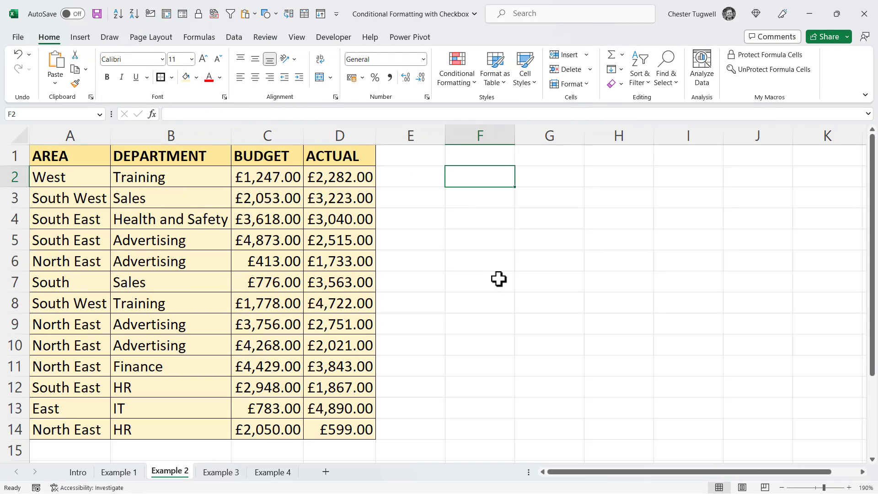
pyautogui.click(465, 234)
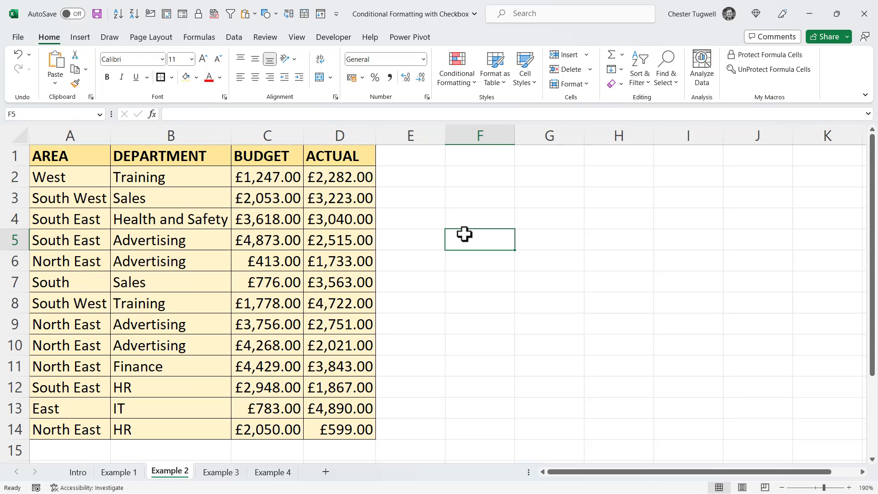
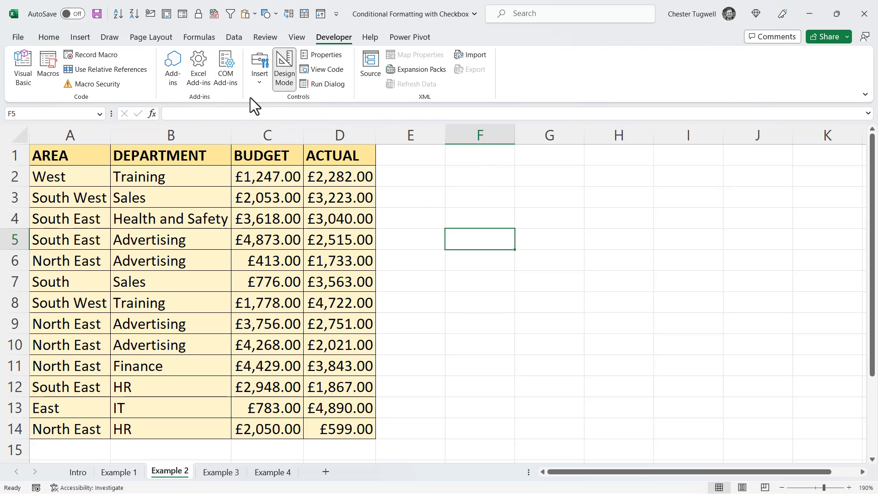
pyautogui.click(259, 84)
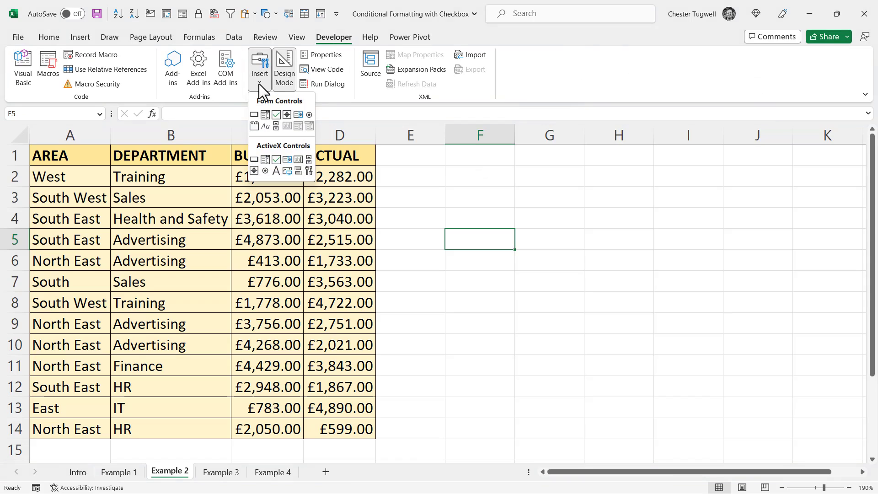
pyautogui.click(277, 115)
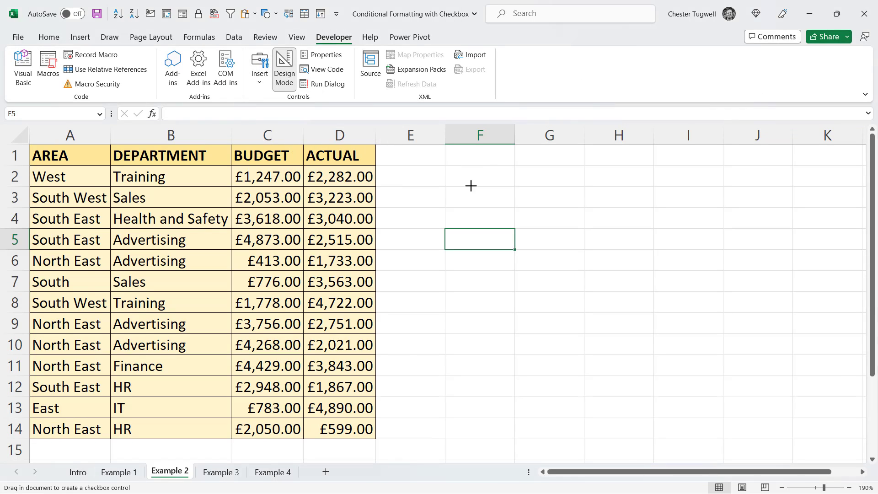
pyautogui.click(497, 177)
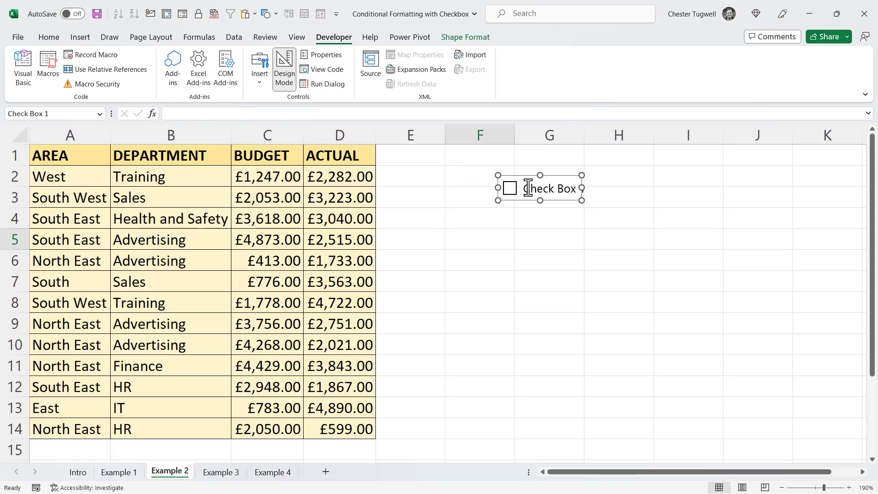
# Replace the new check box's caption with "Over budget accounts"
pyautogui.click(528, 188)
pyautogui.press('Delete')
pyautogui.press('Delete')
pyautogui.press('Delete')
pyautogui.press('Delete')
pyautogui.press('Delete')
pyautogui.press('Delete')
pyautogui.press('Delete')
pyautogui.press('Delete')
pyautogui.press('Delete')
pyautogui.press('Delete')
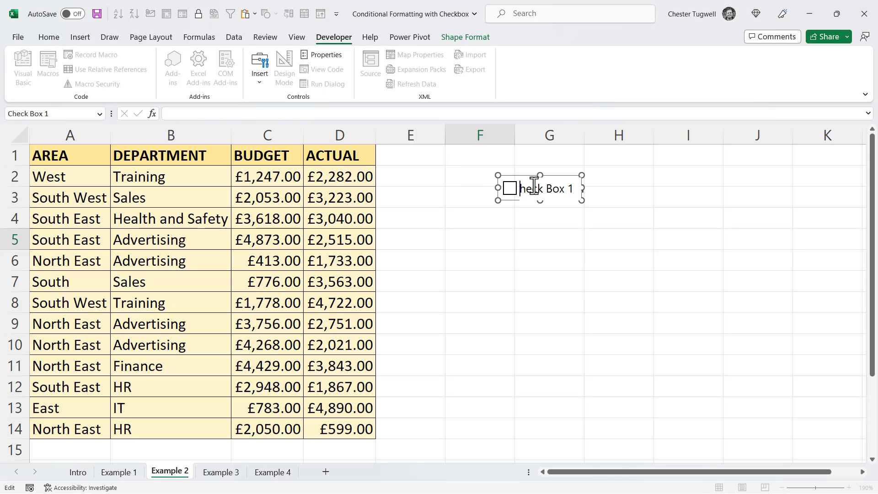
pyautogui.write('Over budge')
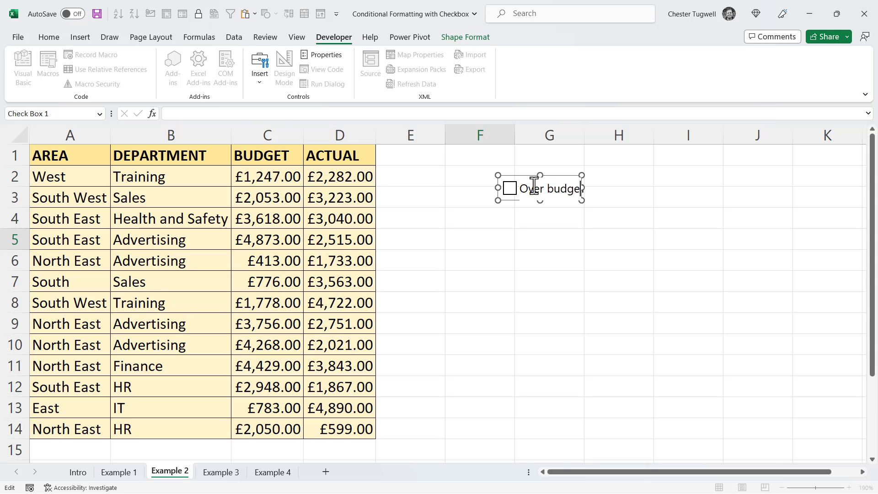
pyautogui.write('t accounts')
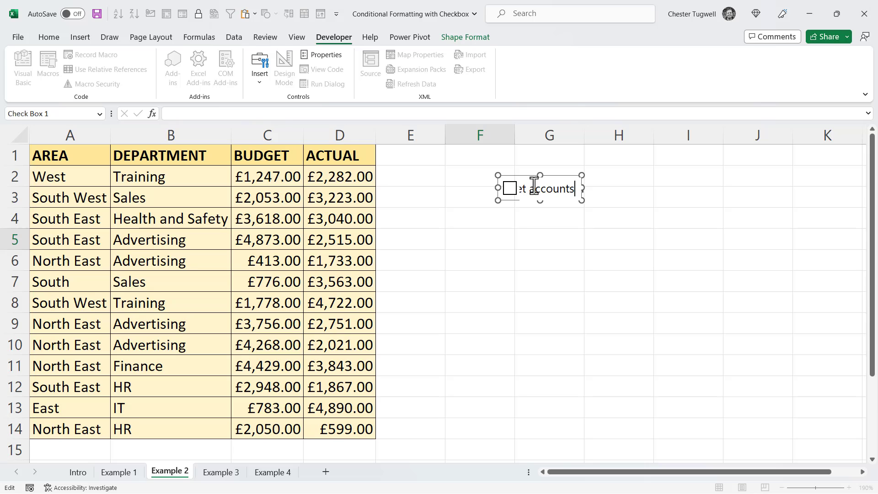
pyautogui.click(554, 232)
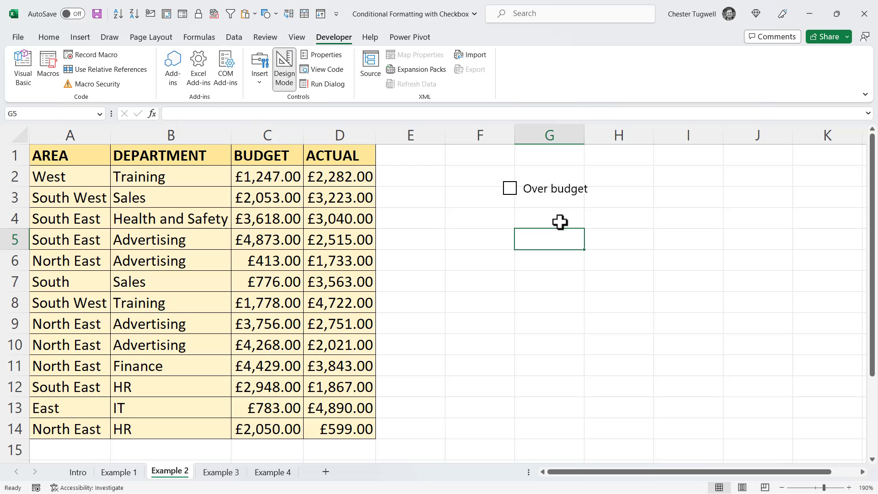
# Widen the check box frame into column H so its full caption fits
pyautogui.click(582, 194)
pyautogui.click(510, 196)
pyautogui.press('Return')
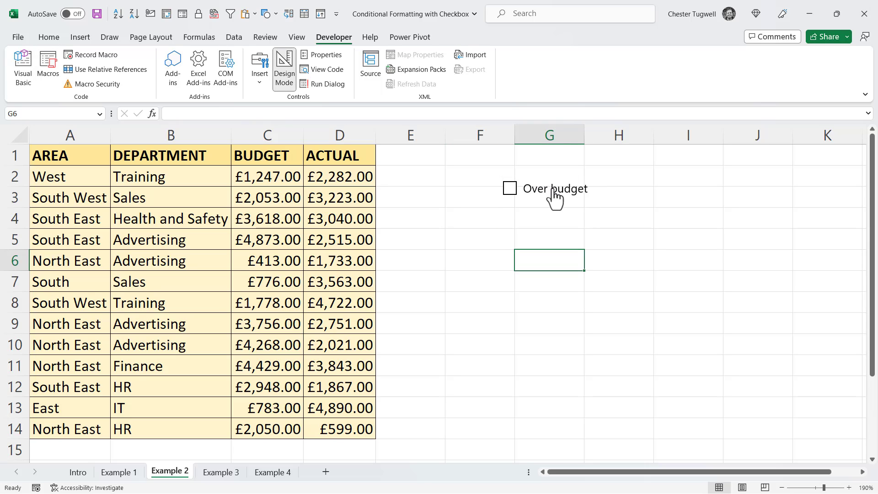
pyautogui.keyDown('ctrl'); pyautogui.click(554, 188); pyautogui.keyUp('ctrl')
pyautogui.rightClick(553, 188)
pyautogui.press('Escape')
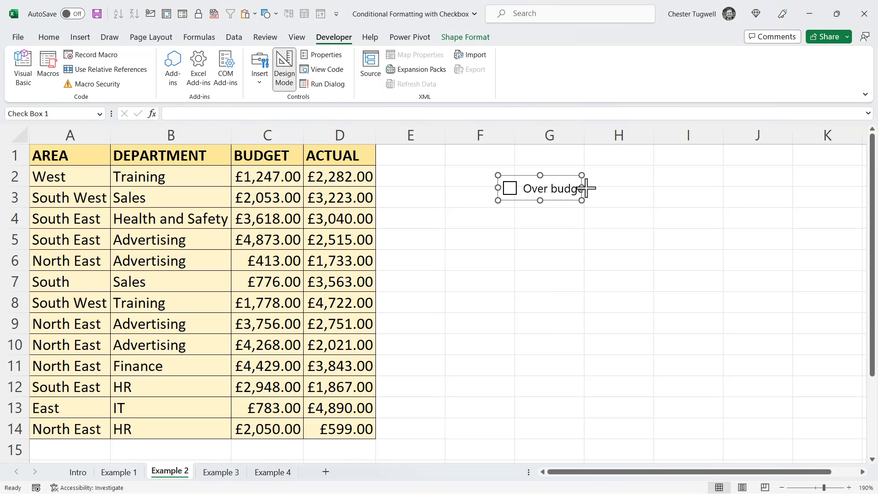
pyautogui.moveTo(586, 188); pyautogui.dragTo(648, 187)
pyautogui.click(533, 257)
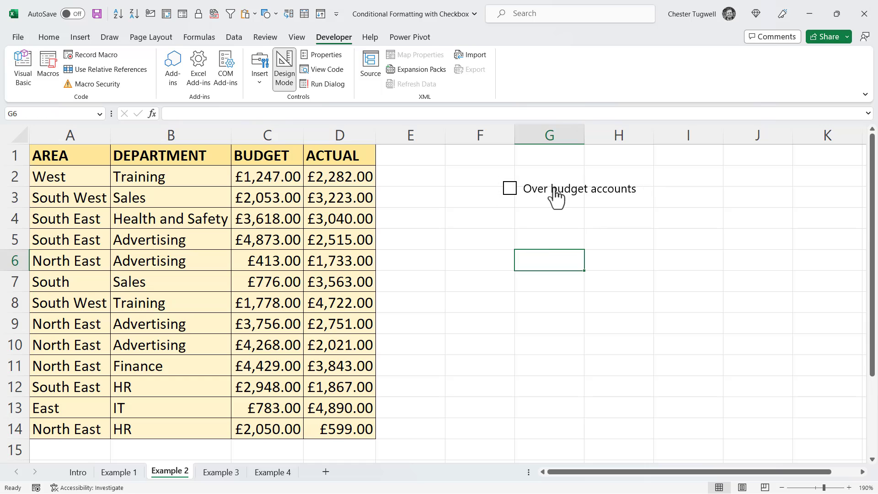
# Move the Over budget accounts check box so that it starts in cell F2
pyautogui.rightClick(554, 187)
pyautogui.press('Escape')
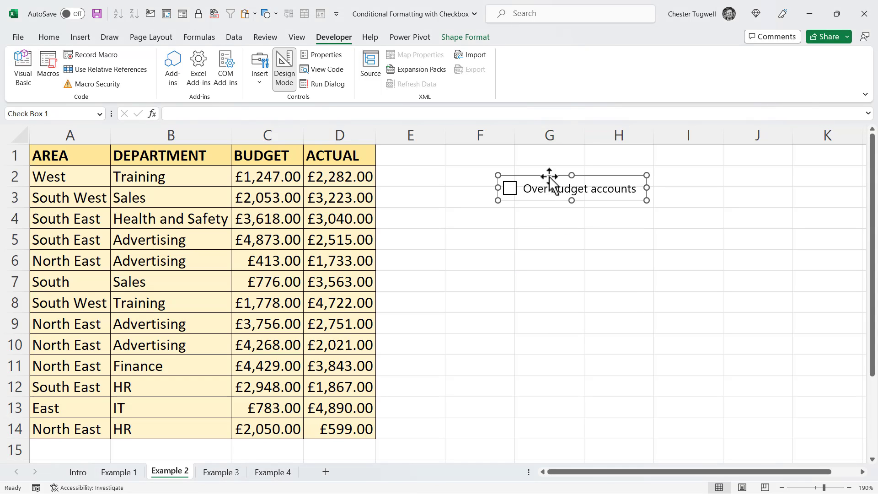
pyautogui.moveTo(549, 176); pyautogui.dragTo(498, 164)
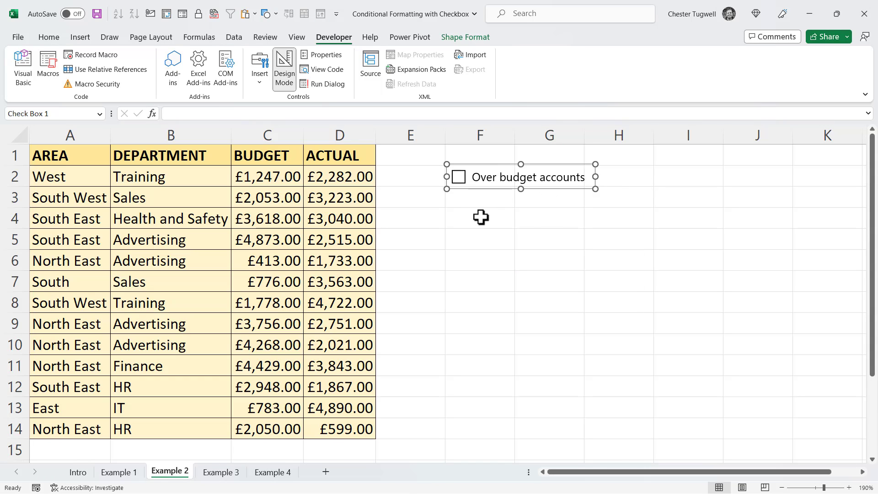
pyautogui.click(481, 217)
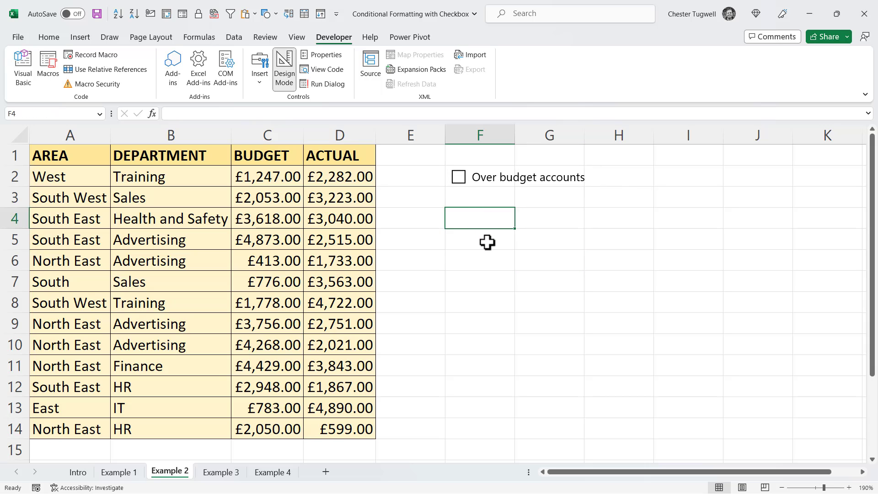
# Link the Over budget accounts check box to cell H2 and test it by switching it on and off
pyautogui.rightClick(461, 180)
pyautogui.click(493, 303)
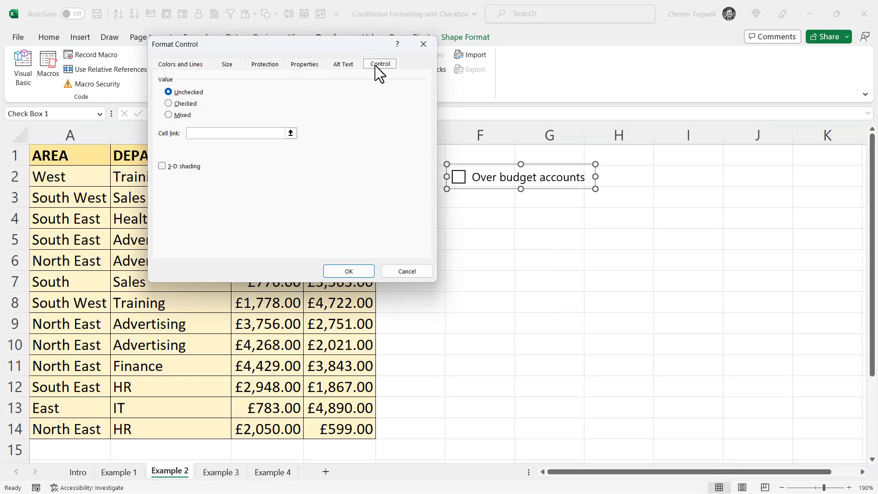
pyautogui.click(207, 134)
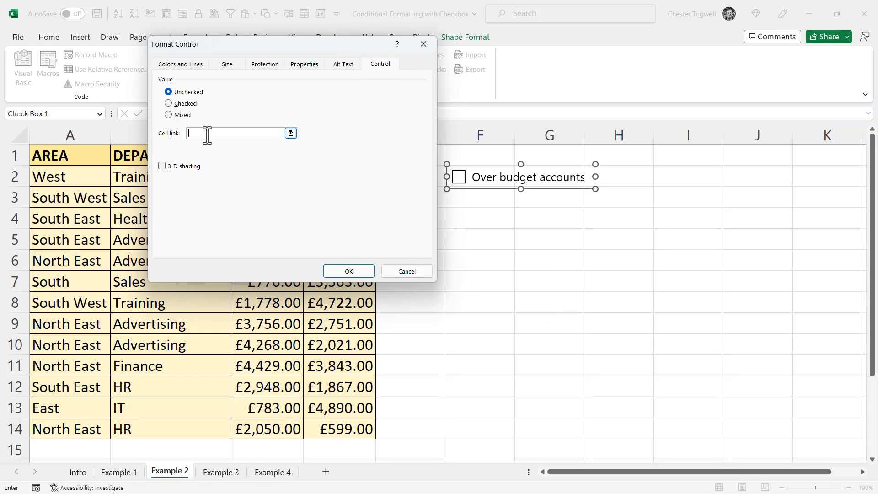
pyautogui.click(641, 178)
pyautogui.click(349, 273)
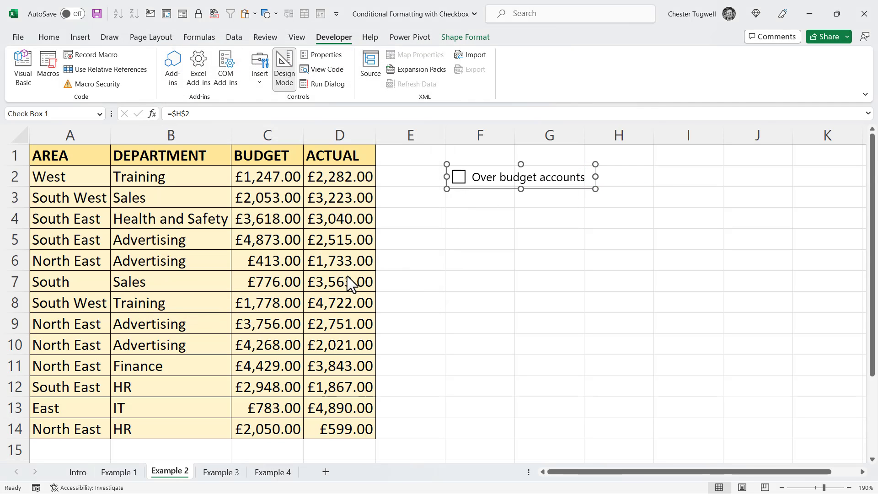
pyautogui.click(481, 243)
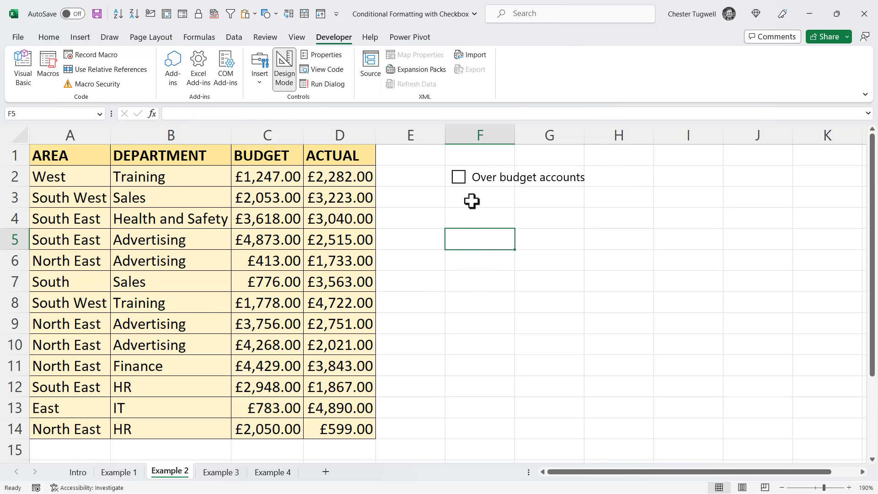
pyautogui.click(459, 181)
pyautogui.click(460, 181)
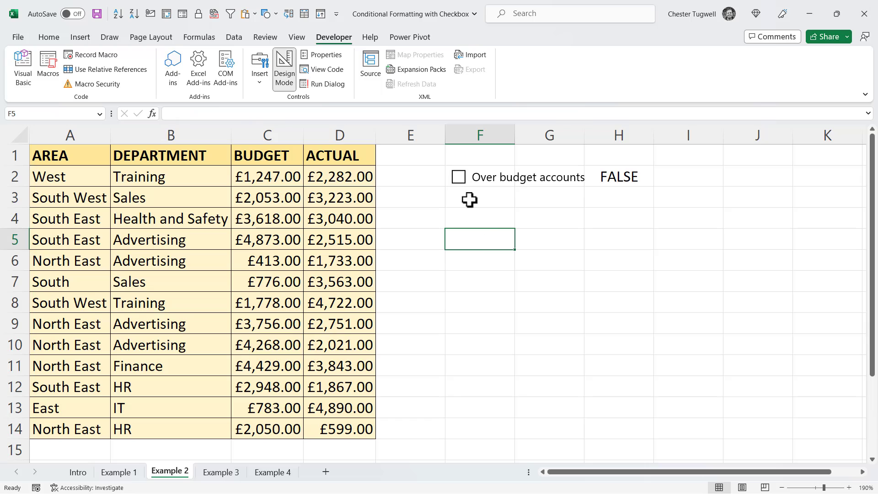
# Enter the formula =D2>C2 in E2 to compare the actual amount with the budget
pyautogui.click(407, 175)
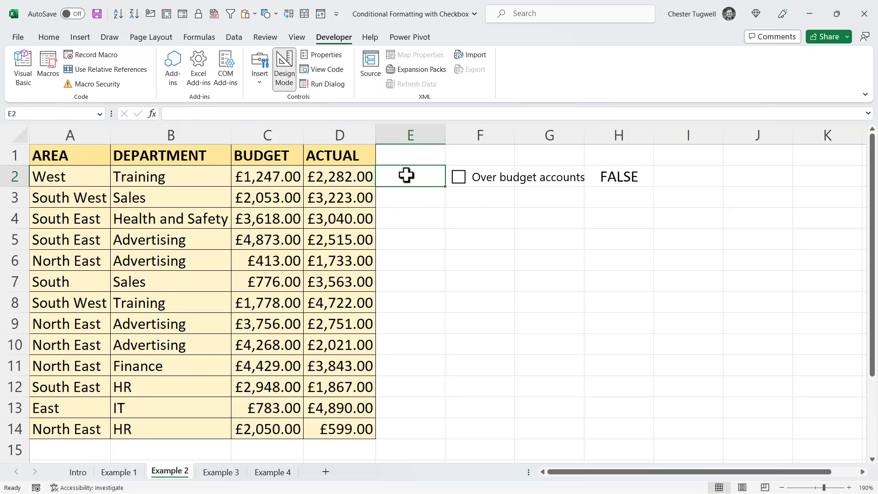
pyautogui.write('=')
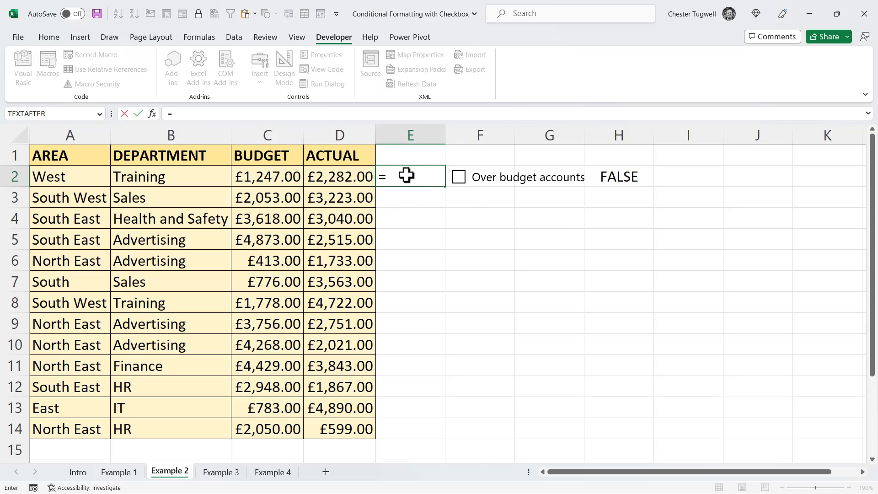
pyautogui.click(329, 175)
pyautogui.write('>')
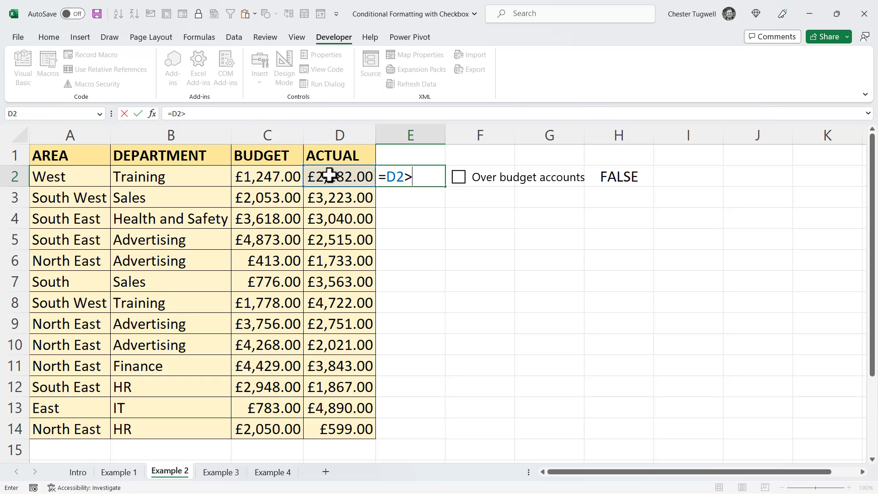
pyautogui.click(295, 177)
pyautogui.press('Return')
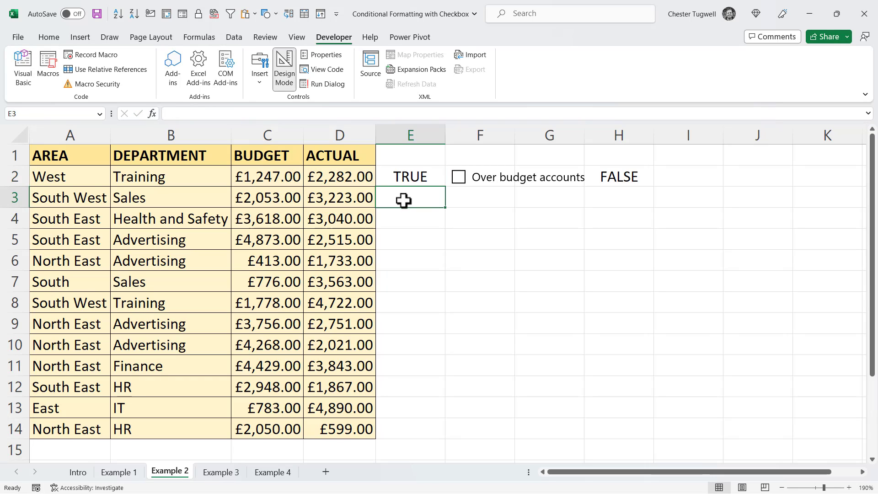
# Extend the E2 formula to =AND(D2>C2,$H$2) so it also depends on the check box link cell
pyautogui.click(408, 177)
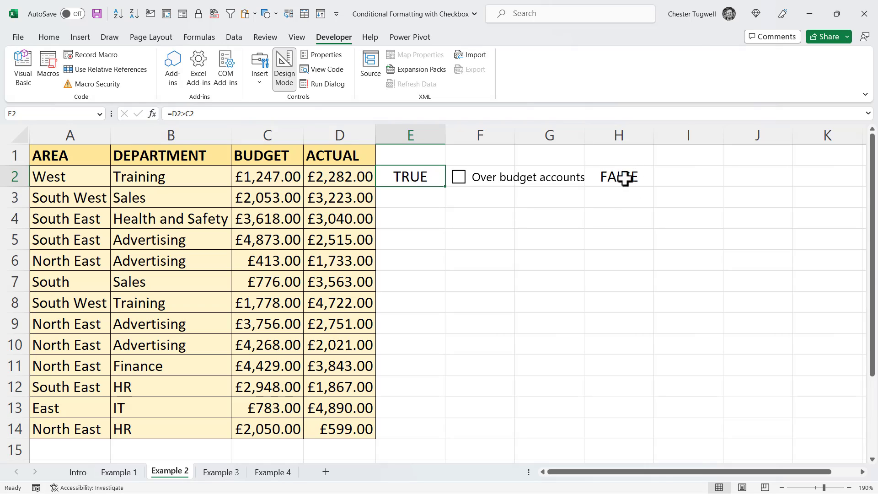
pyautogui.doubleClick(424, 177)
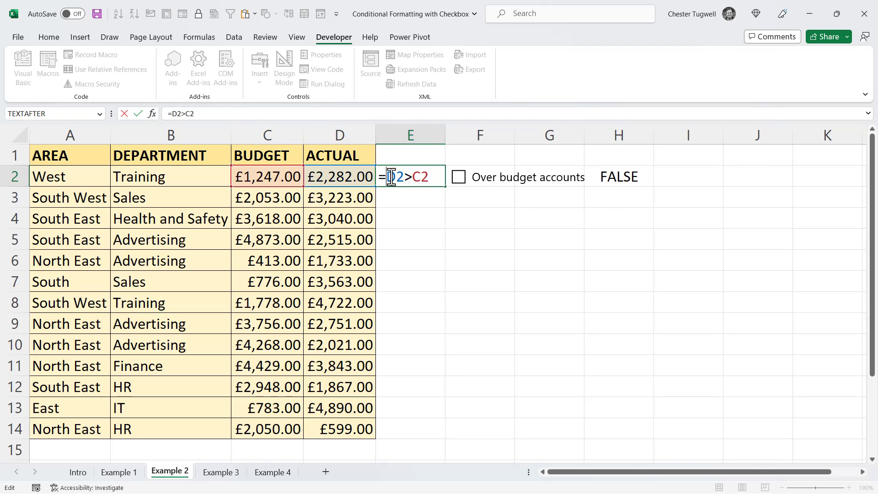
pyautogui.write('AND(D2>C2')
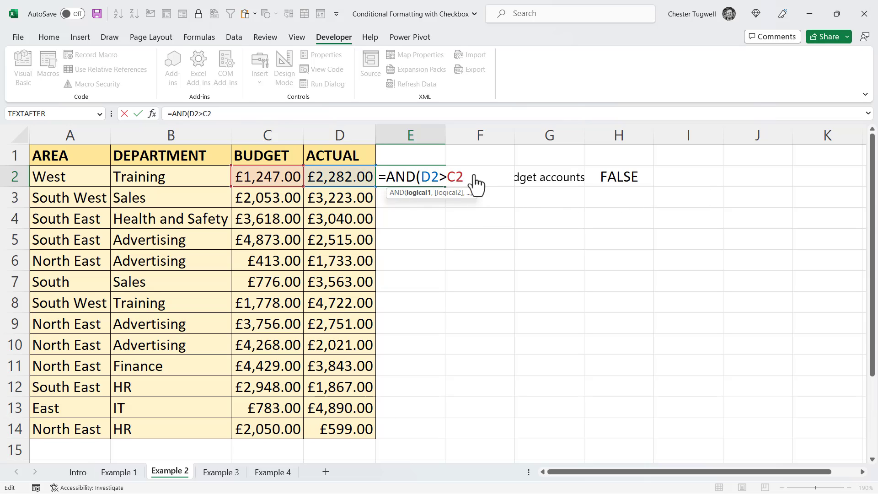
pyautogui.write(',')
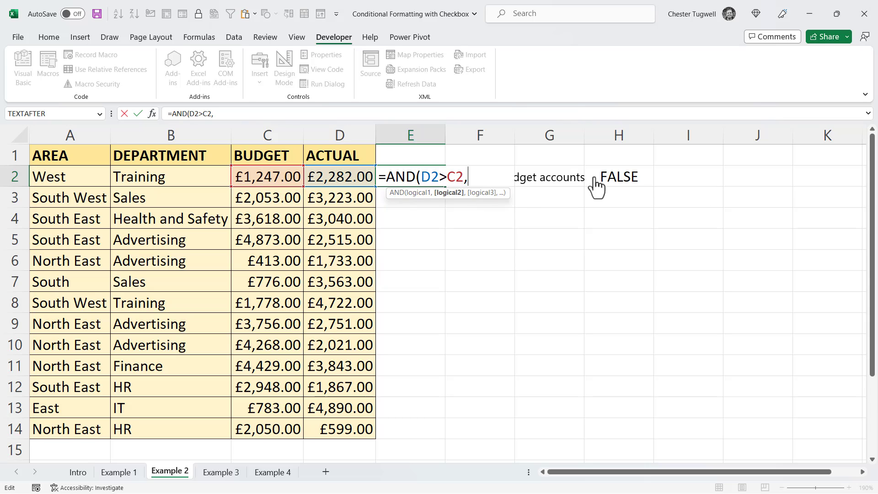
pyautogui.click(626, 176)
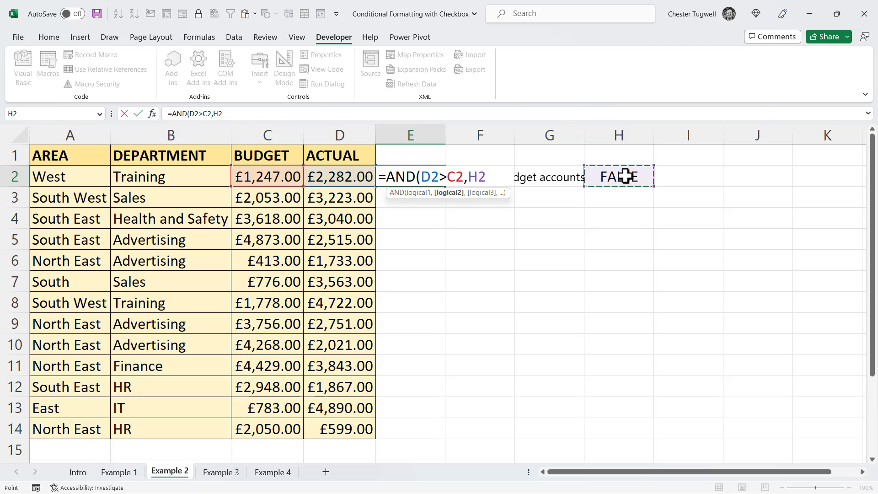
pyautogui.press('F4')
pyautogui.write(')')
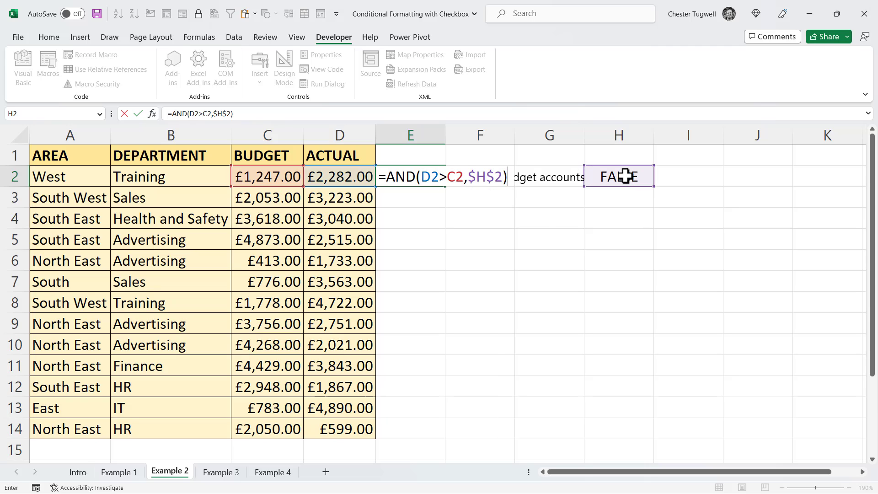
pyautogui.press('Return')
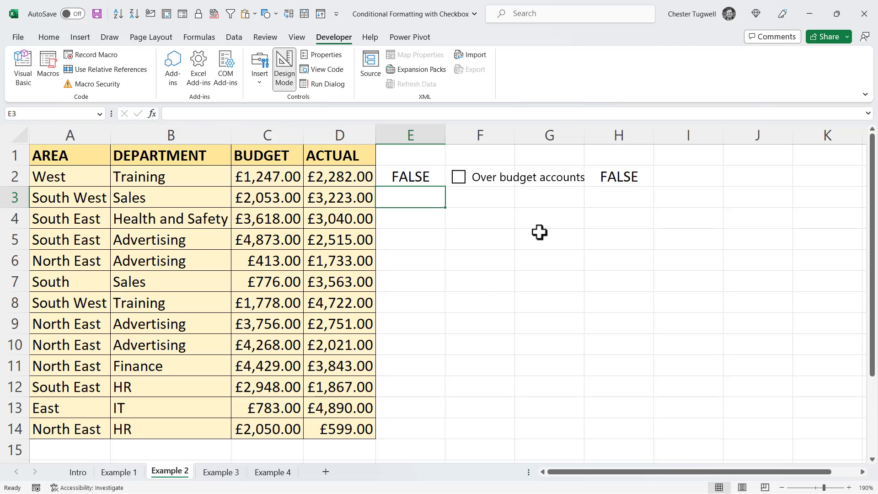
# Fill the E2 formula down to E14 and switch on the Over budget accounts check box
pyautogui.click(411, 177)
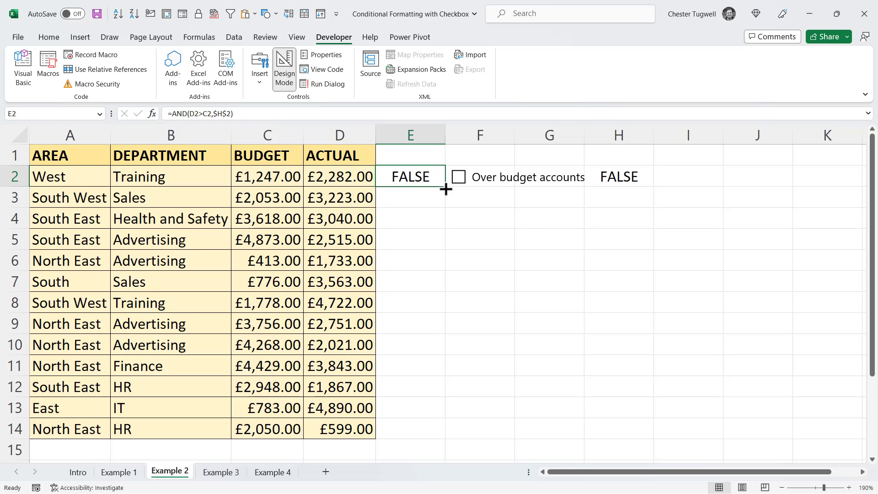
pyautogui.moveTo(446, 188); pyautogui.dragTo(429, 432)
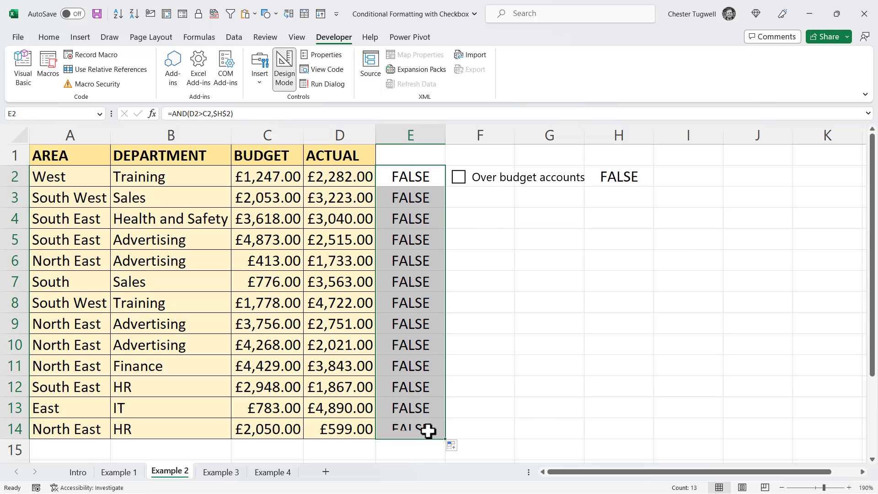
pyautogui.click(458, 180)
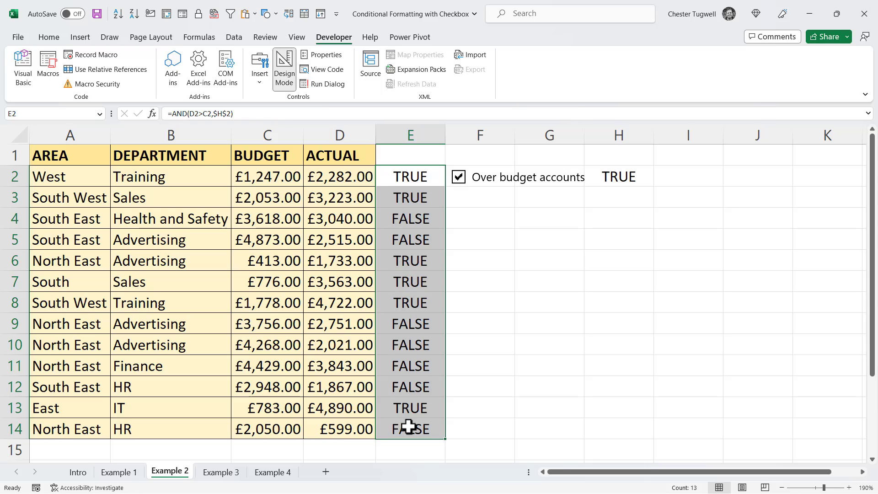
# Lock the column references in the E2 formula so that it reads =AND($D2>$C2,$H$2)
pyautogui.click(403, 174)
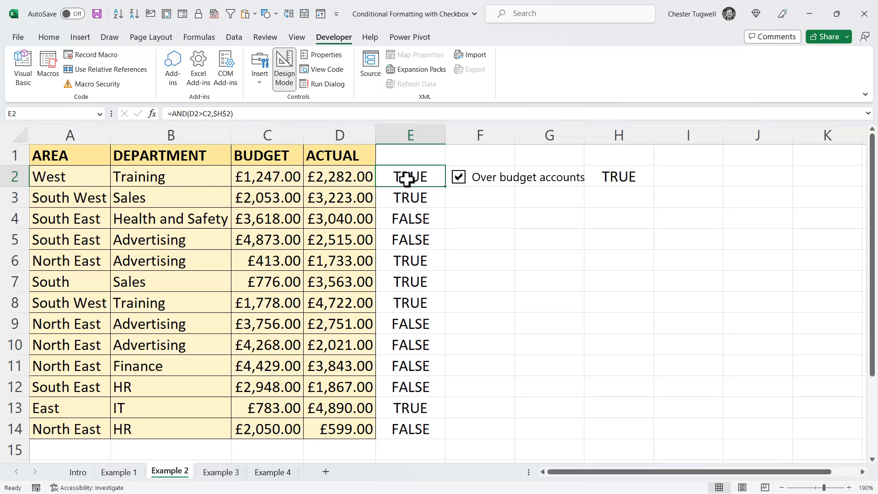
pyautogui.doubleClick(407, 180)
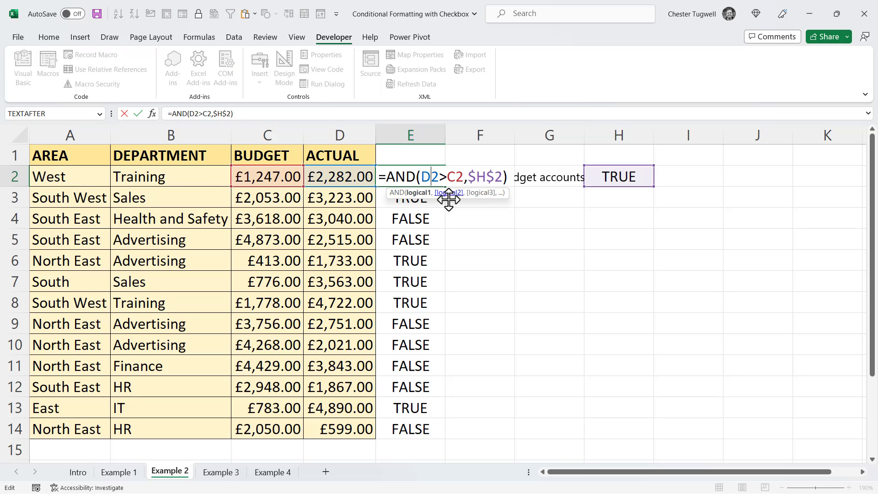
pyautogui.press('F4')
pyautogui.press('F4')
pyautogui.press('F4')
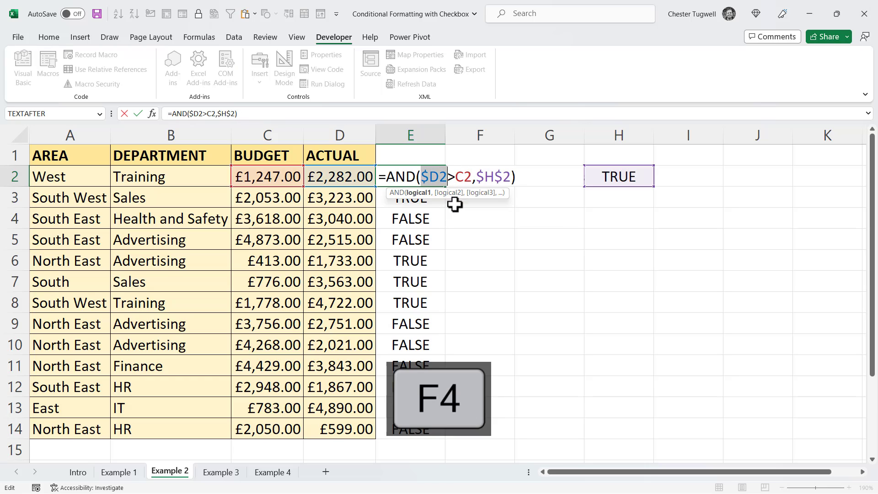
pyautogui.doubleClick(463, 177)
pyautogui.press('F4')
pyautogui.press('F4')
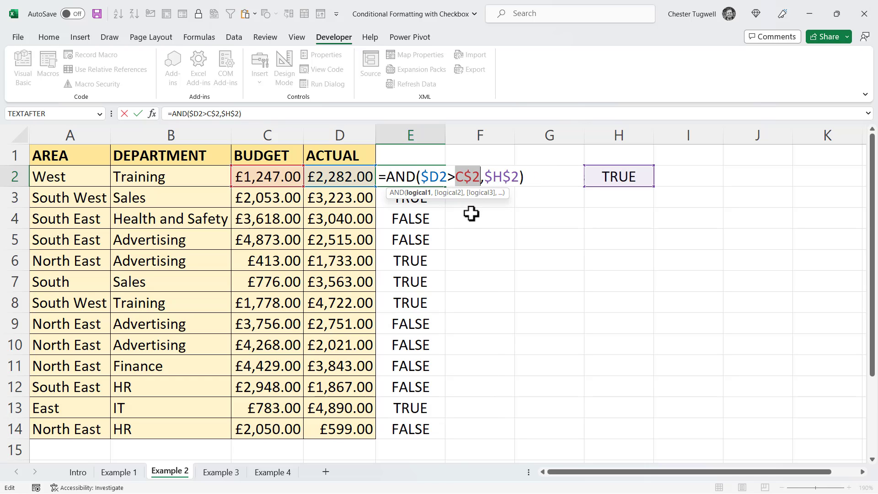
pyautogui.press('Return')
# Create a formula-based conditional formatting rule for A2:D14, reusing the E2 formula =AND($D2>$C2,$H$2)
pyautogui.click(417, 178)
pyautogui.doubleClick(393, 177)
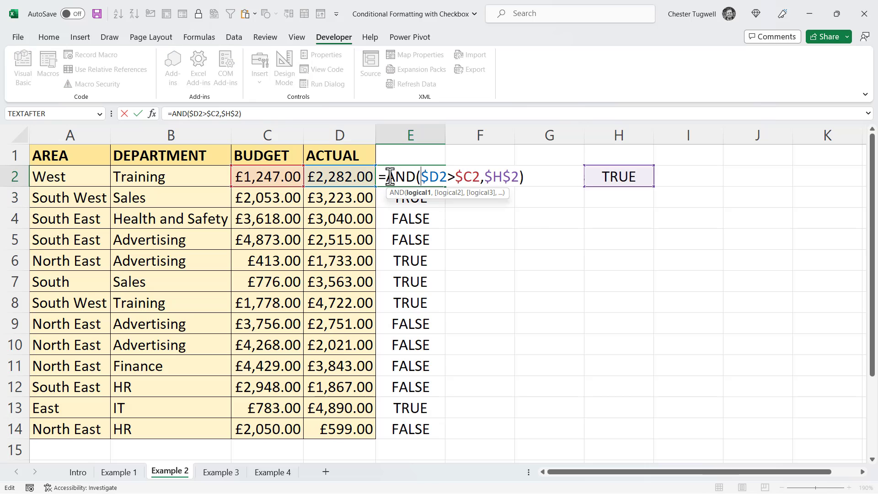
pyautogui.press('Escape')
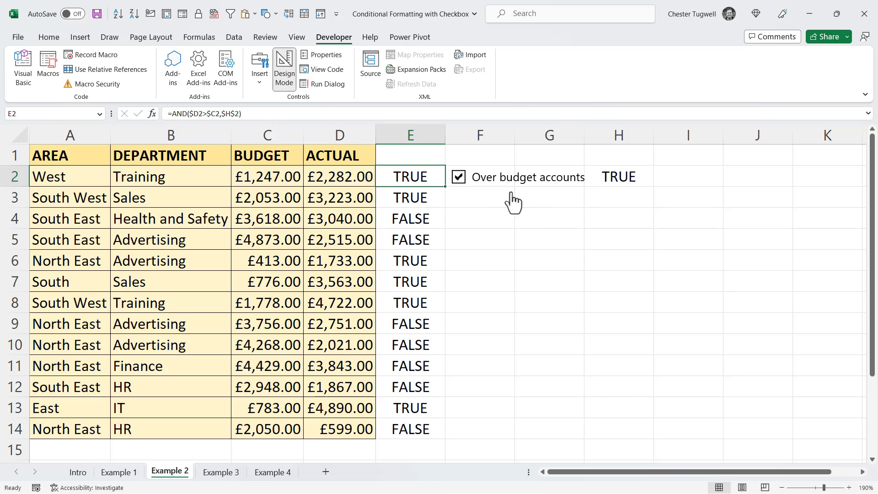
pyautogui.moveTo(54, 173); pyautogui.dragTo(331, 423)
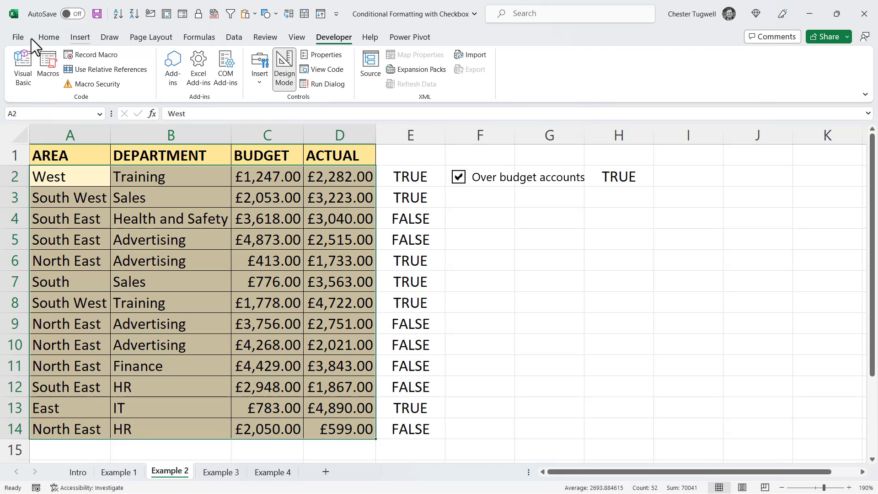
pyautogui.click(49, 37)
pyautogui.click(470, 73)
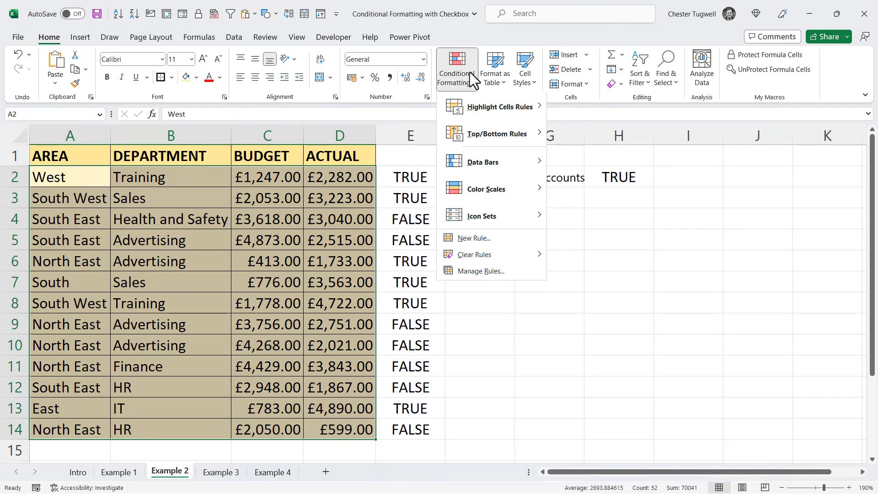
pyautogui.click(476, 238)
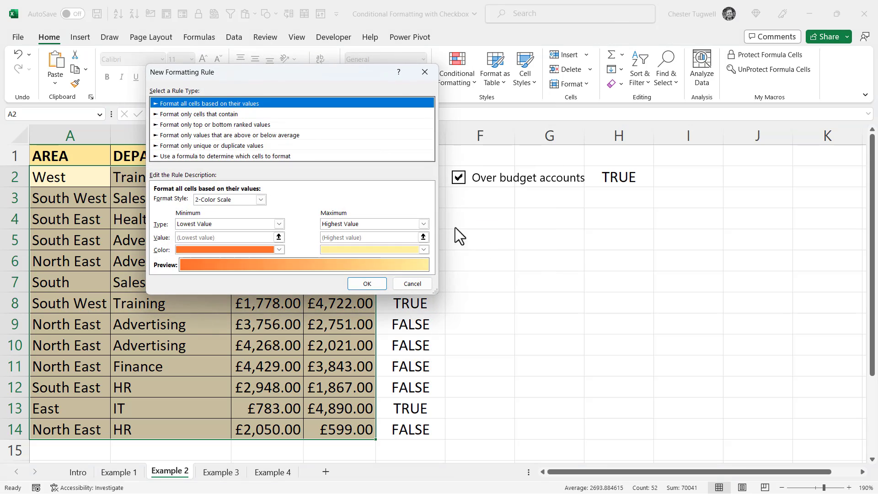
pyautogui.moveTo(301, 78); pyautogui.dragTo(637, 143)
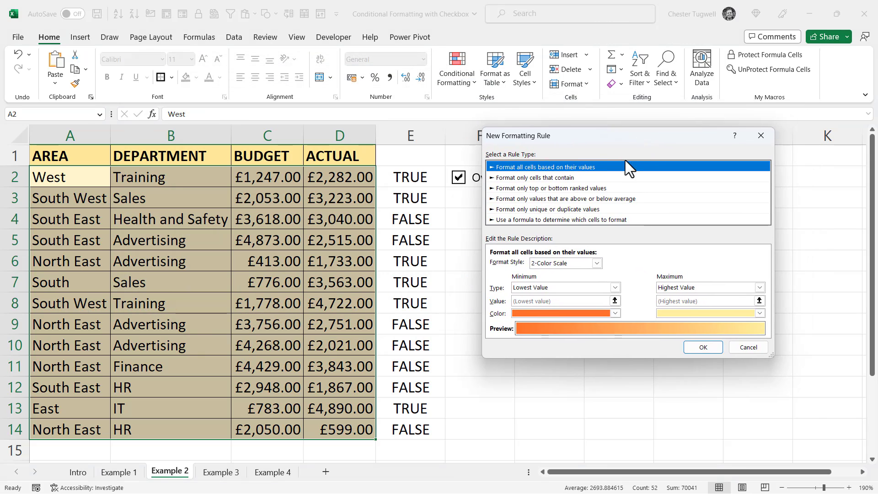
pyautogui.click(567, 221)
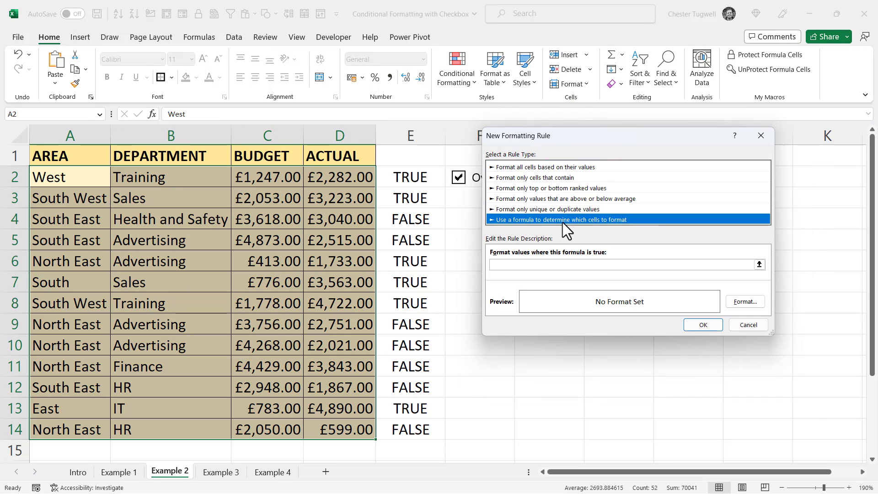
pyautogui.click(520, 265)
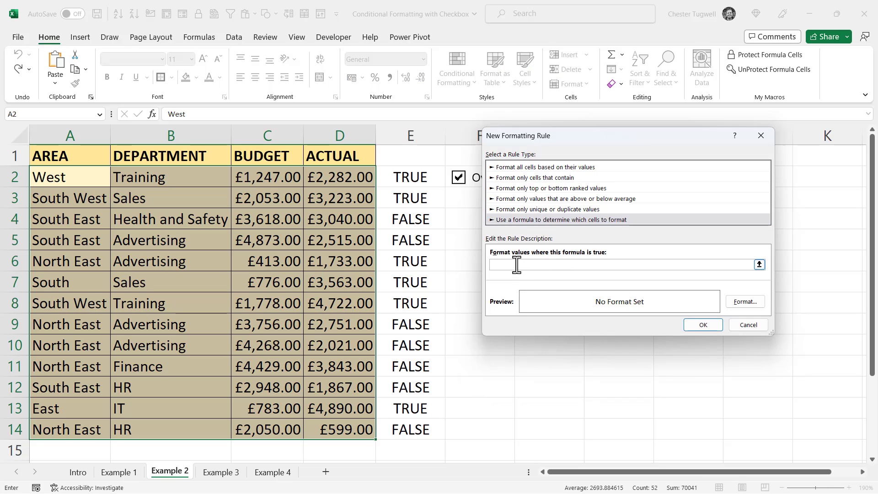
pyautogui.write('=AND($D2>$C2,$H$2)')
# Give the rule a red fill and white font, apply it, and test it by switching the Over budget accounts check box off and on
pyautogui.click(740, 302)
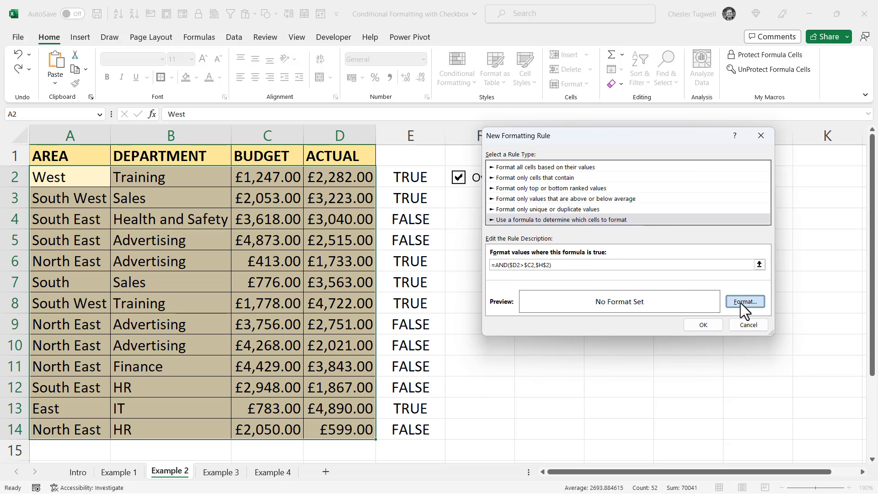
pyautogui.click(273, 35)
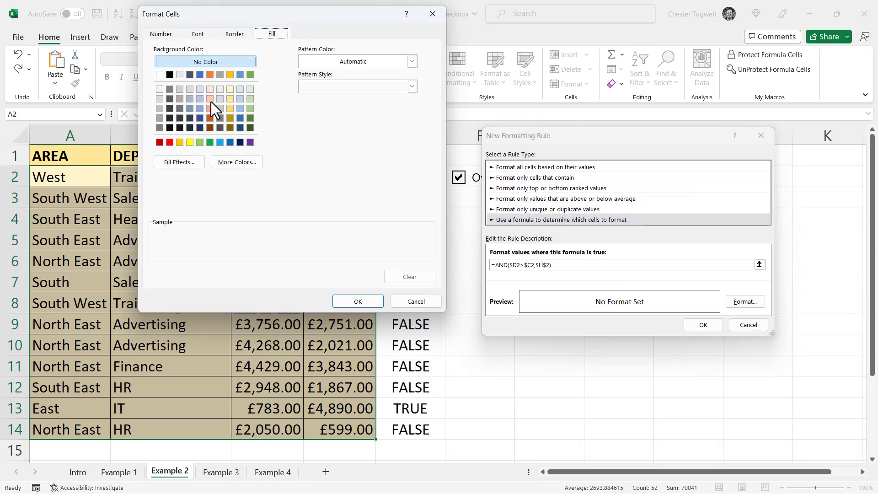
pyautogui.click(169, 142)
pyautogui.click(201, 34)
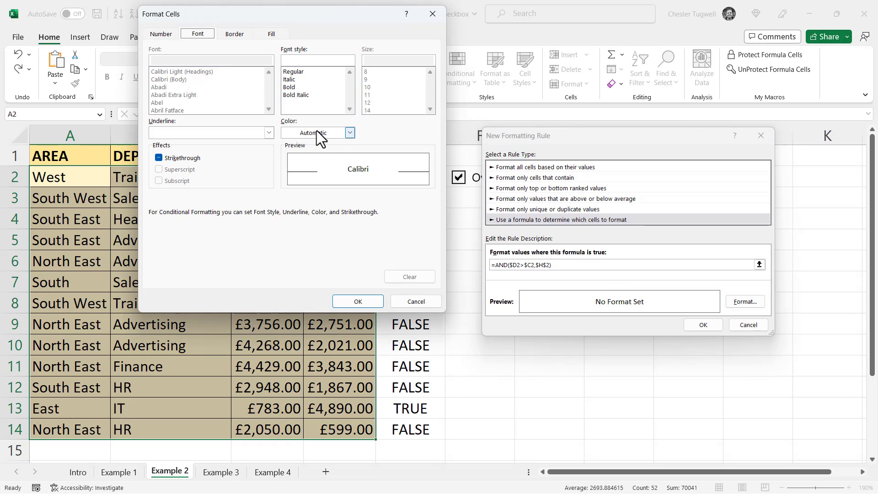
pyautogui.click(350, 132)
pyautogui.click(288, 178)
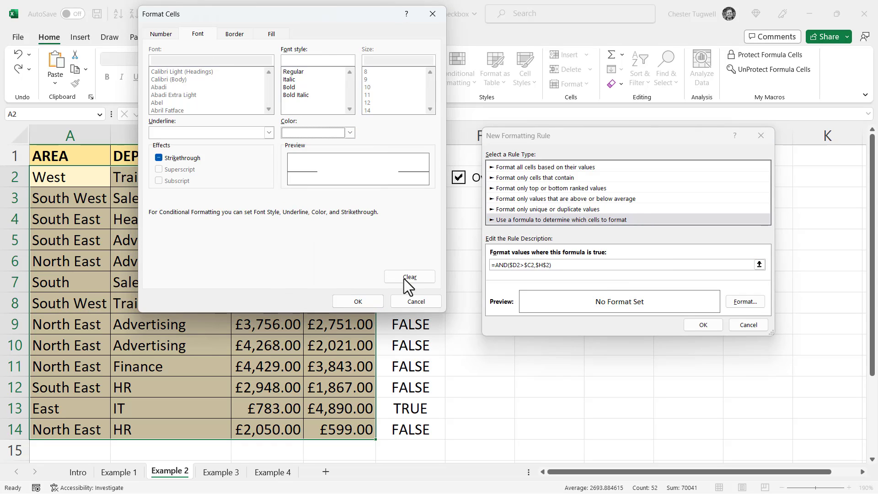
pyautogui.click(364, 298)
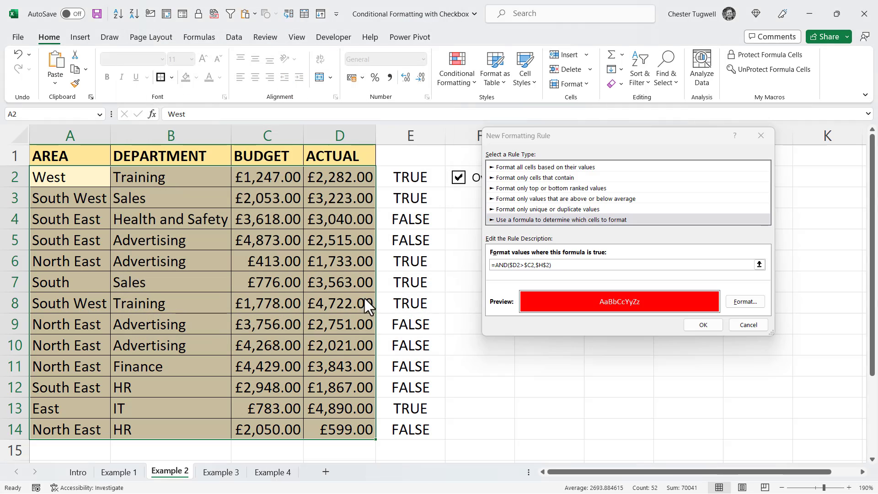
pyautogui.click(704, 325)
pyautogui.click(459, 178)
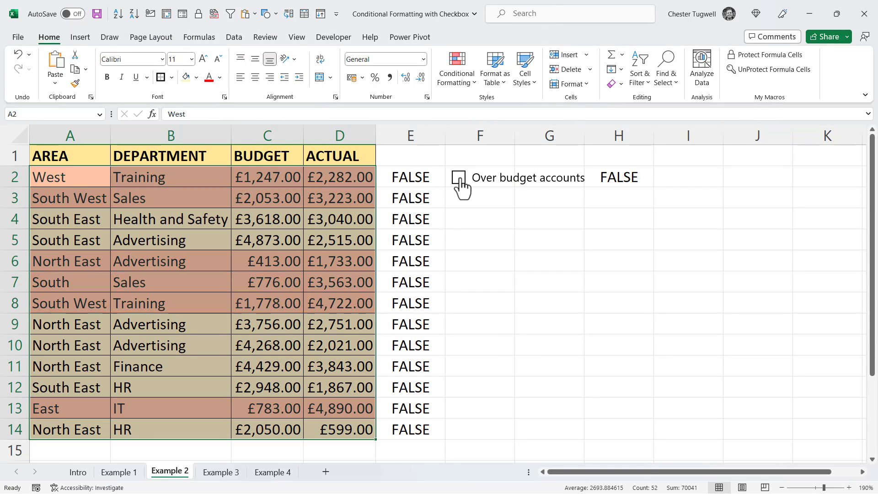
pyautogui.click(459, 178)
# Delete the helper column E containing the TRUE/FALSE test formulas
pyautogui.click(409, 136)
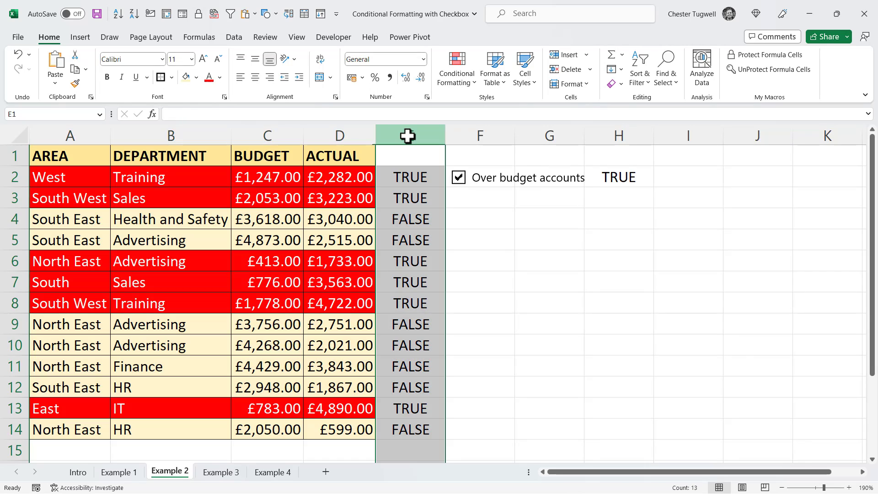
pyautogui.rightClick(408, 136)
pyautogui.click(448, 268)
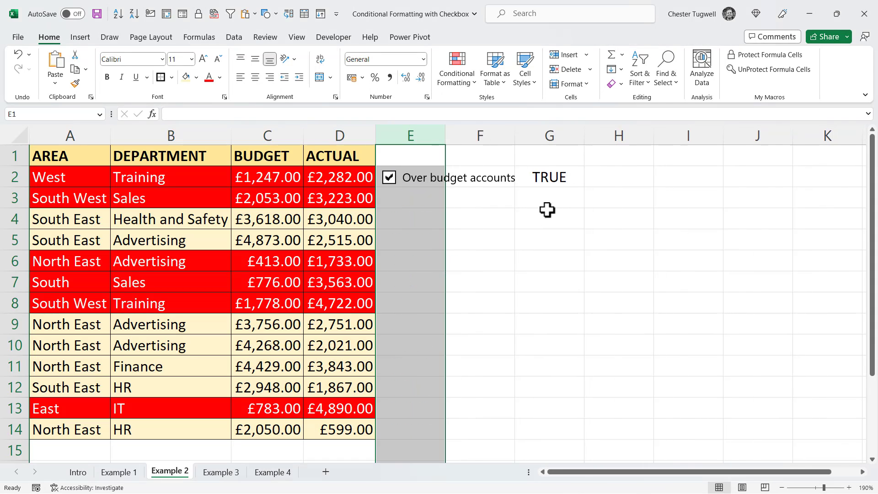
# Hide the check box link value in G2 with the custom number format ;;;
pyautogui.click(550, 179)
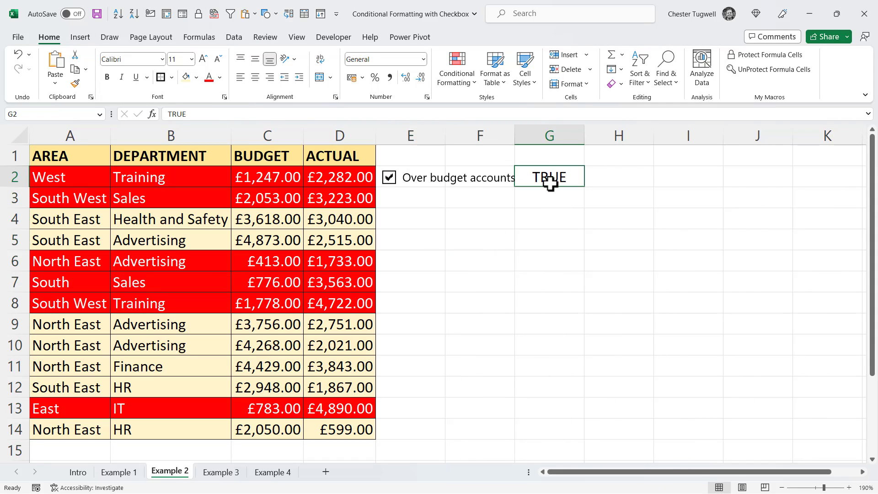
pyautogui.hotkey('ctrl', '1')
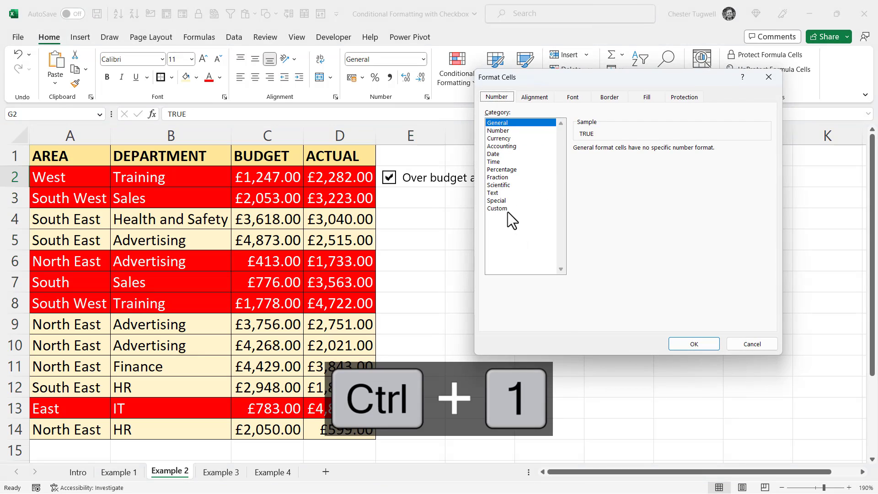
pyautogui.click(506, 208)
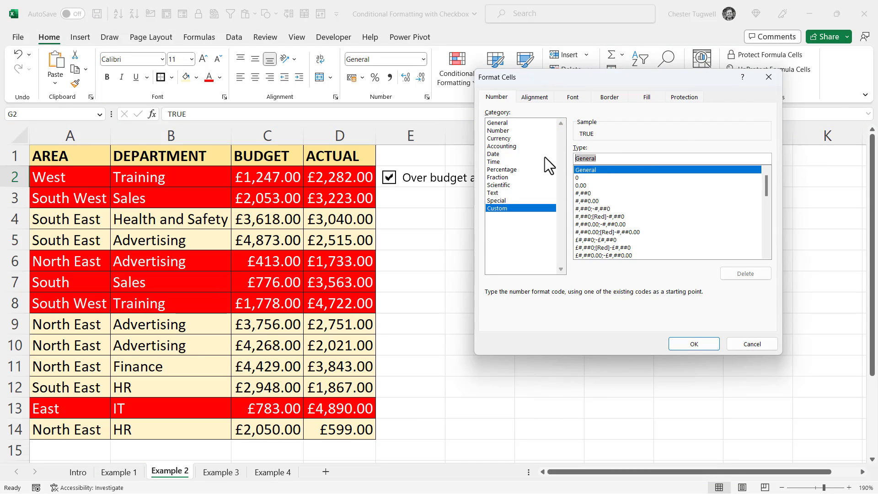
pyautogui.write(';;;')
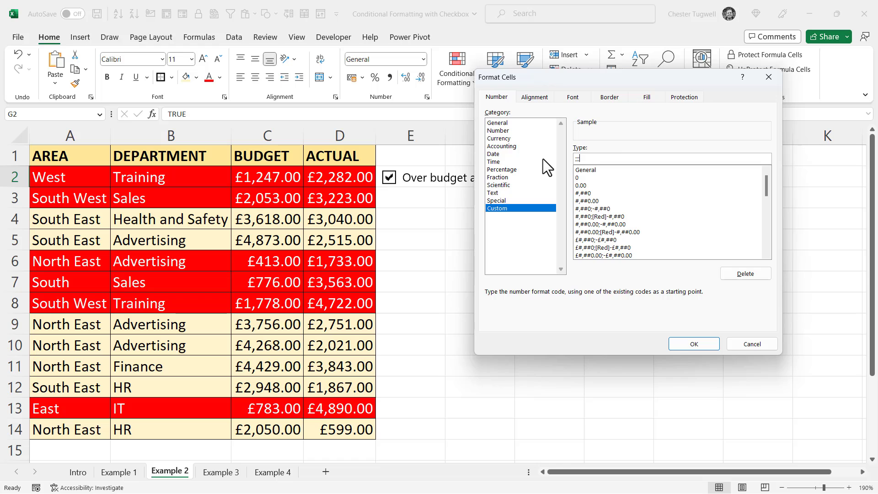
pyautogui.click(709, 345)
pyautogui.click(535, 339)
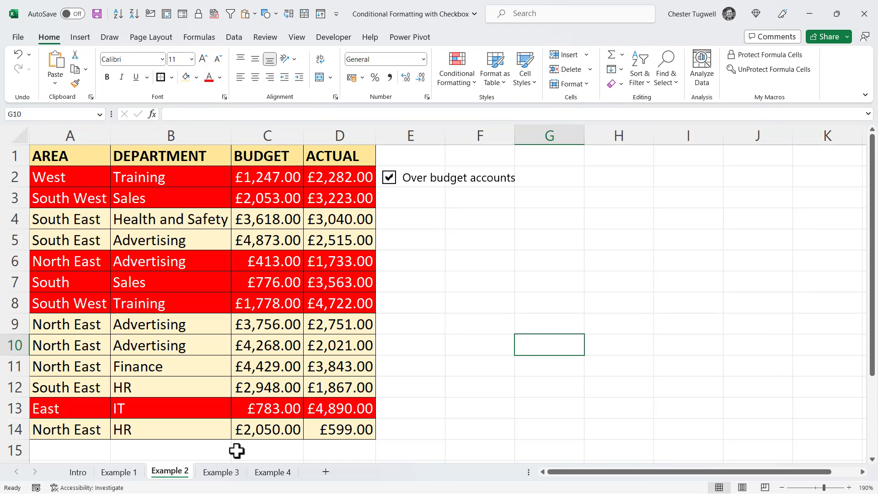
# On the Example 3 sheet, insert a form-control check box across G2:H2 and label it New customers
pyautogui.click(227, 474)
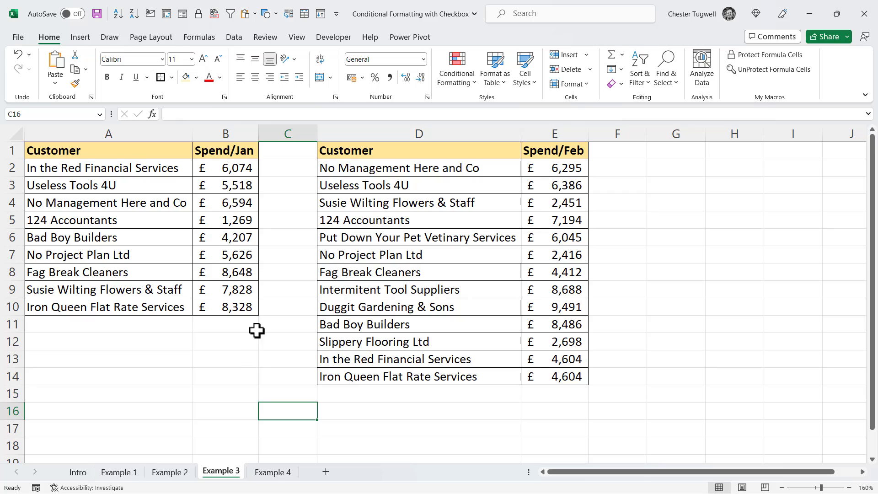
pyautogui.click(341, 37)
pyautogui.click(257, 74)
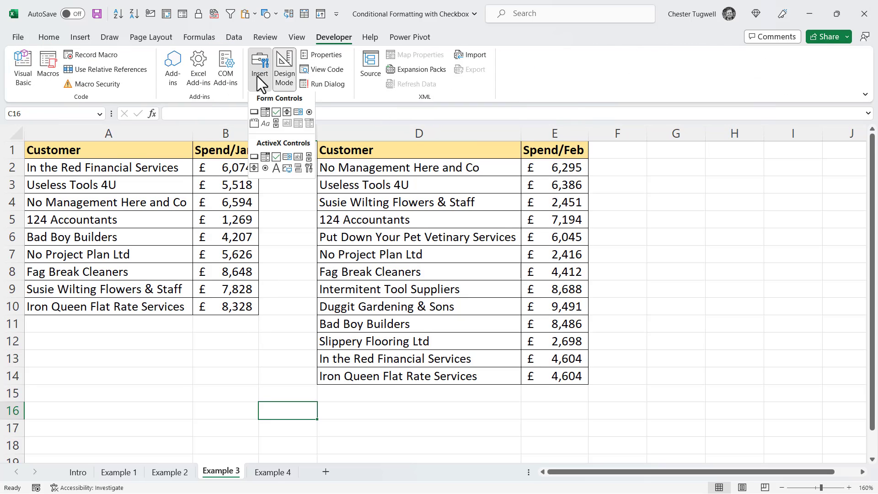
pyautogui.click(276, 115)
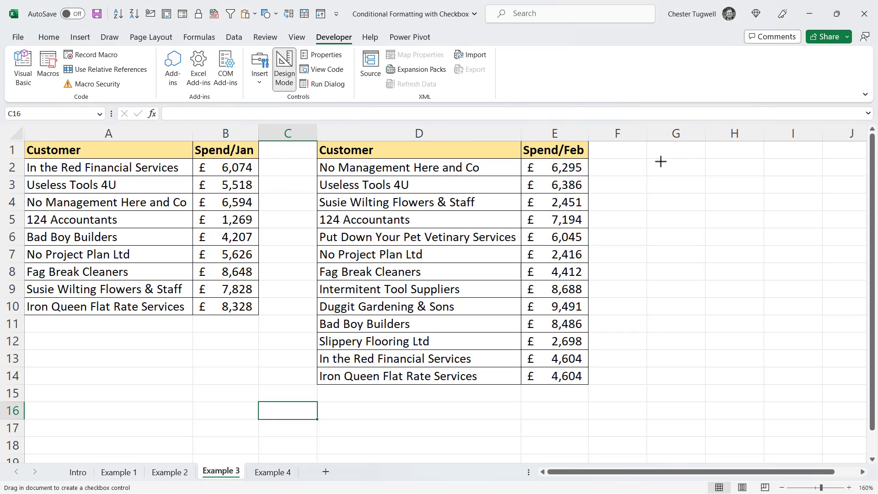
pyautogui.moveTo(660, 161); pyautogui.dragTo(777, 183)
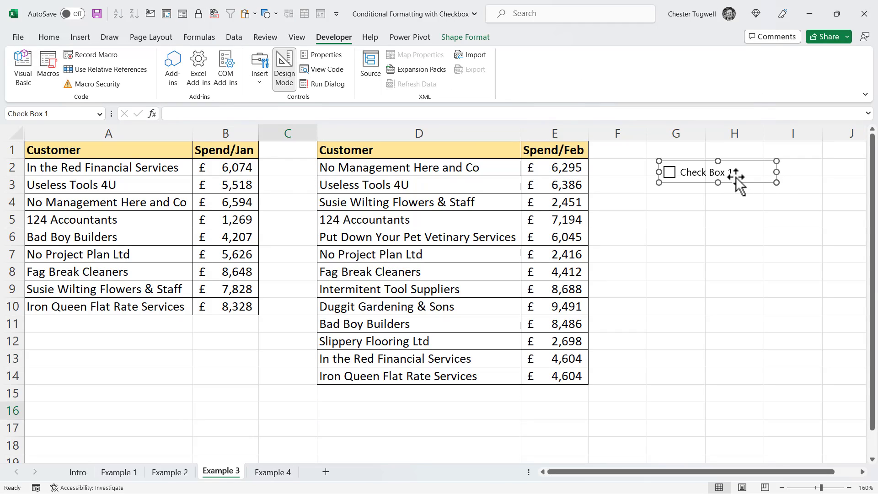
pyautogui.click(685, 174)
pyautogui.press('Delete')
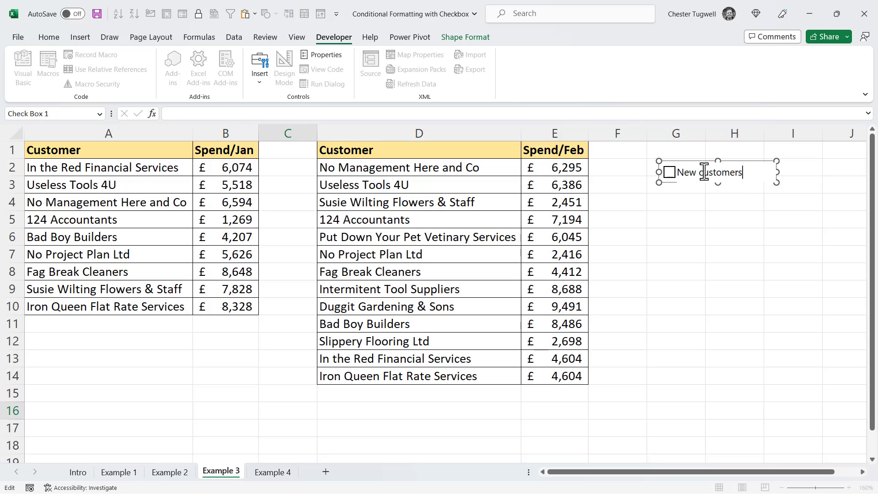
pyautogui.click(726, 221)
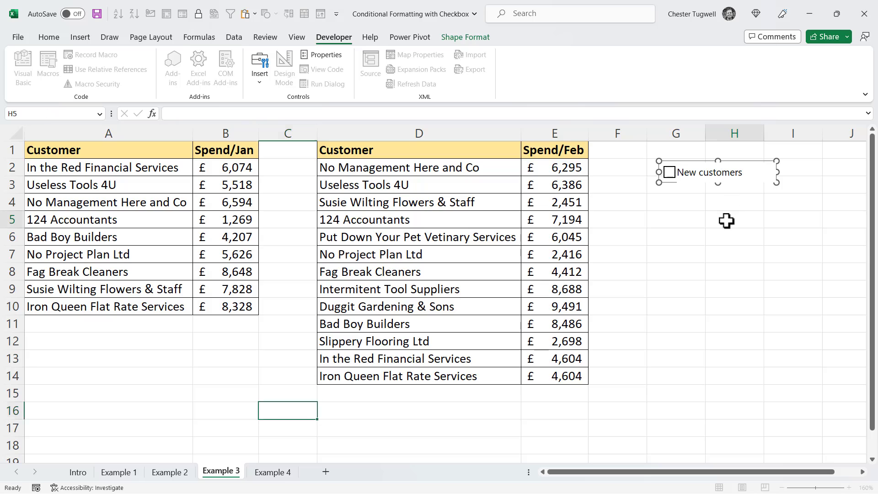
# Link the New customers check box to cell I2
pyautogui.rightClick(686, 173)
pyautogui.click(713, 300)
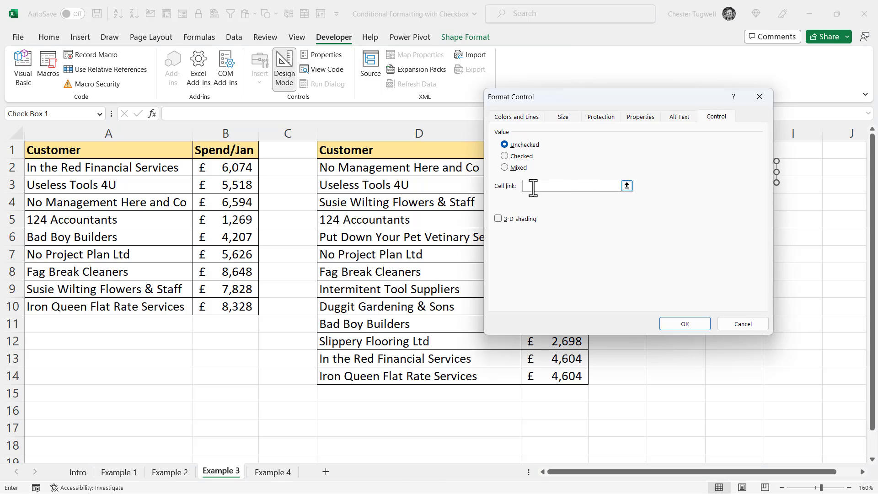
pyautogui.moveTo(596, 98); pyautogui.dragTo(418, 123)
pyautogui.click(800, 170)
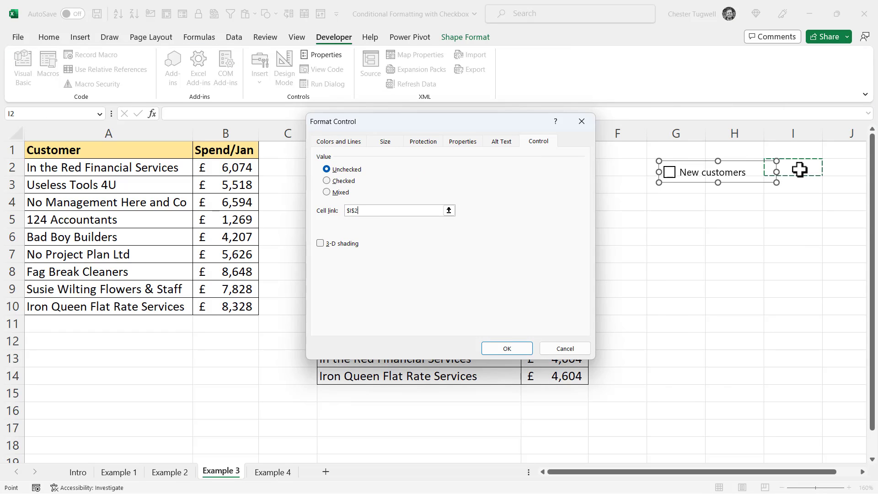
pyautogui.click(511, 349)
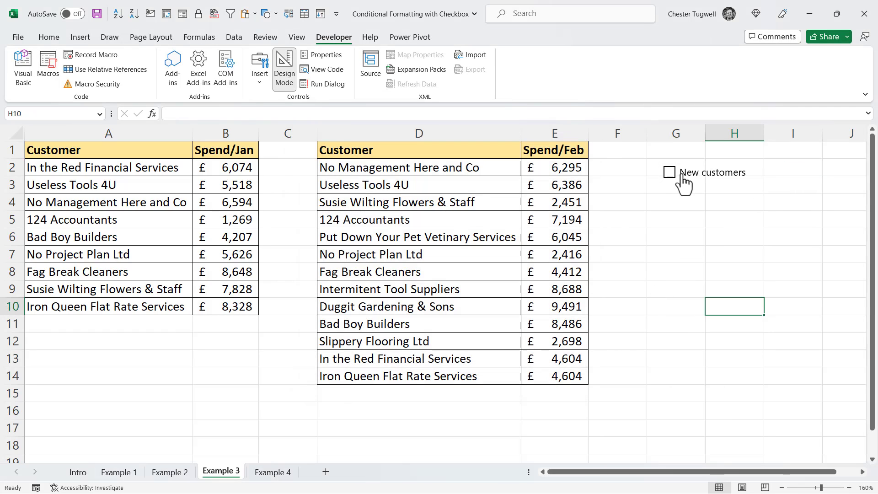
# Move the New customers check box slightly up and left so it lines up with row 2 in column G
pyautogui.rightClick(684, 171)
pyautogui.click(685, 163)
pyautogui.moveTo(686, 163)
pyautogui.mouseDown()
pyautogui.moveTo(657, 159)
pyautogui.moveTo(673, 158)
pyautogui.mouseUp()
pyautogui.click(669, 202)
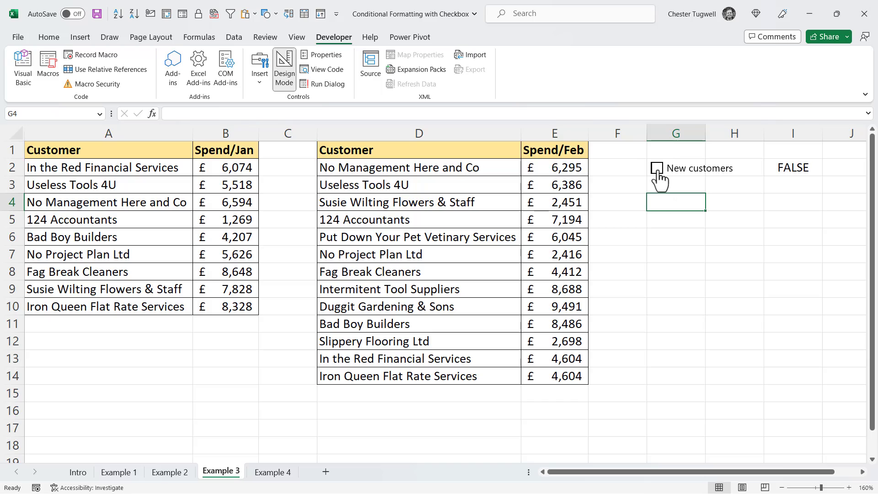
# Enter =VLOOKUP(D2,$A$2:$A$10,1,0) in F2 and fill it down to F14
pyautogui.click(603, 169)
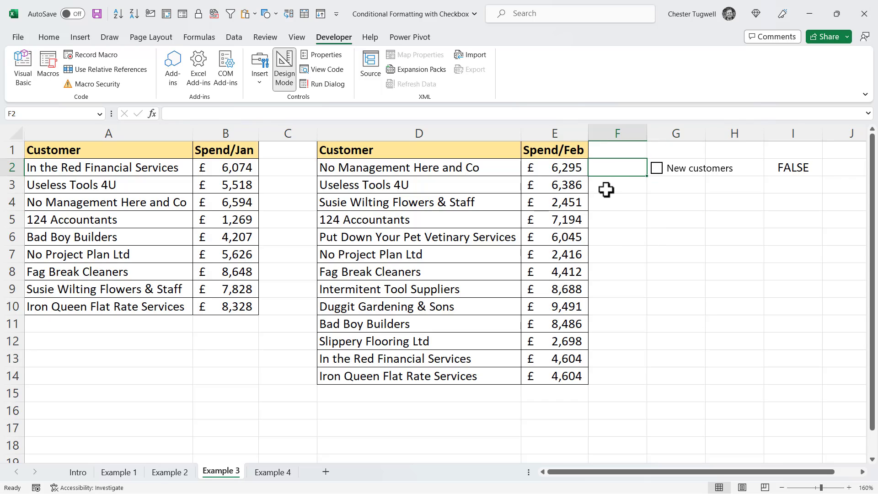
pyautogui.write('=vl')
pyautogui.press('Tab')
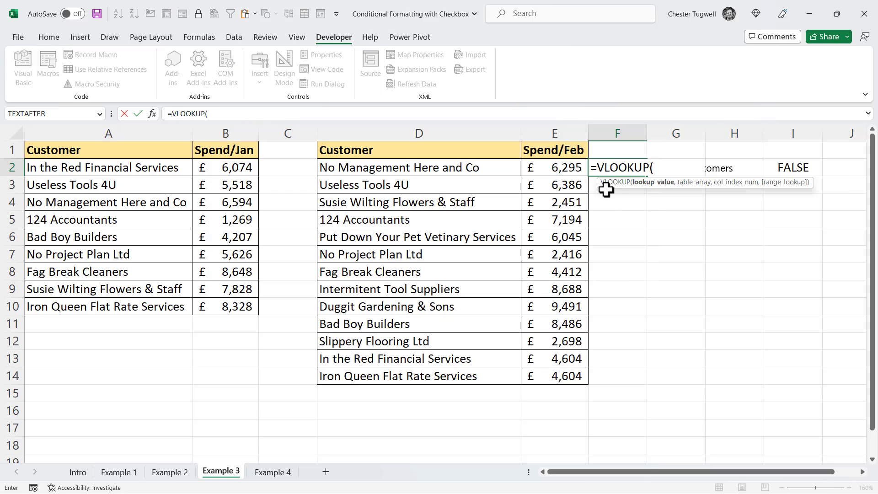
pyautogui.click(404, 168)
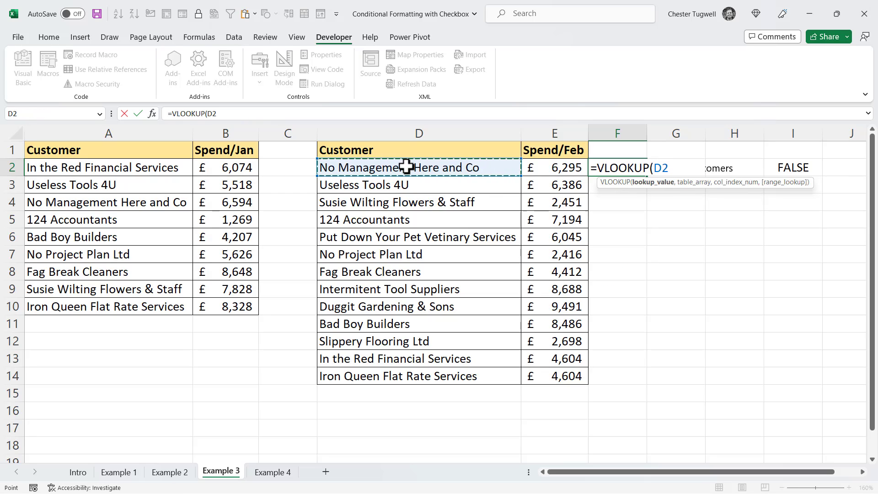
pyautogui.write(',')
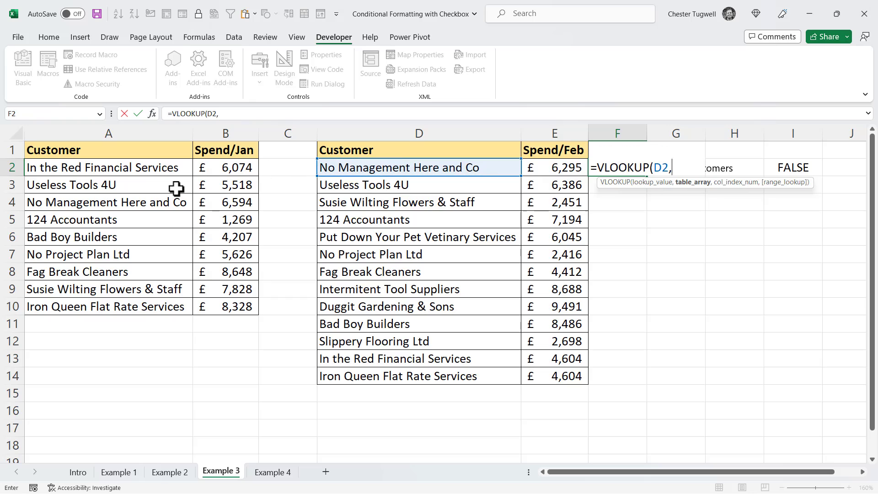
pyautogui.moveTo(147, 169); pyautogui.dragTo(137, 307)
pyautogui.press('F4')
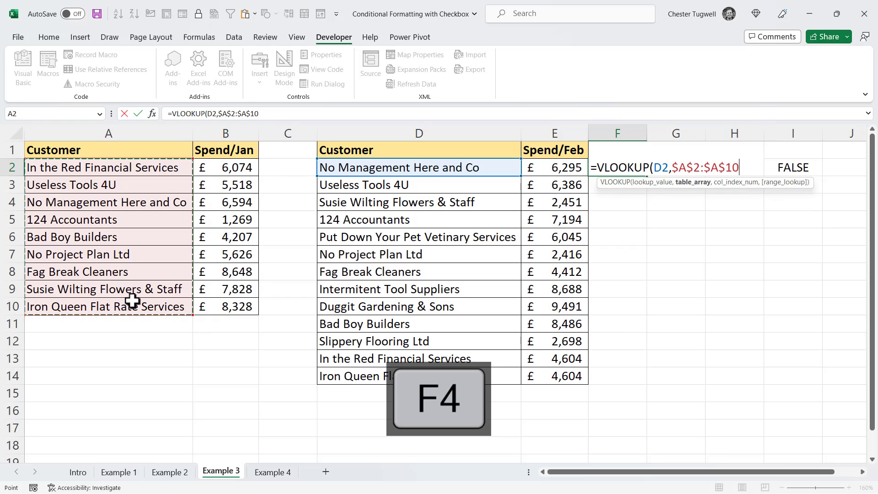
pyautogui.write(',')
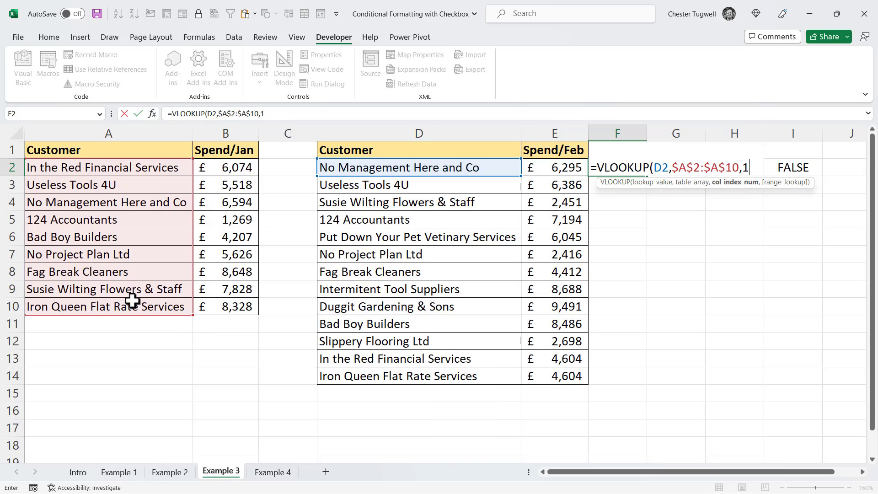
pyautogui.write('1,0')
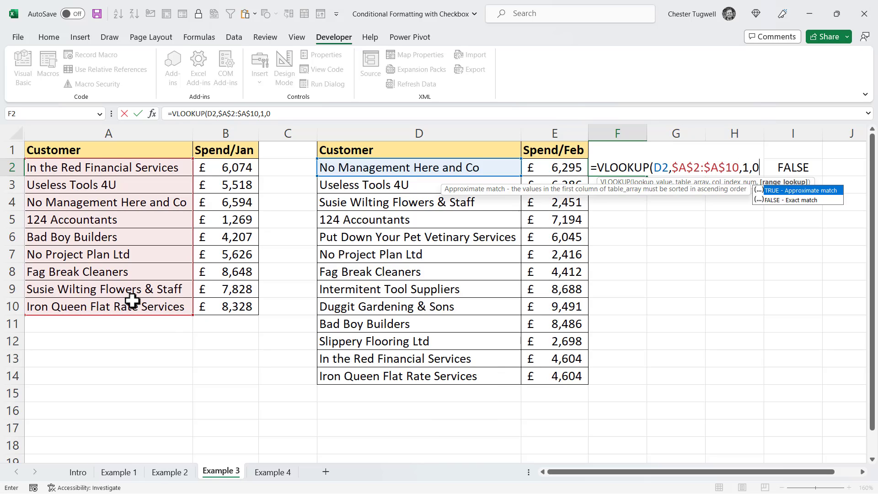
pyautogui.write(')')
pyautogui.press('Return')
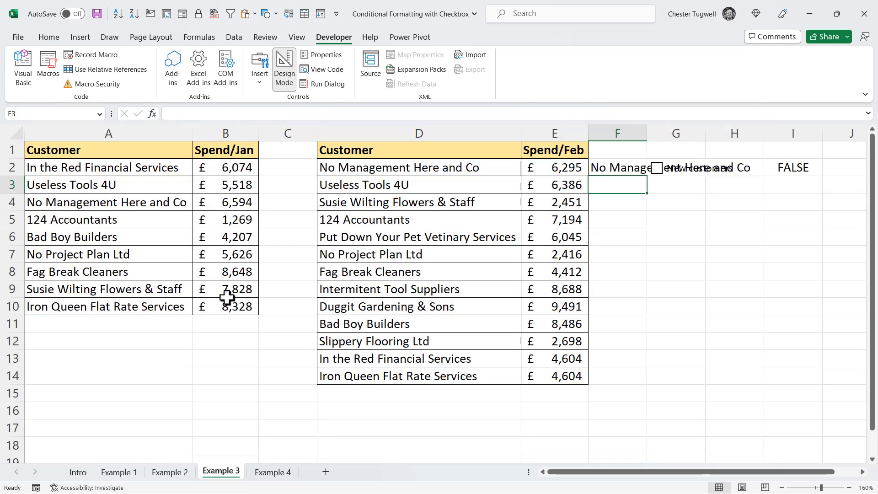
pyautogui.click(618, 169)
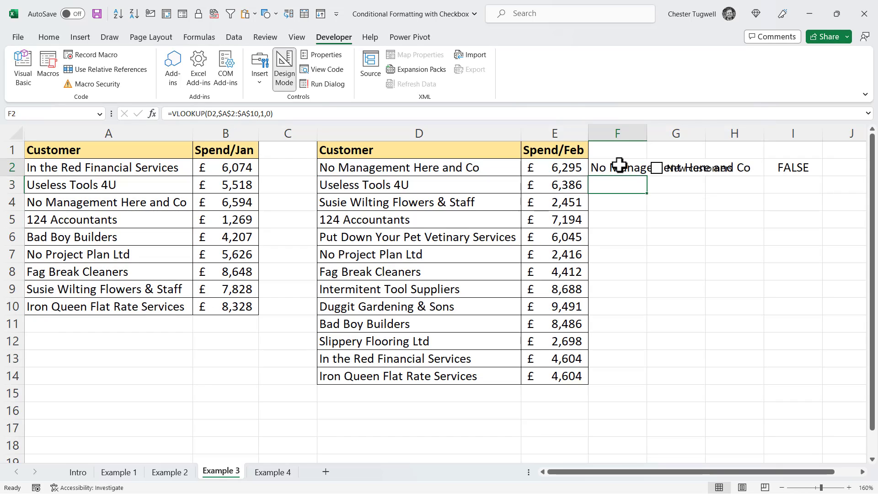
pyautogui.doubleClick(648, 180)
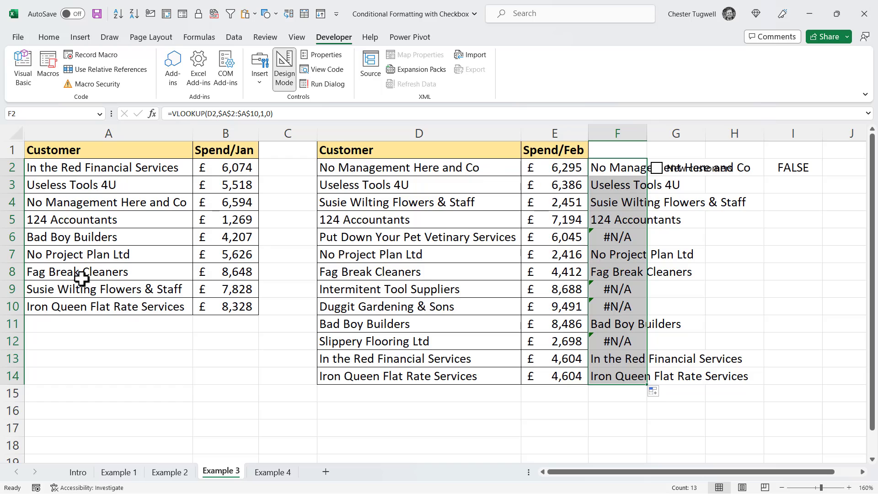
# Wrap the VLOOKUP in F2 in an ISNA function and fill the revised formula down to F14
pyautogui.doubleClick(614, 168)
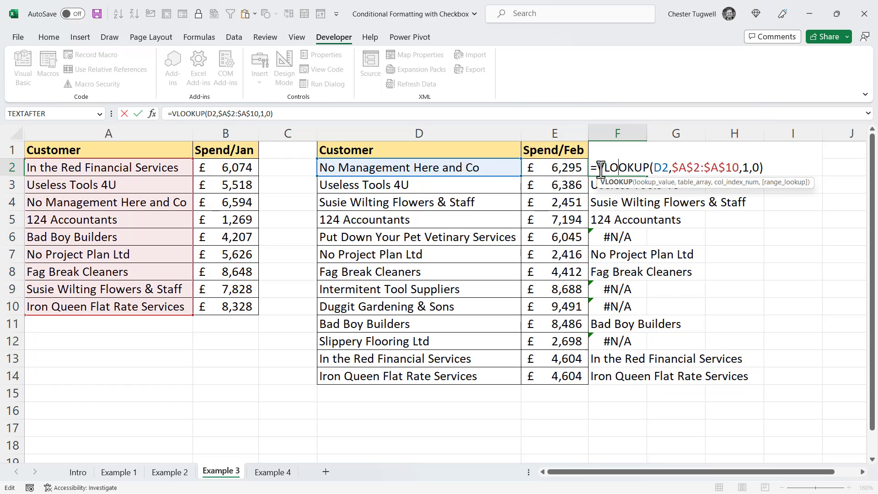
pyautogui.write('ISNA')
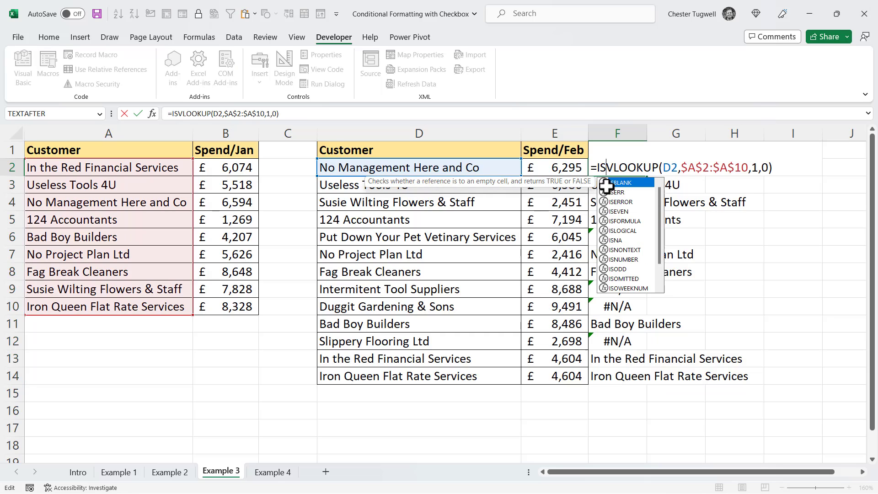
pyautogui.write('(')
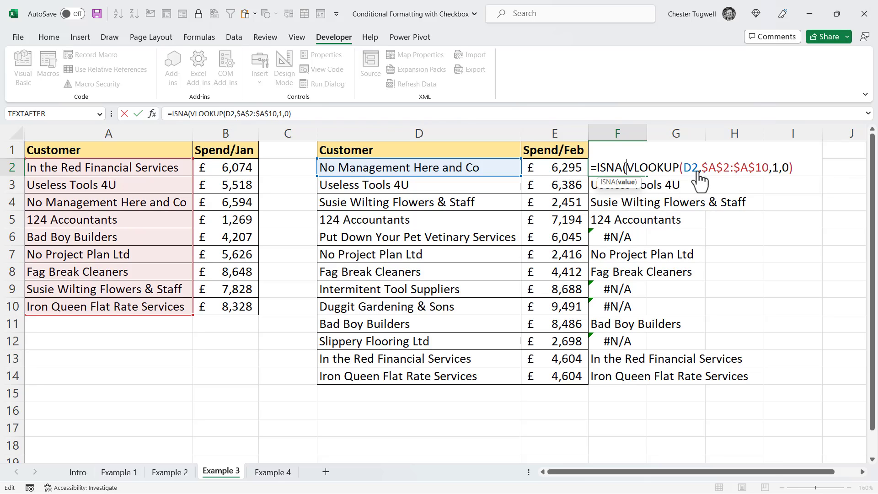
pyautogui.click(806, 166)
pyautogui.write(')')
pyautogui.press('Return')
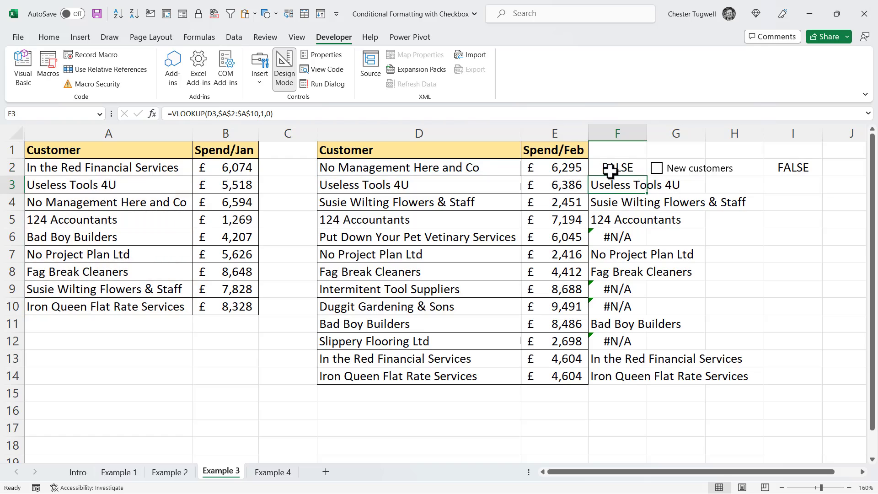
pyautogui.click(625, 168)
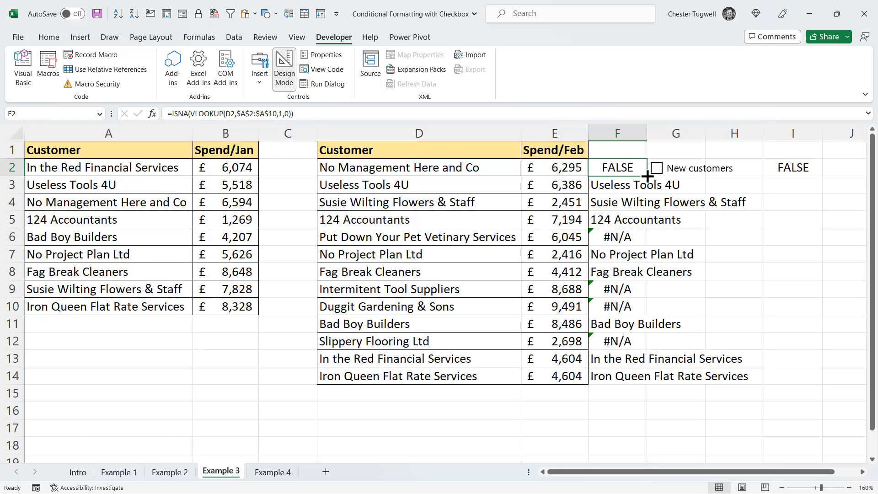
pyautogui.doubleClick(648, 176)
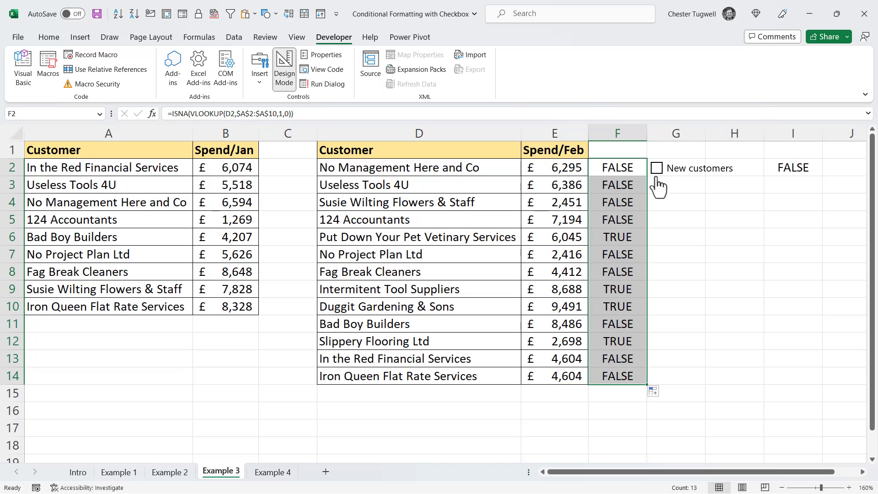
# Wrap the ISNA formula in F2 in an AND function with the absolute reference $I$2 as its second condition
pyautogui.doubleClick(611, 168)
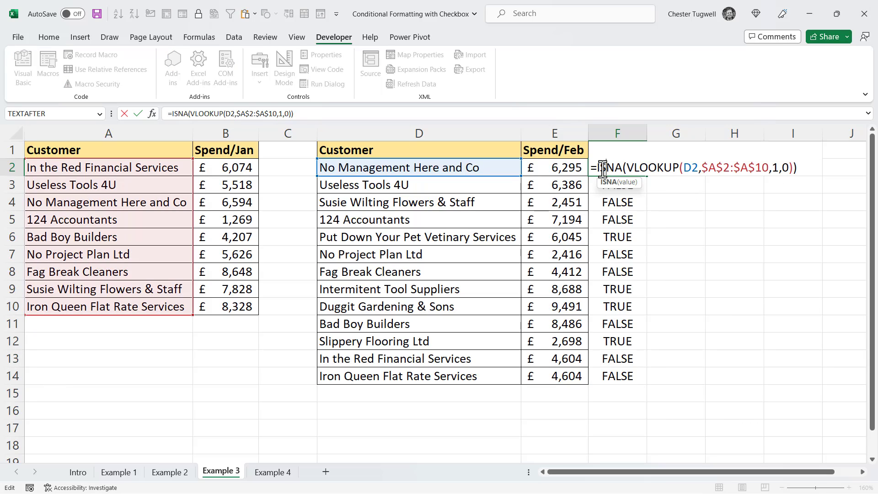
pyautogui.click(598, 169)
pyautogui.write('AND(')
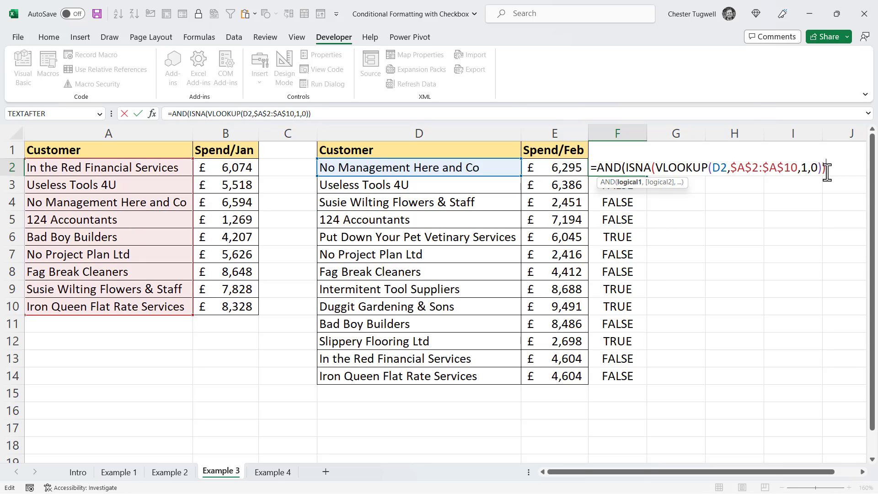
pyautogui.write(',I2')
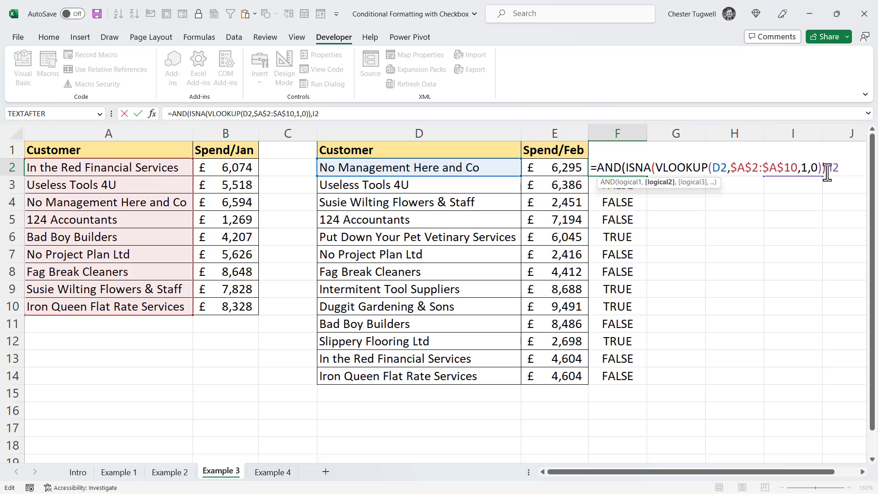
pyautogui.press('F4')
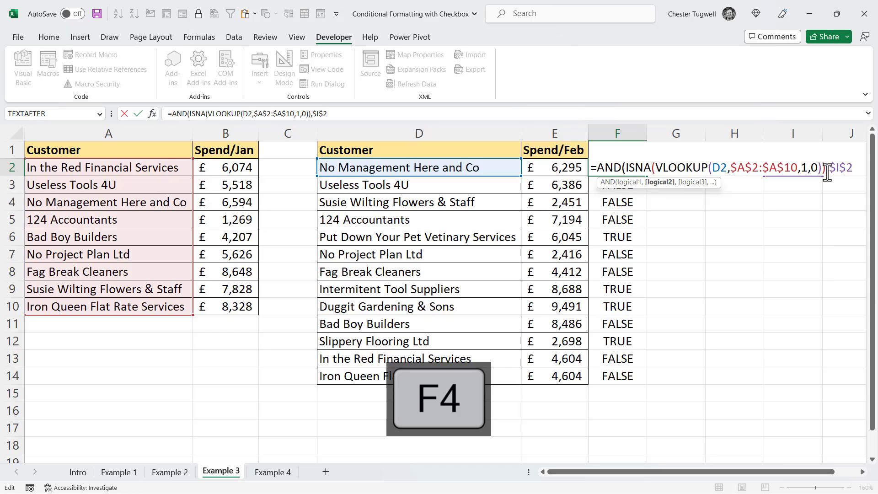
pyautogui.write(')')
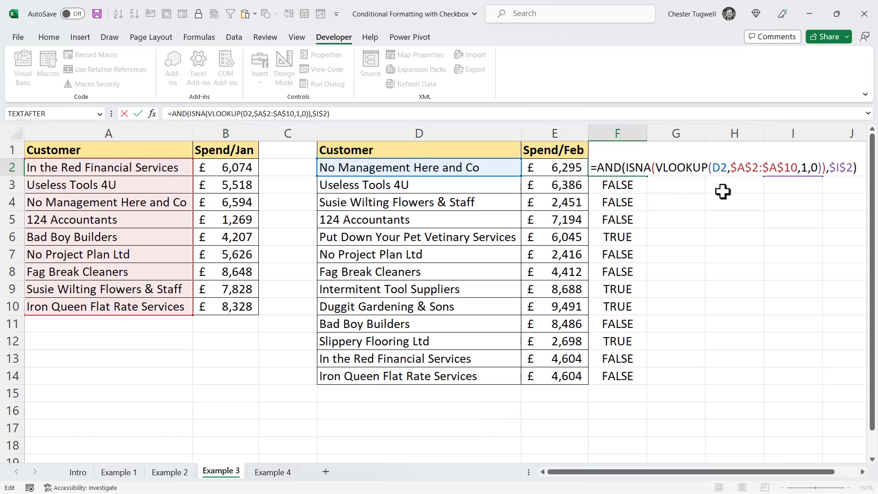
# Change the lookup reference in the F2 formula to the column-absolute $D2 and commit the formula
pyautogui.click(720, 168)
pyautogui.press('F4')
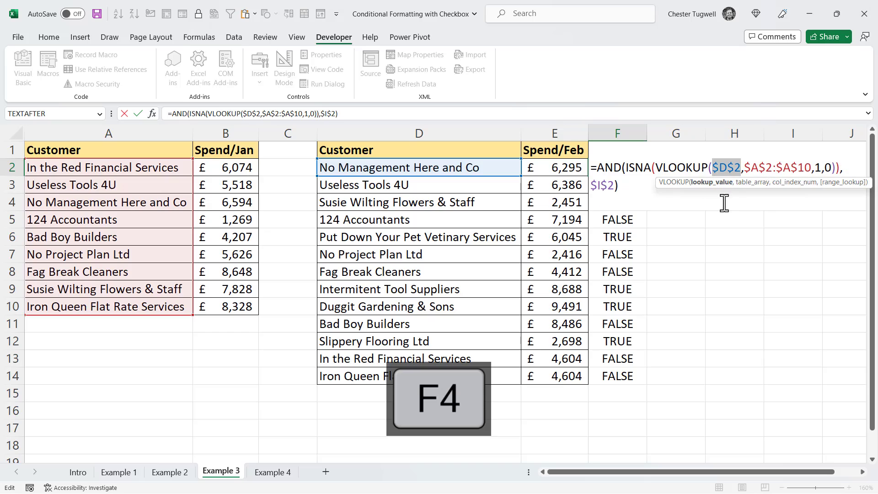
pyautogui.press('F4')
pyautogui.press('F4')
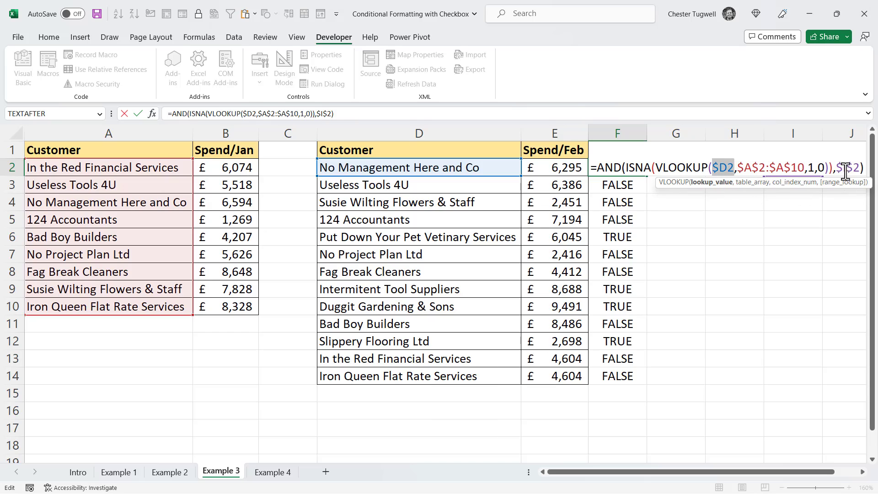
pyautogui.click(866, 167)
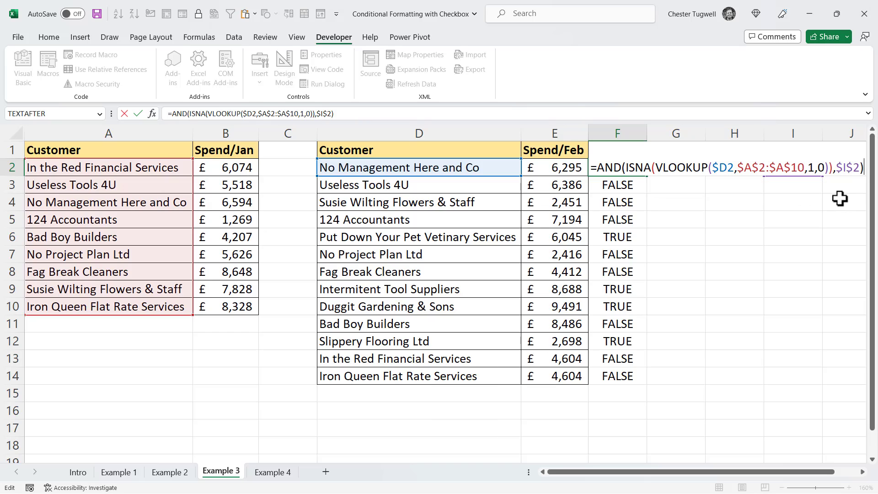
pyautogui.press('Return')
# Copy the full text of the AND formula from cell F2 and leave the cell unchanged
pyautogui.click(630, 166)
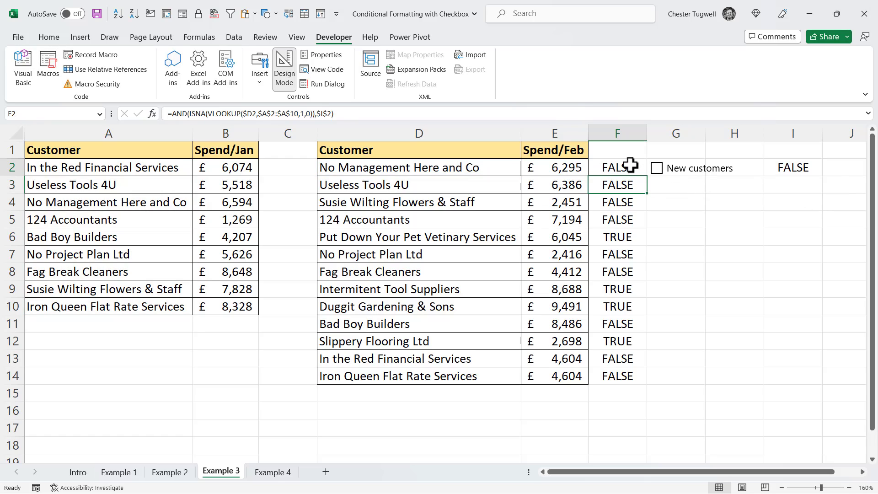
pyautogui.doubleClick(627, 167)
pyautogui.moveTo(591, 168); pyautogui.dragTo(864, 167)
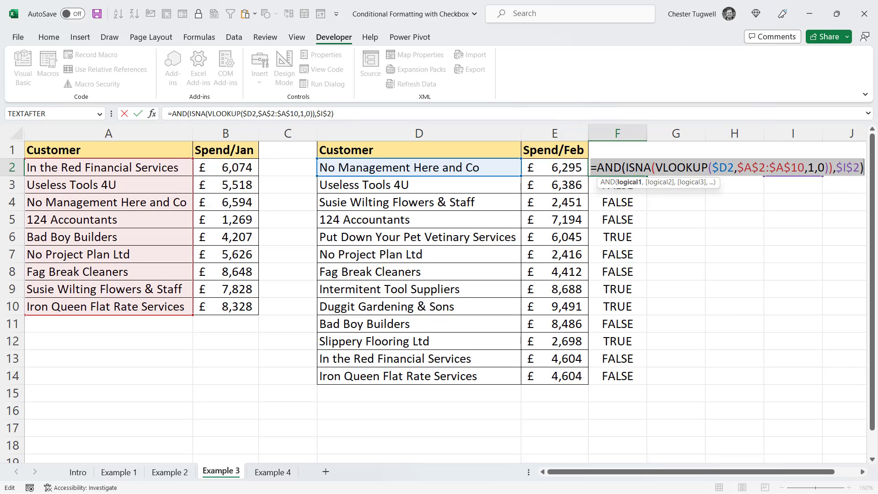
pyautogui.press('Return')
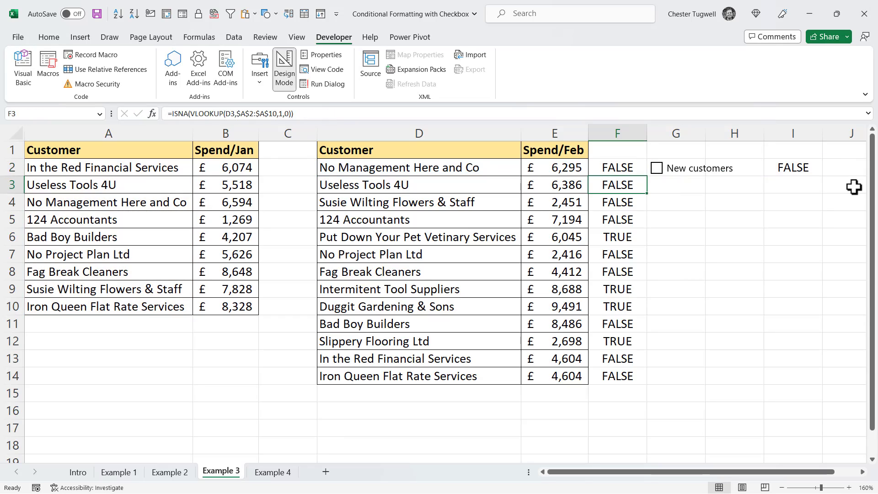
# Start a formula-based conditional formatting rule for D2:E14 using =AND(ISNA(VLOOKUP($D2,$A$2:$A$10,1,0)),$I$2)
pyautogui.moveTo(441, 169); pyautogui.dragTo(550, 371)
pyautogui.click(49, 37)
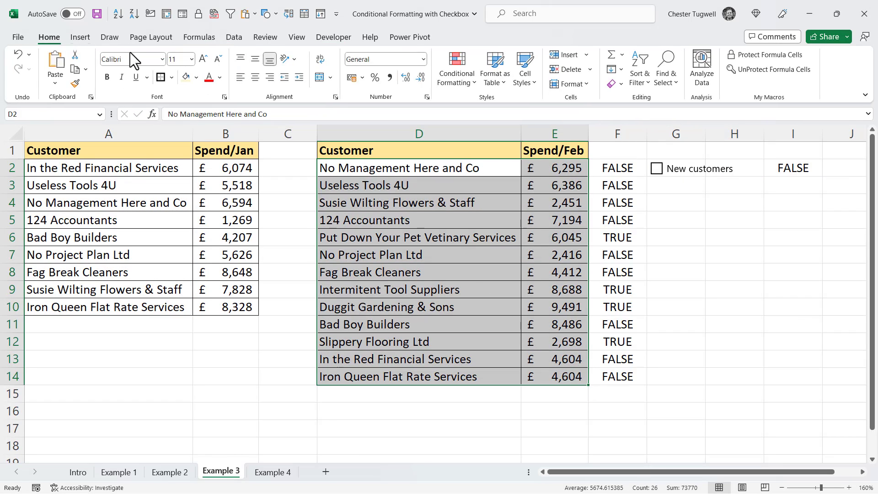
pyautogui.click(456, 76)
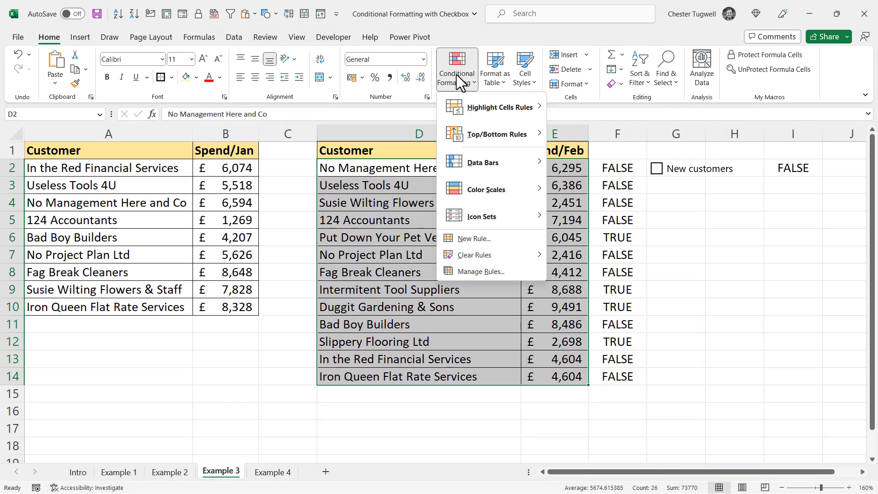
pyautogui.click(488, 238)
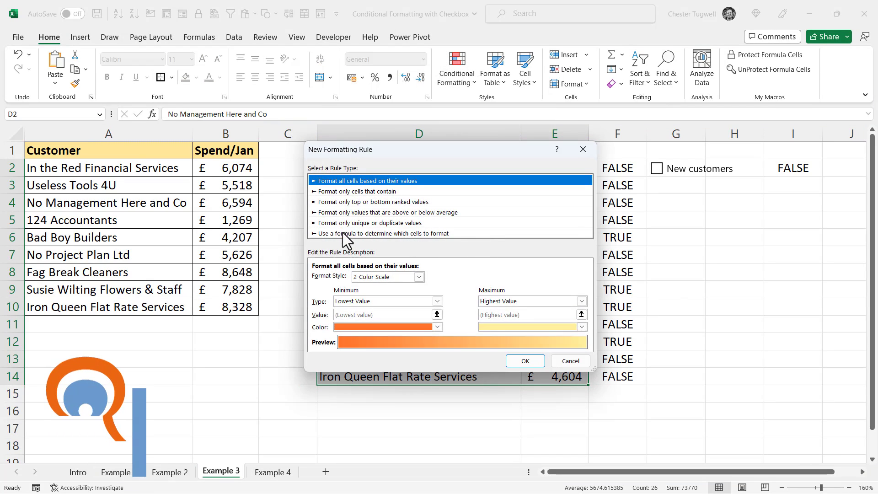
pyautogui.click(344, 234)
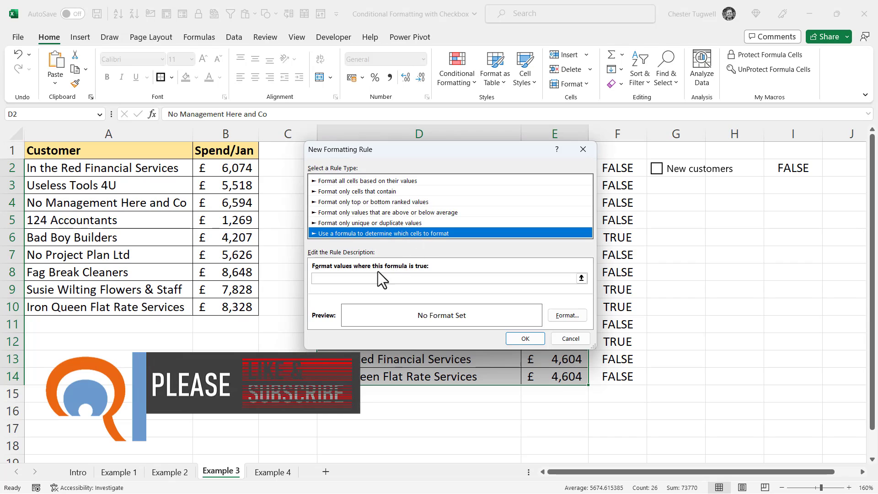
pyautogui.click(366, 278)
pyautogui.write('=AND(ISNA(VLOOKUP($D2,$A$2:$A$10,1,0)),$I$2)')
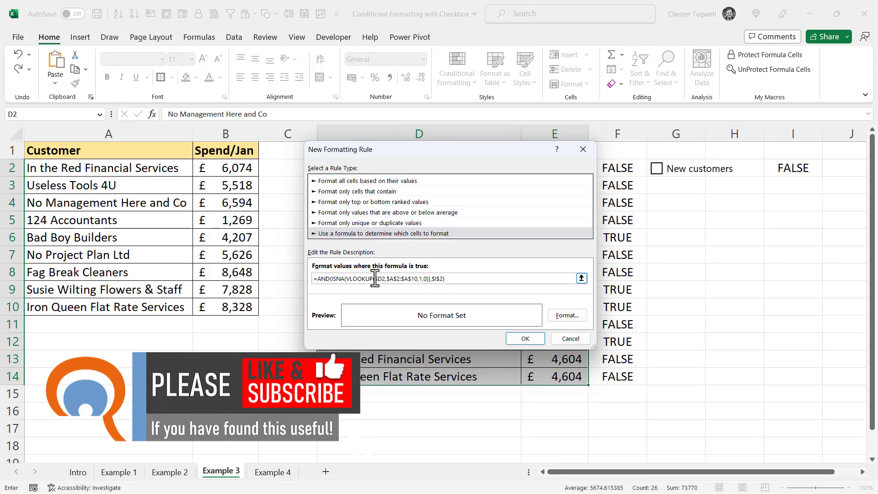
# Give the new-customer formatting rule a light gold fill and apply it to D2:E14
pyautogui.click(566, 316)
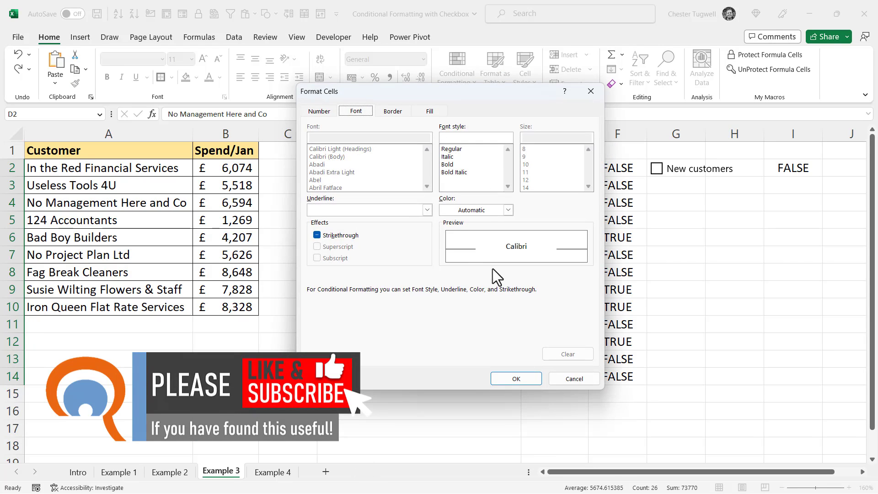
pyautogui.click(428, 111)
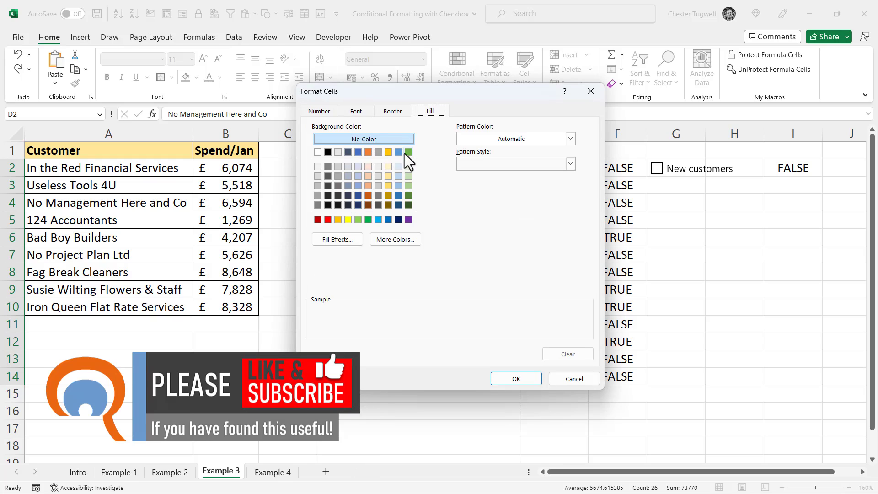
pyautogui.click(388, 185)
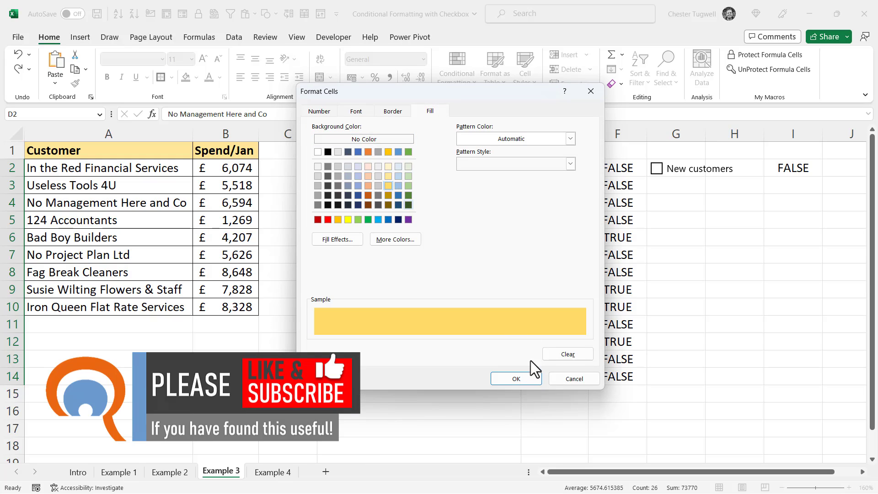
pyautogui.click(520, 381)
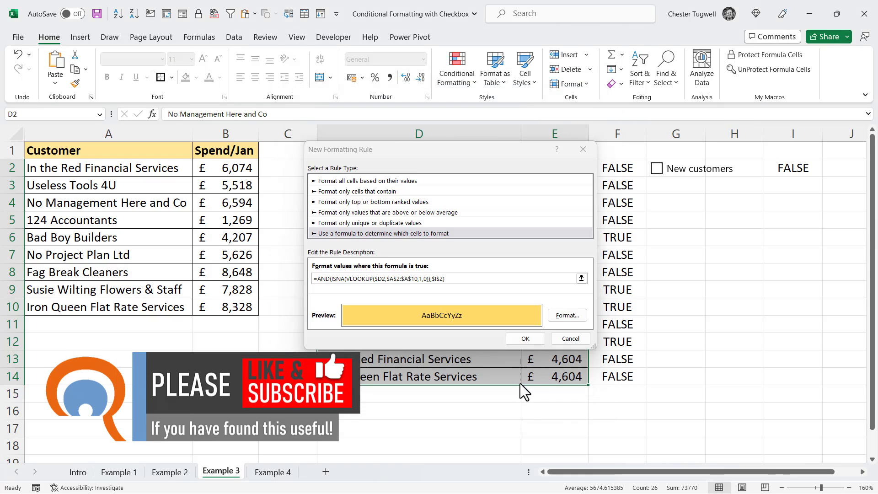
pyautogui.click(531, 338)
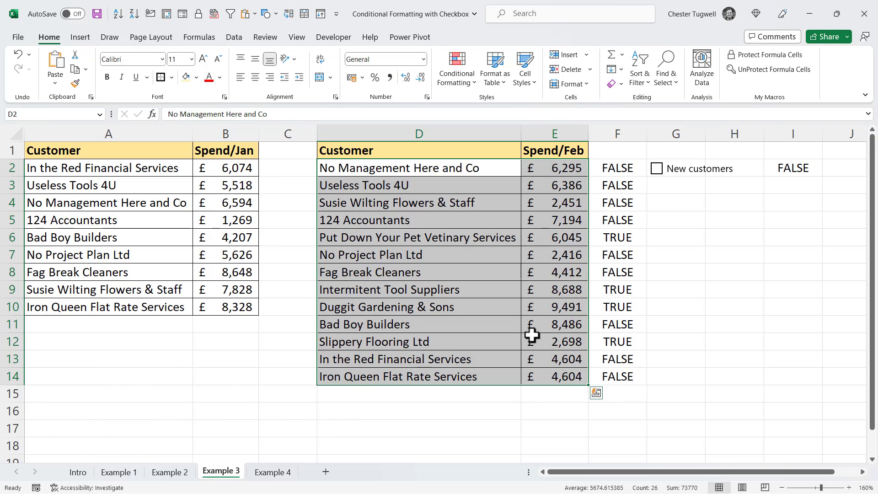
# Tick the New customers check box and clear the helper formulas from column F
pyautogui.click(657, 169)
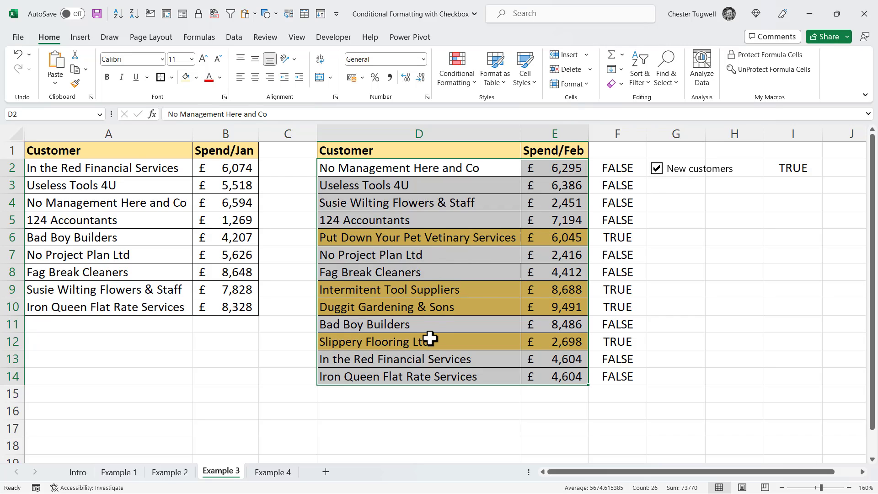
pyautogui.click(684, 300)
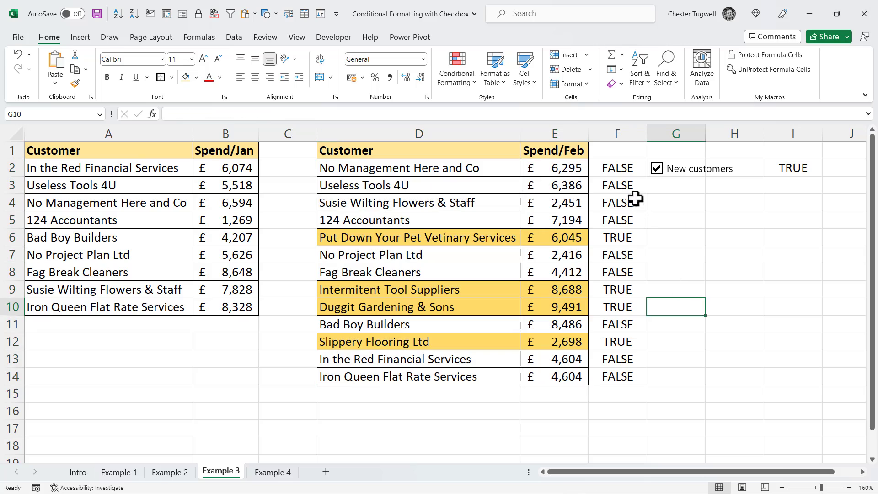
pyautogui.click(617, 129)
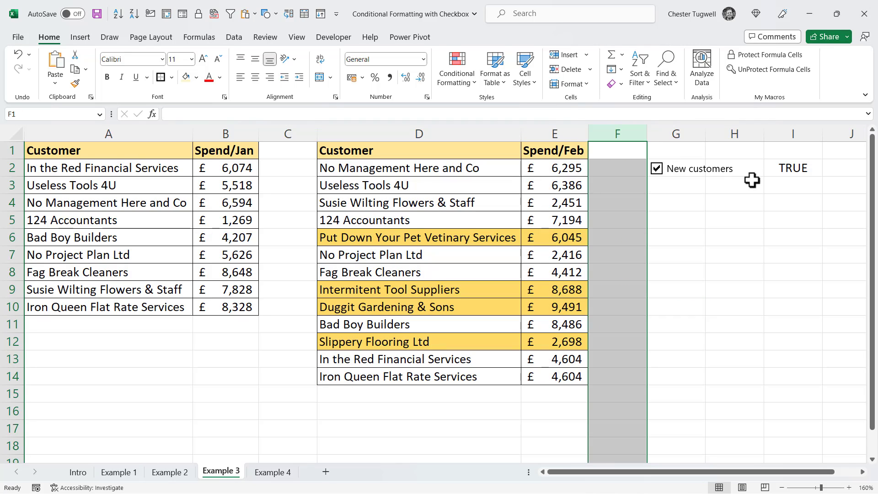
# Hide the linked value in cell I2 by applying the custom number format ;;;
pyautogui.click(791, 170)
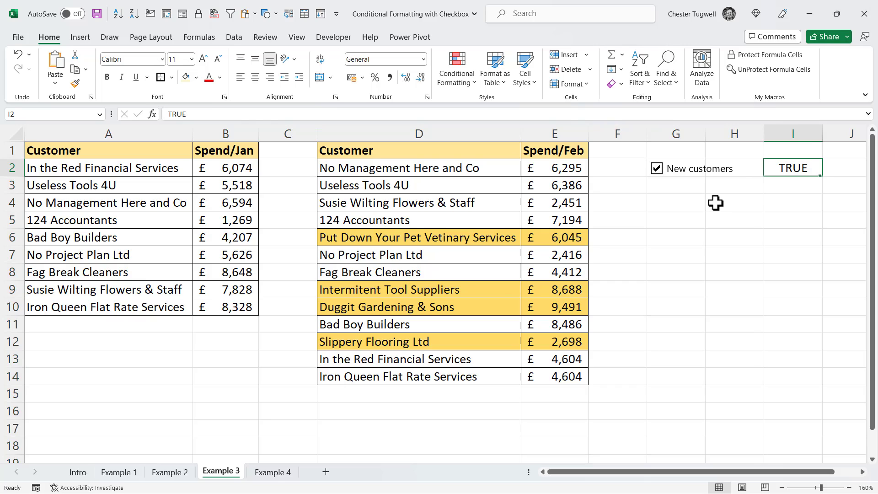
pyautogui.hotkey('ctrl', '1')
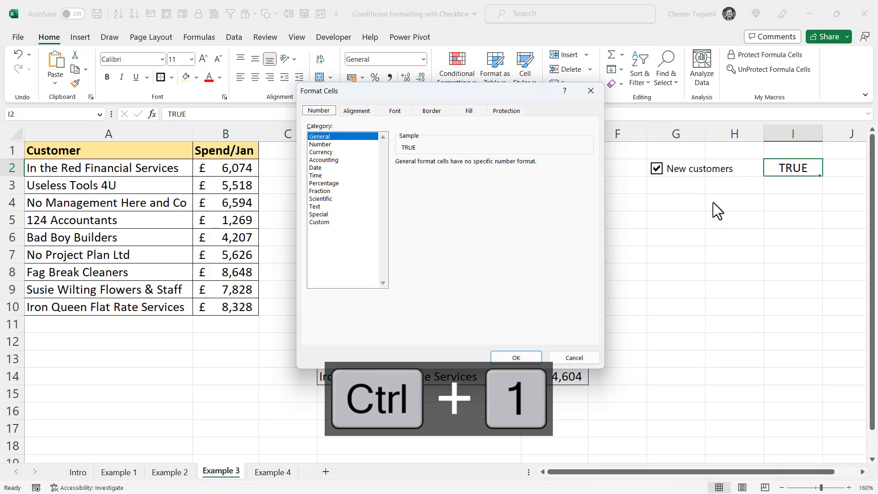
pyautogui.click(320, 223)
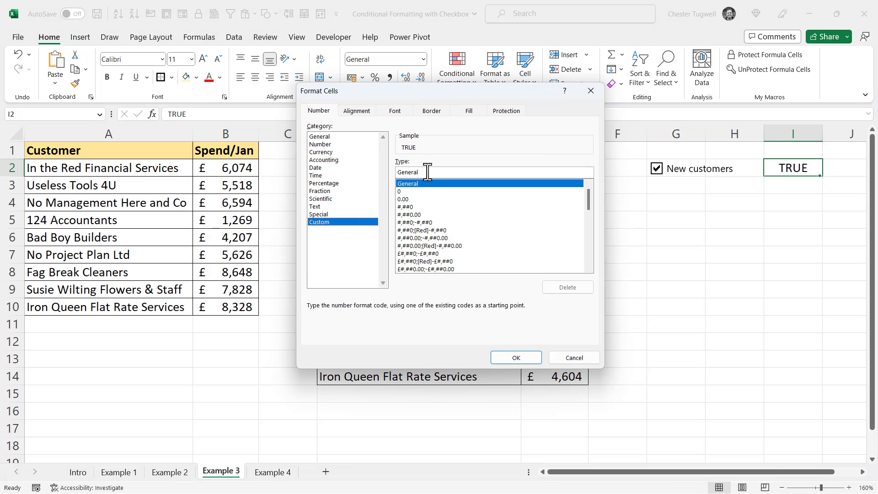
pyautogui.doubleClick(427, 172)
pyautogui.write(';;;')
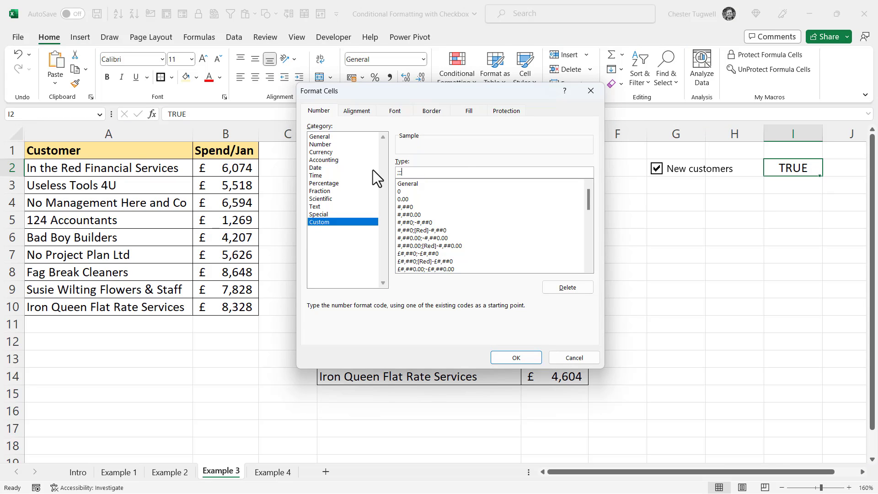
pyautogui.click(513, 359)
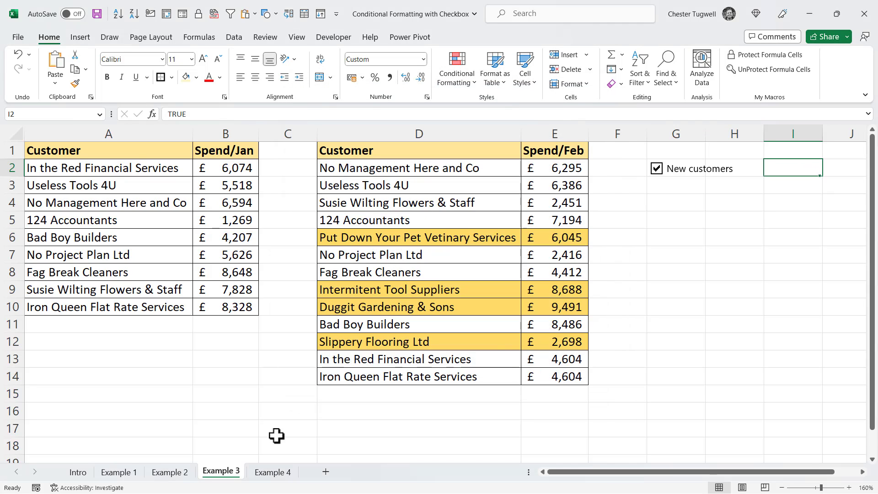
# Add a form control check box beside the table on the Example 4 sheet, across J2:K2, and label it "Show formula cells"
pyautogui.click(274, 472)
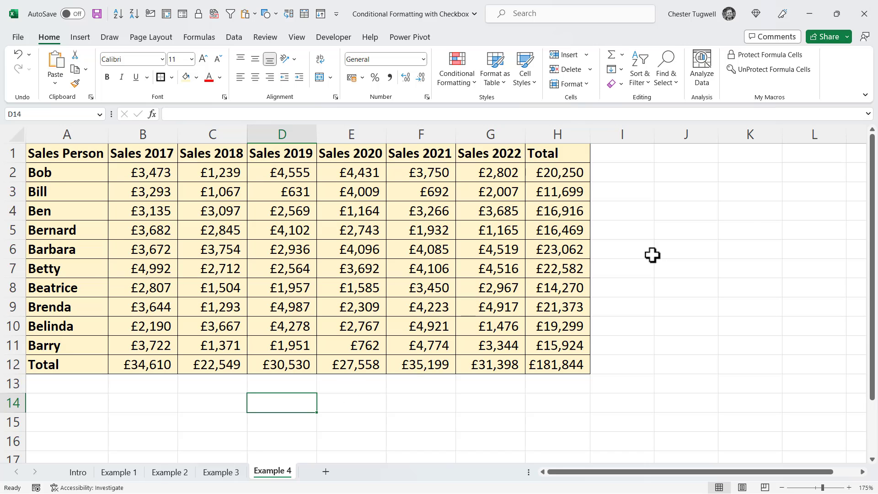
pyautogui.click(666, 167)
pyautogui.click(336, 39)
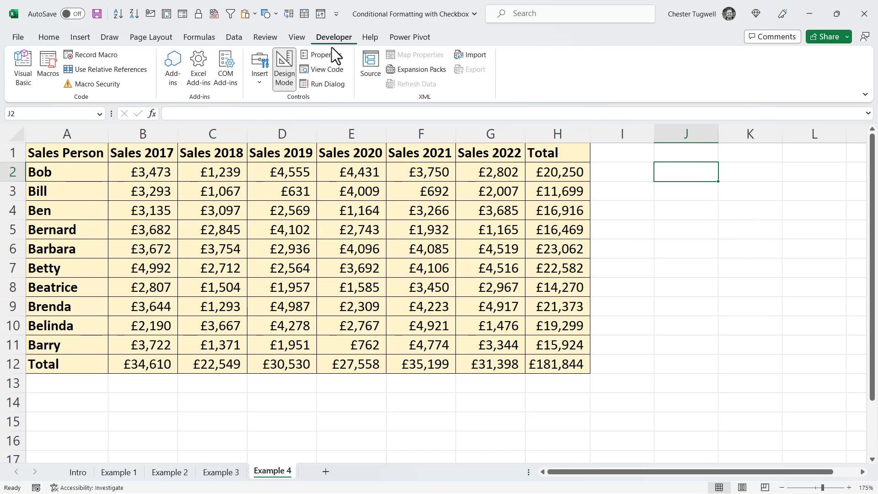
pyautogui.click(259, 75)
pyautogui.click(276, 115)
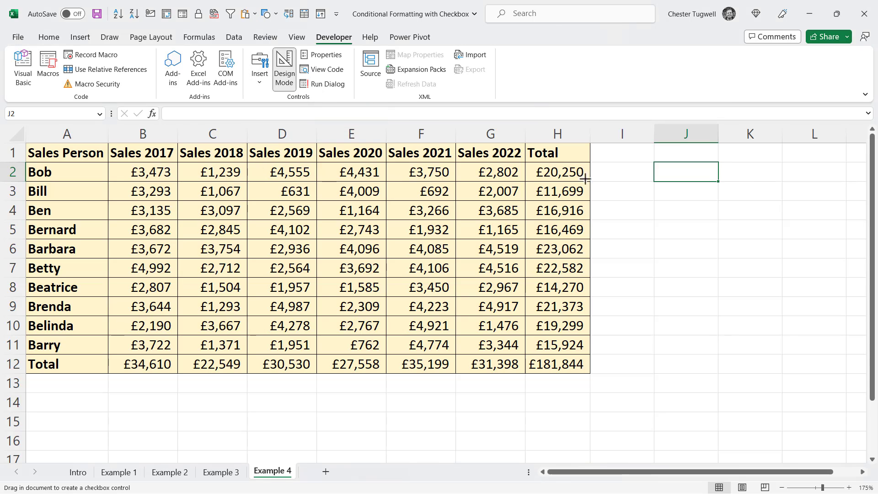
pyautogui.moveTo(662, 164); pyautogui.dragTo(775, 188)
pyautogui.click(699, 178)
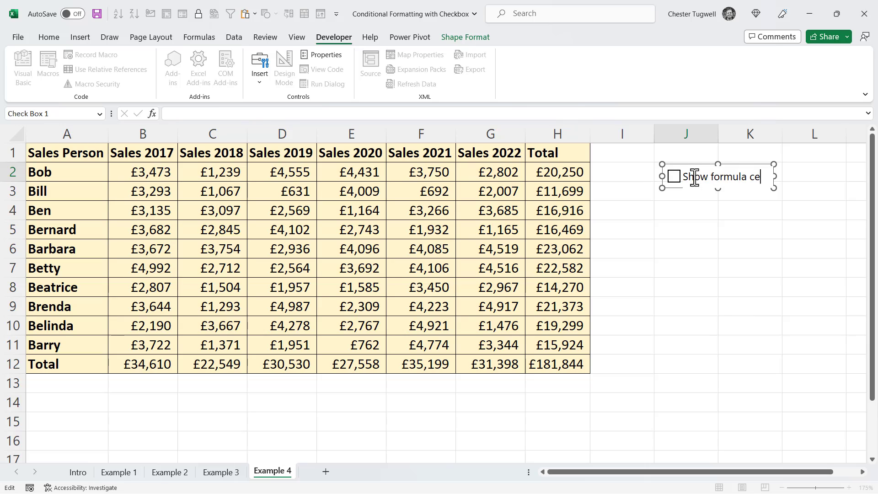
pyautogui.click(737, 265)
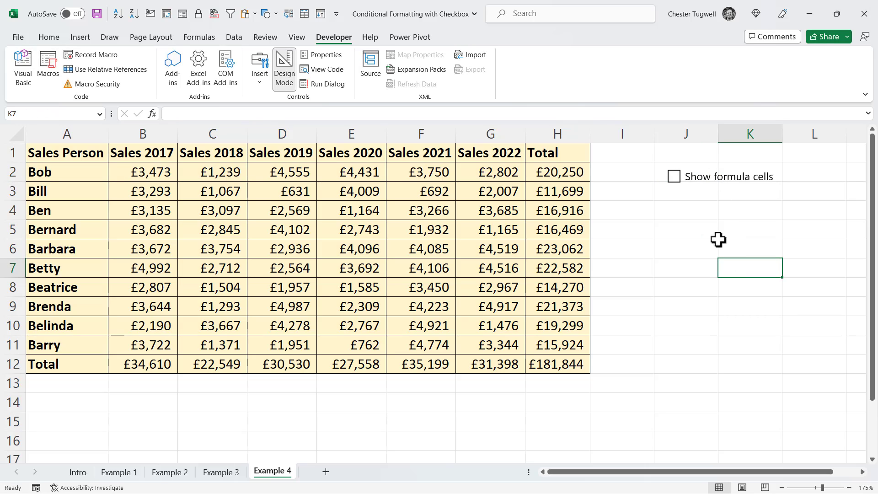
# Shift the Show formula cells check box slightly up and left, and link it to cell $L$2
pyautogui.rightClick(692, 183)
pyautogui.click(694, 168)
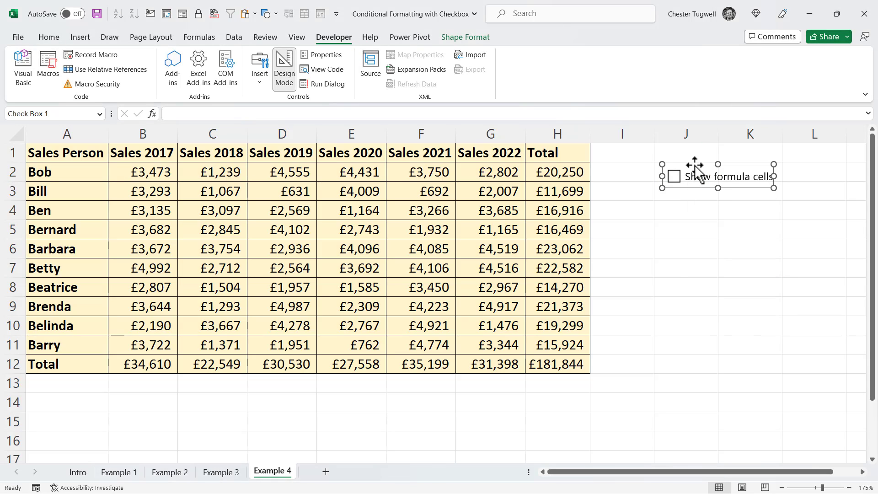
pyautogui.moveTo(694, 169); pyautogui.dragTo(685, 167)
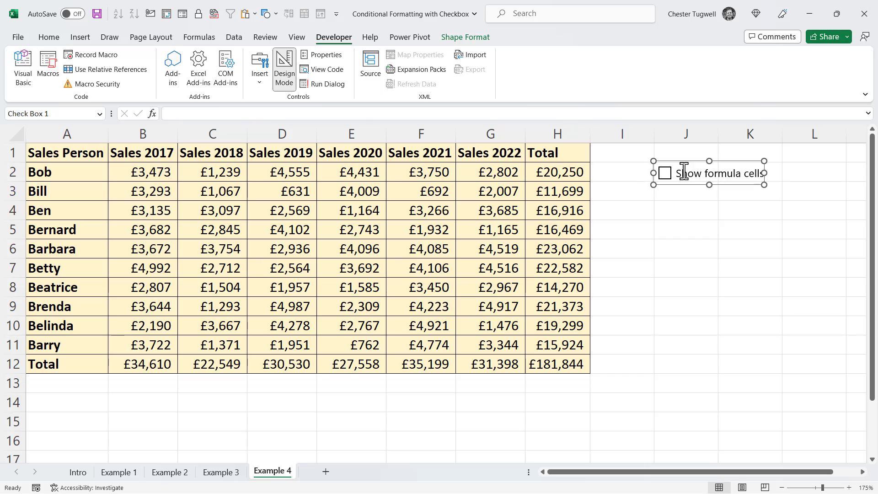
pyautogui.rightClick(684, 171)
pyautogui.click(701, 299)
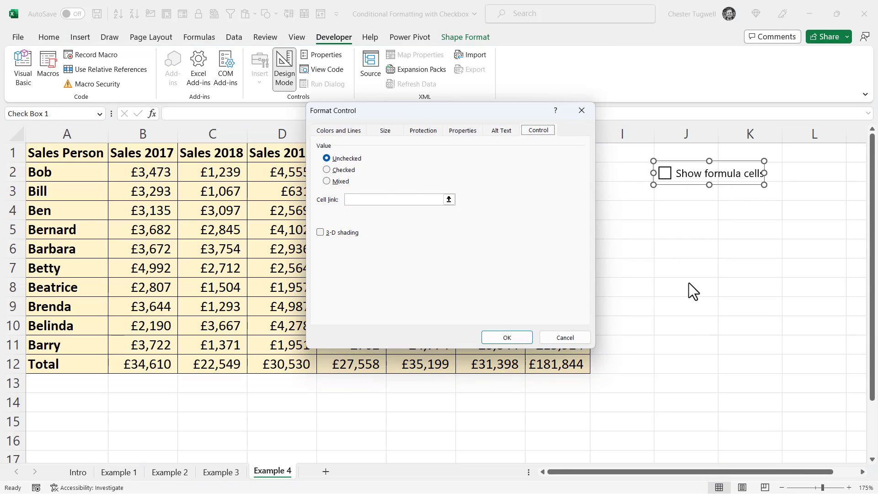
pyautogui.click(349, 200)
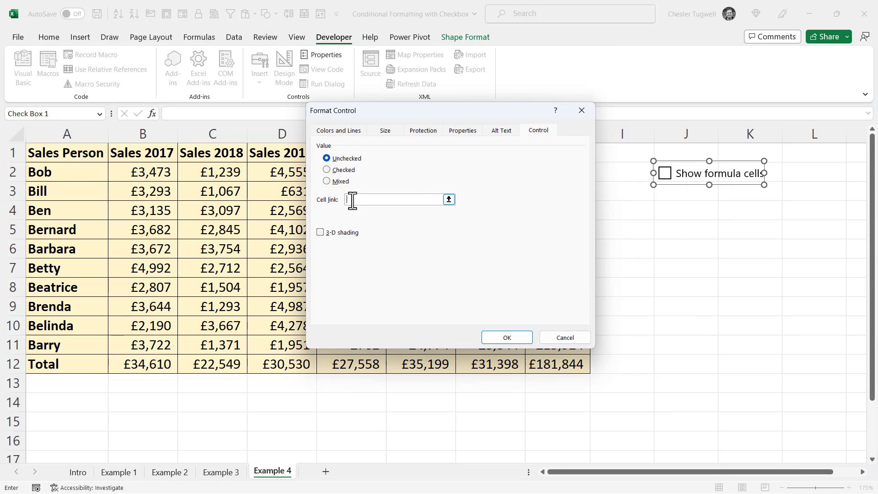
pyautogui.click(816, 171)
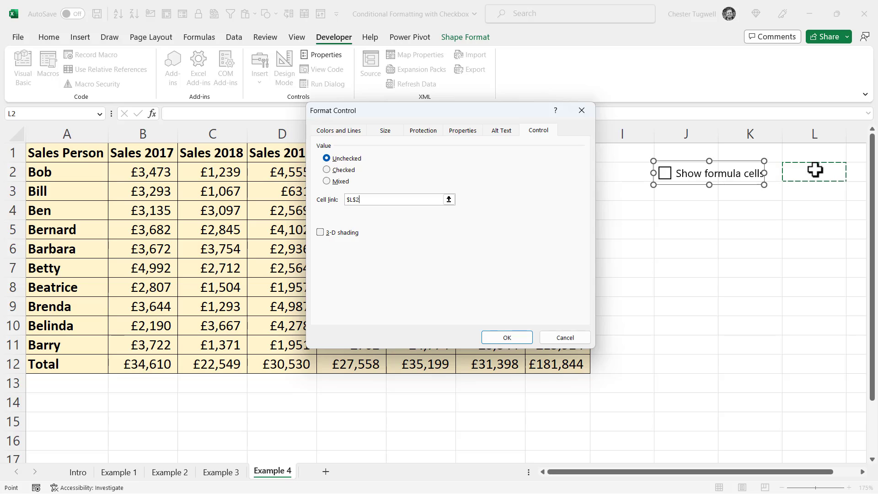
pyautogui.click(507, 338)
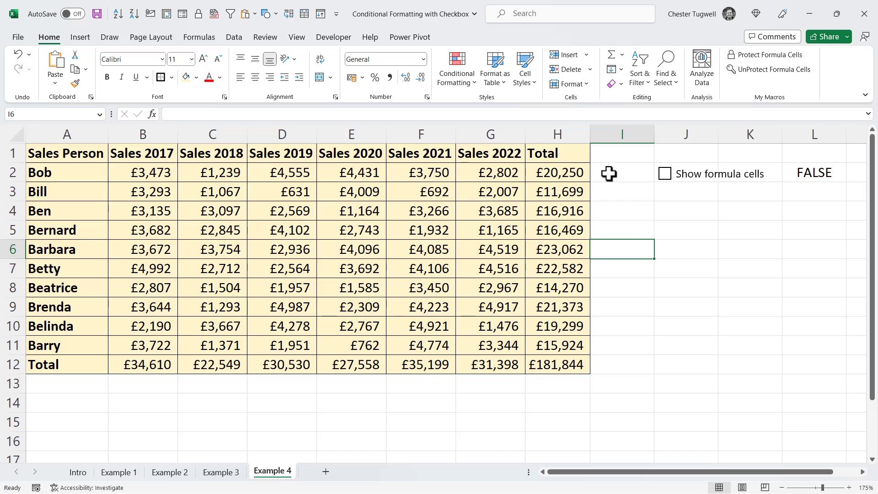
# Enter the formula =ISFORMULA(A1) in cell I2 to test the first header cell
pyautogui.click(609, 174)
pyautogui.write('=')
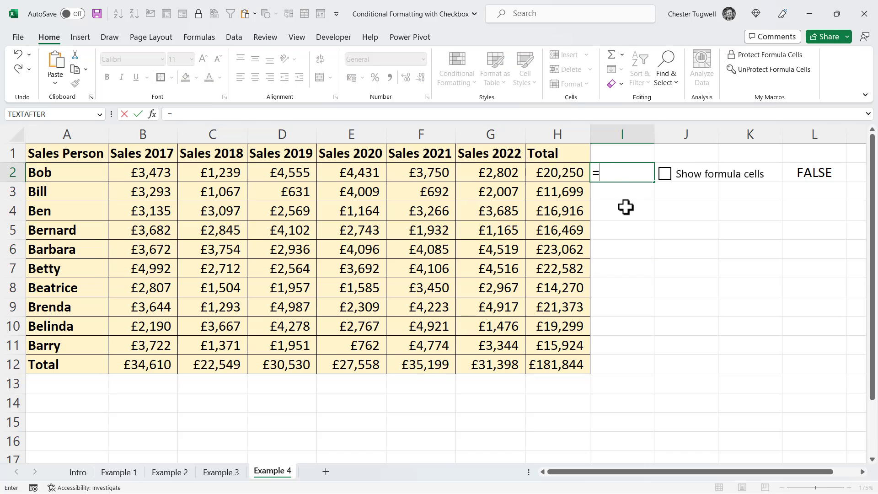
pyautogui.write('is')
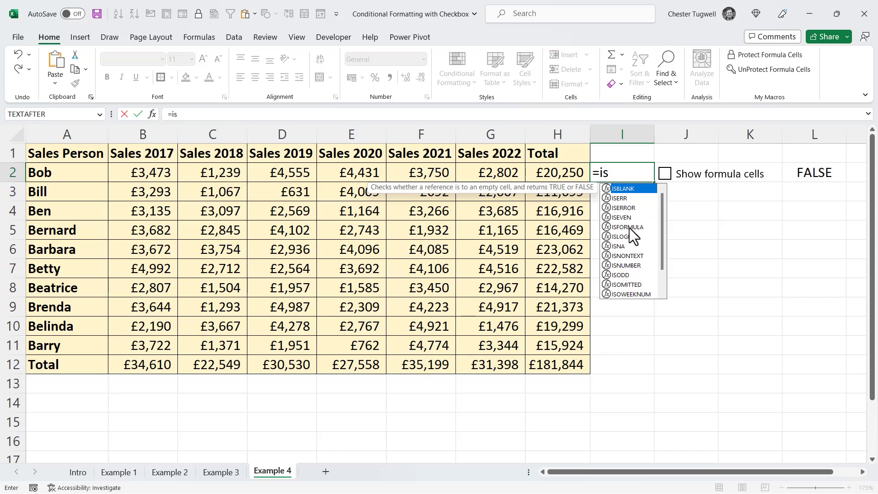
pyautogui.doubleClick(629, 227)
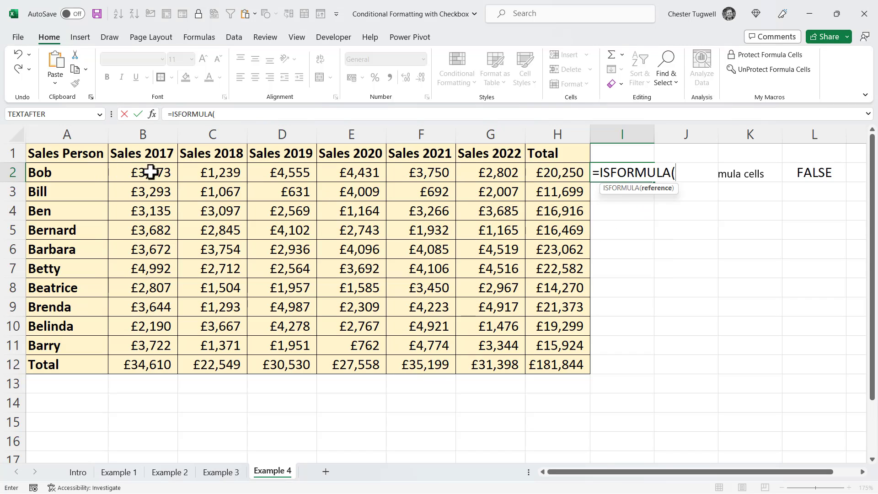
pyautogui.click(67, 155)
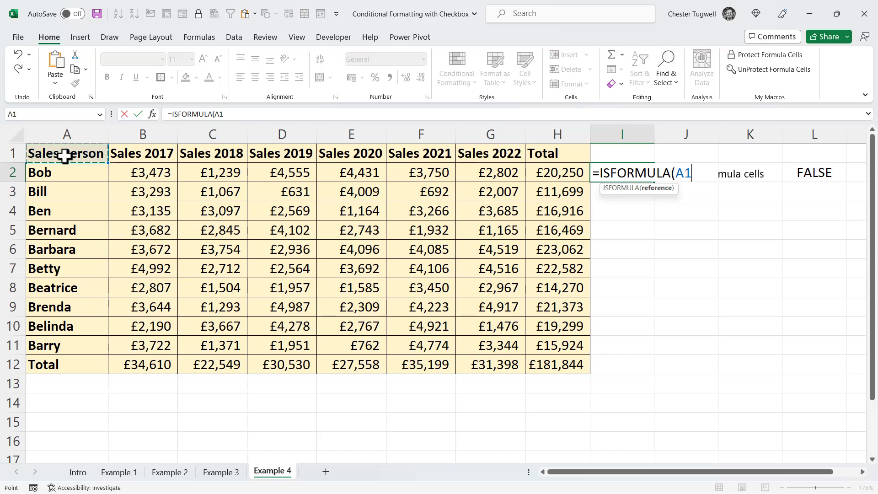
pyautogui.write(')')
pyautogui.press('Return')
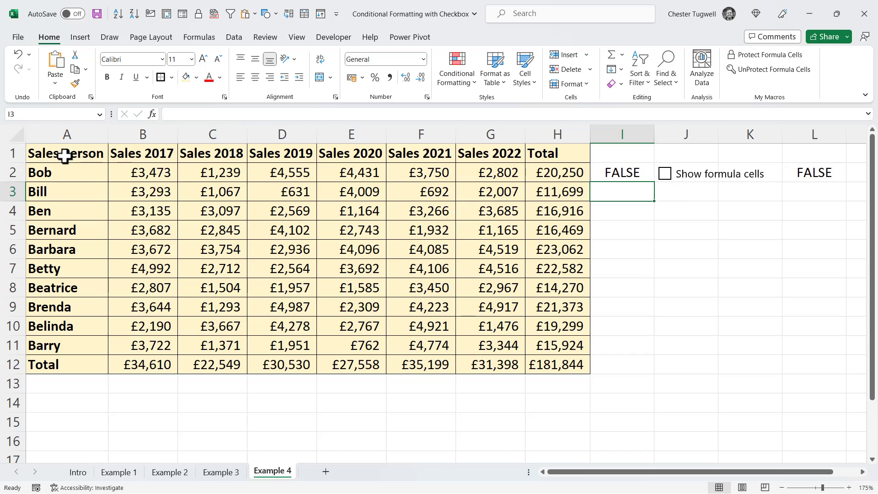
# Change the reference in the I2 ISFORMULA formula to H2 and commit it
pyautogui.click(626, 173)
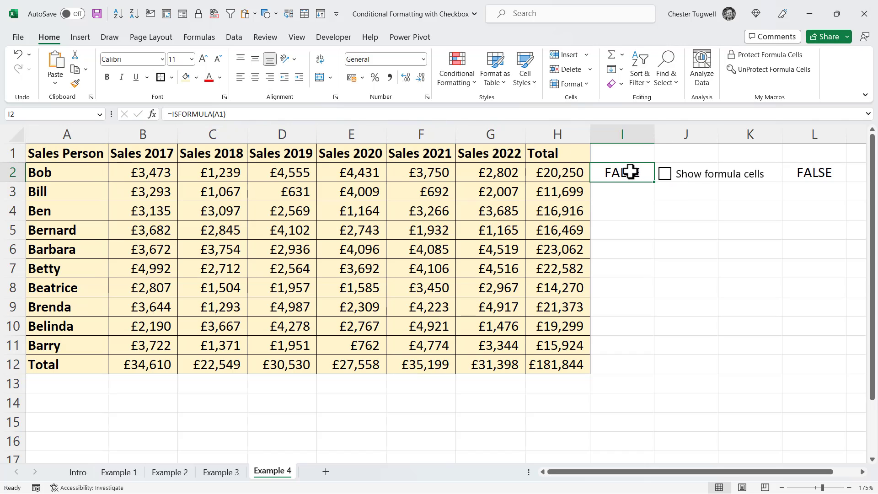
pyautogui.doubleClick(632, 172)
pyautogui.click(691, 174)
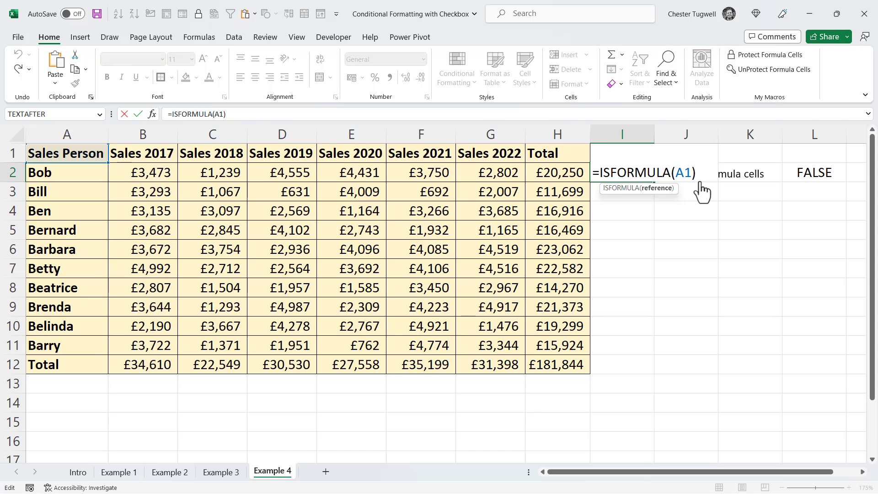
pyautogui.press('BackSpace')
pyautogui.press('BackSpace')
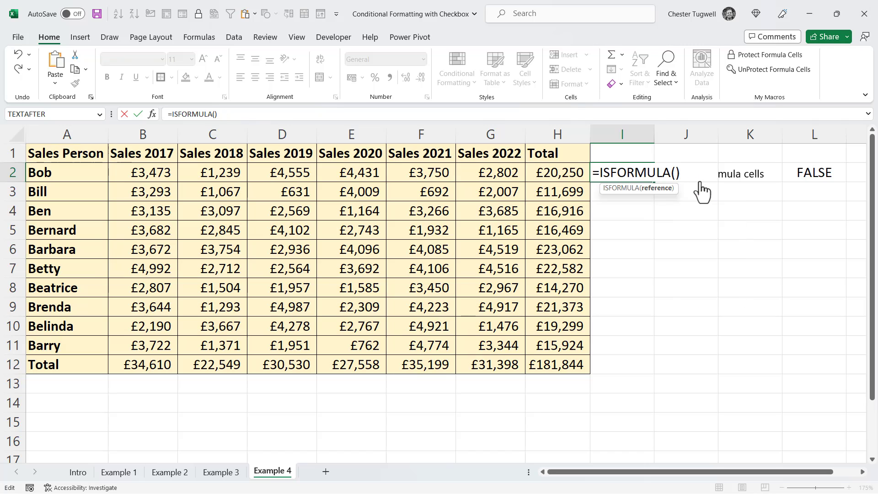
pyautogui.write('H2')
pyautogui.press('Return')
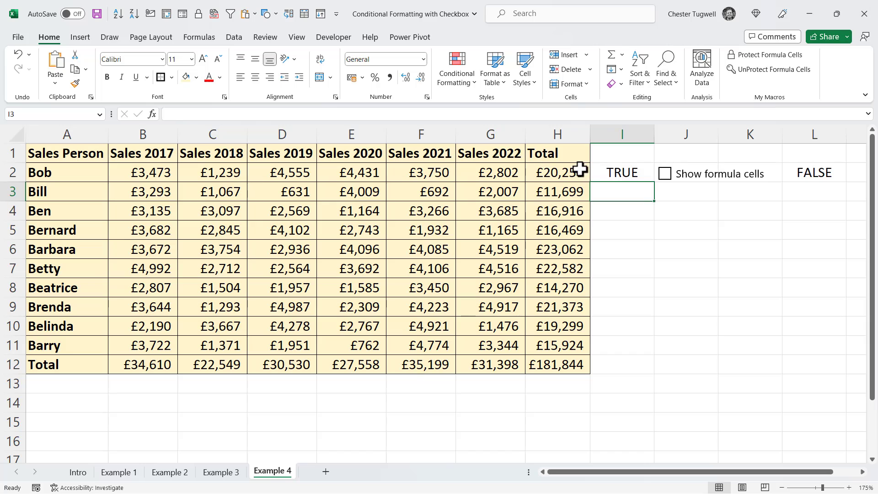
# Check the formula in H2, and change the reference in the I2 ISFORMULA formula to A1
pyautogui.doubleClick(580, 169)
pyautogui.press('Escape')
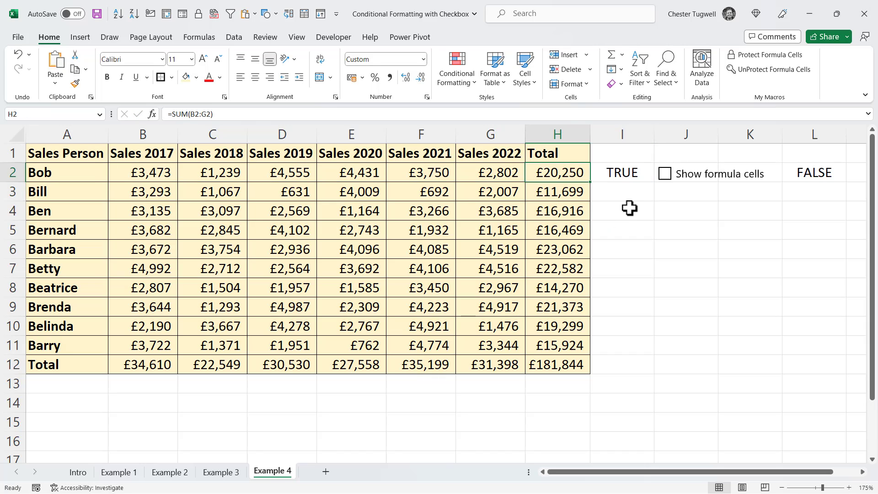
pyautogui.doubleClick(635, 173)
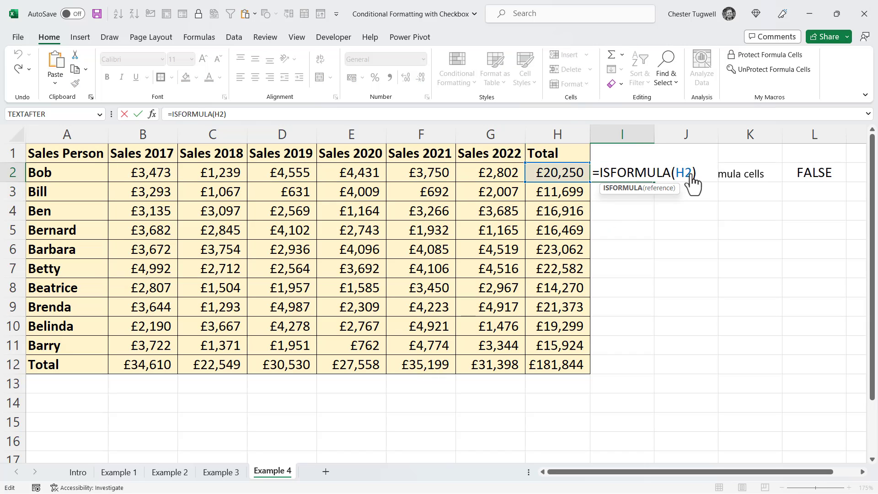
pyautogui.press('BackSpace')
pyautogui.press('BackSpace')
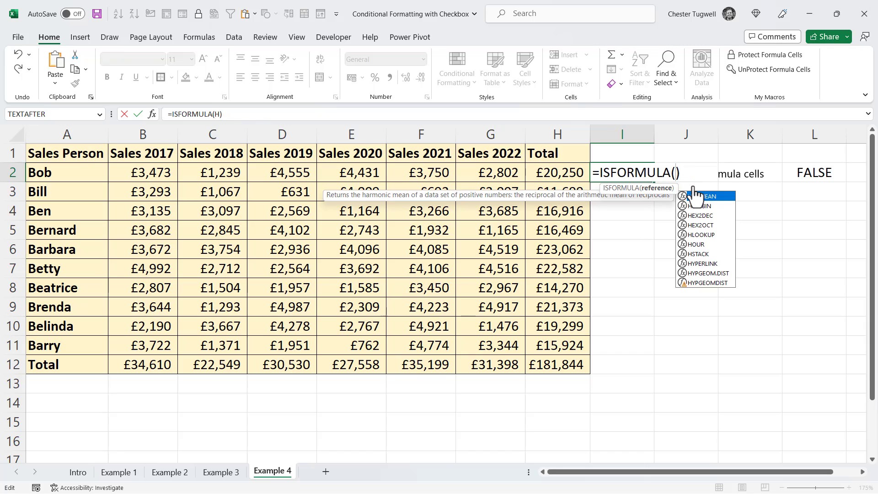
pyautogui.write('A1')
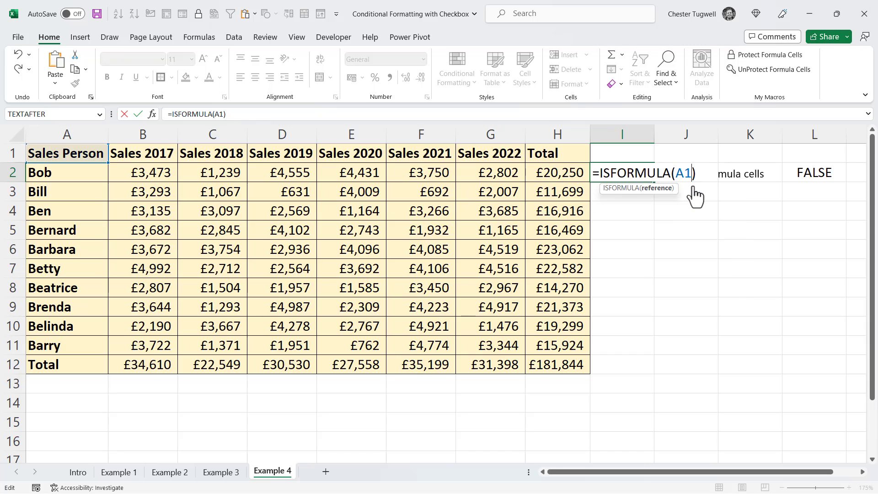
pyautogui.press('Return')
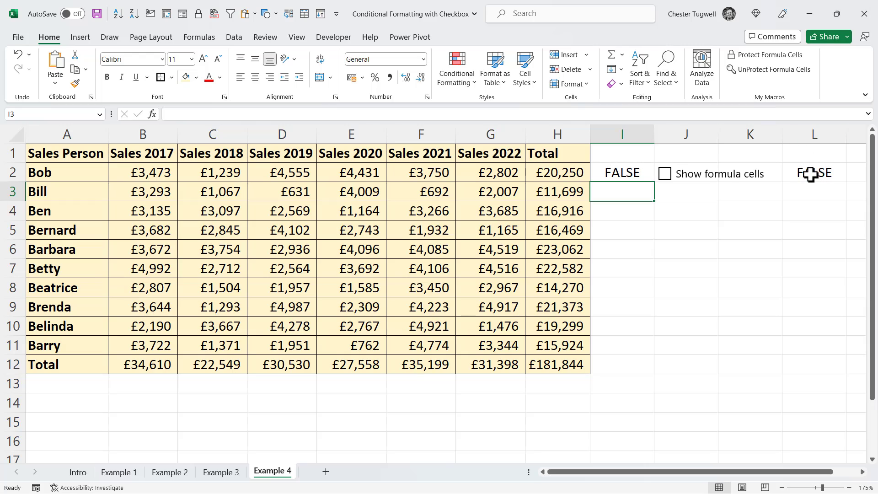
# Wrap the I2 formula in an AND function with an absolute reference to the linked cell, giving =AND(ISFORMULA(A1),$L$2)
pyautogui.doubleClick(623, 176)
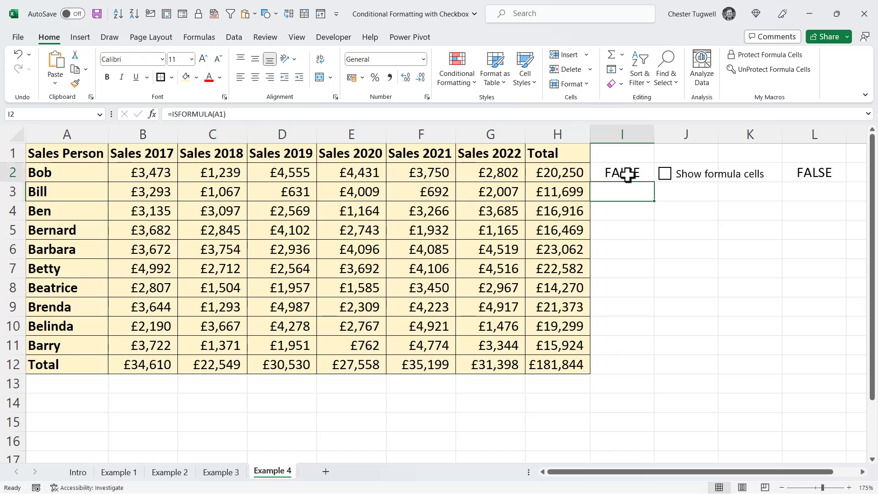
pyautogui.click(600, 172)
pyautogui.write('AND(')
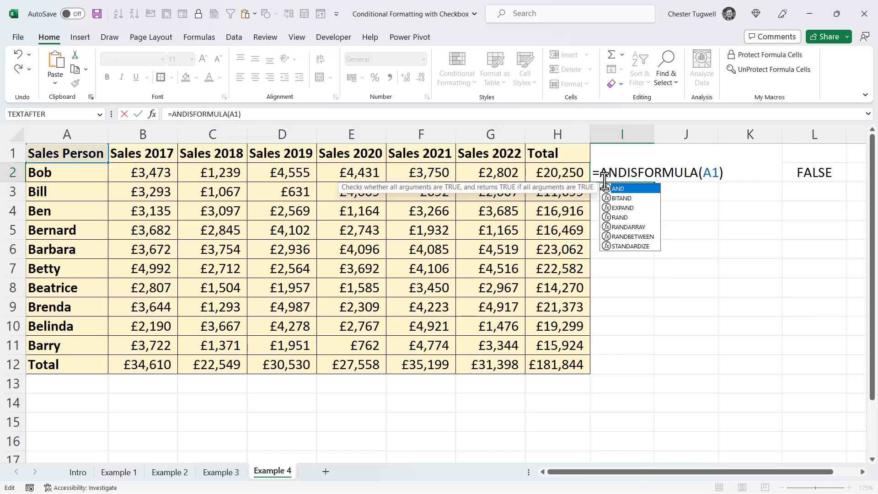
pyautogui.write(',')
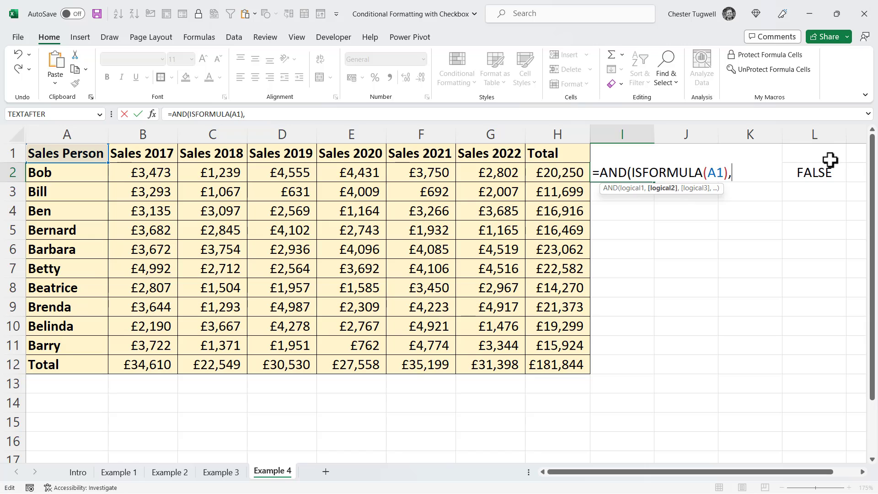
pyautogui.click(825, 172)
pyautogui.press('F4')
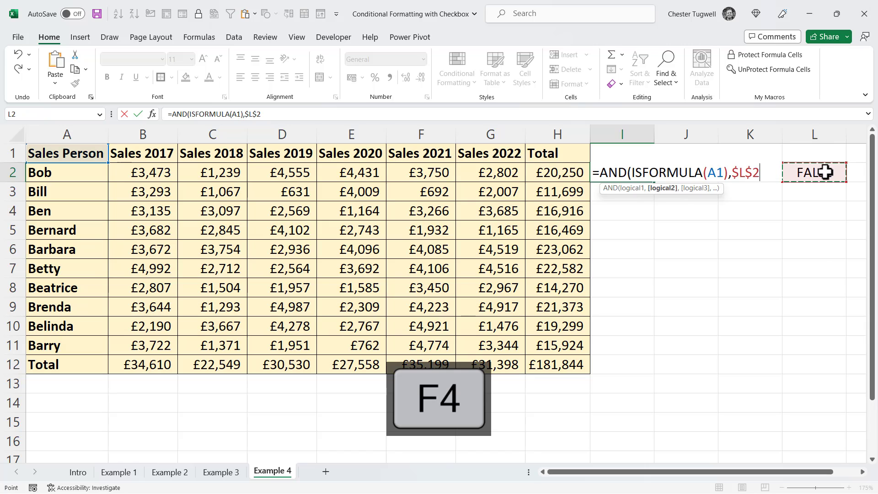
pyautogui.write(')')
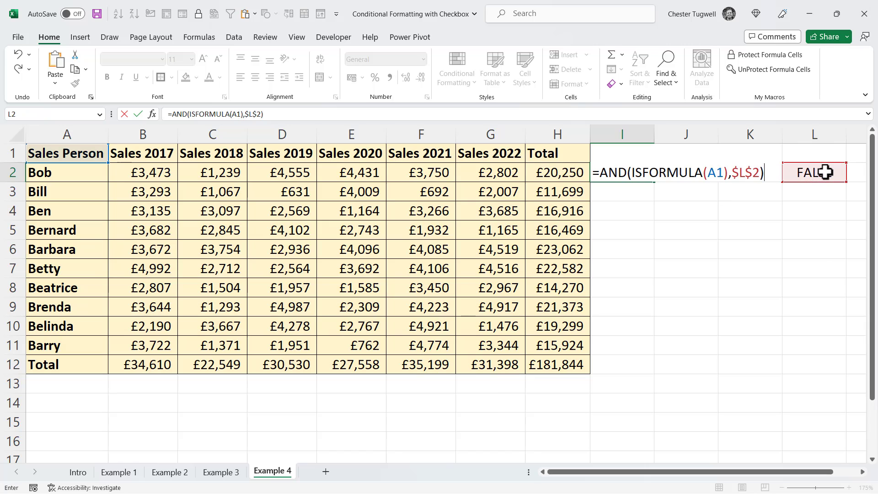
pyautogui.press('Return')
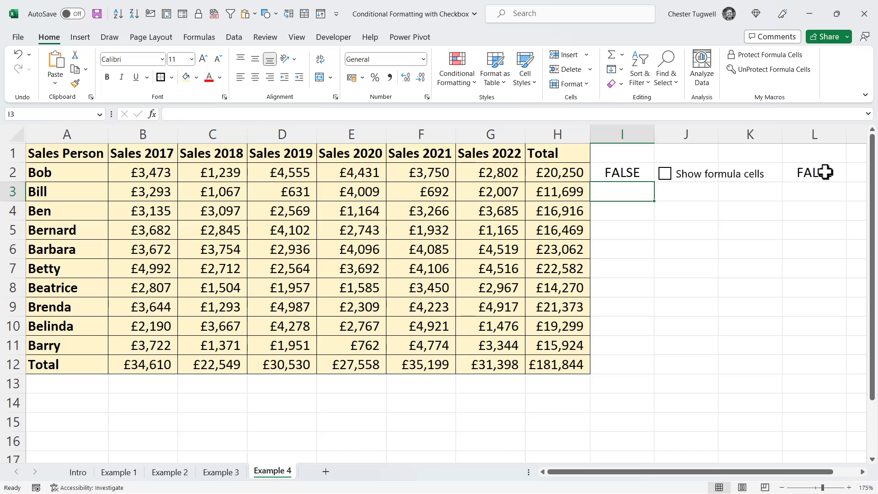
# Copy the complete AND formula text from cell I2 and leave cell editing
pyautogui.click(626, 172)
pyautogui.doubleClick(626, 172)
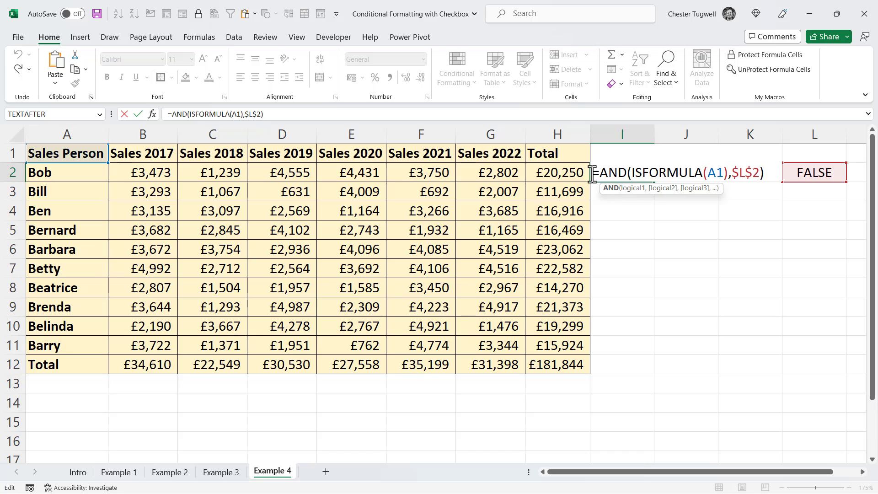
pyautogui.moveTo(592, 174); pyautogui.dragTo(816, 169)
pyautogui.hotkey('ctrl', 'c')
pyautogui.press('Escape')
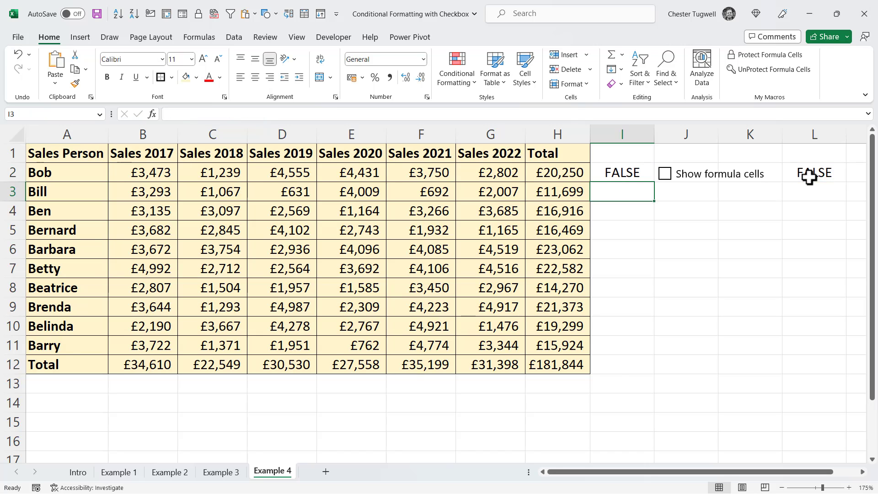
# Start a formula-based conditional formatting rule for A1:H20 and paste in =AND(ISFORMULA(A1),$L$2)
pyautogui.moveTo(71, 153); pyautogui.dragTo(570, 385)
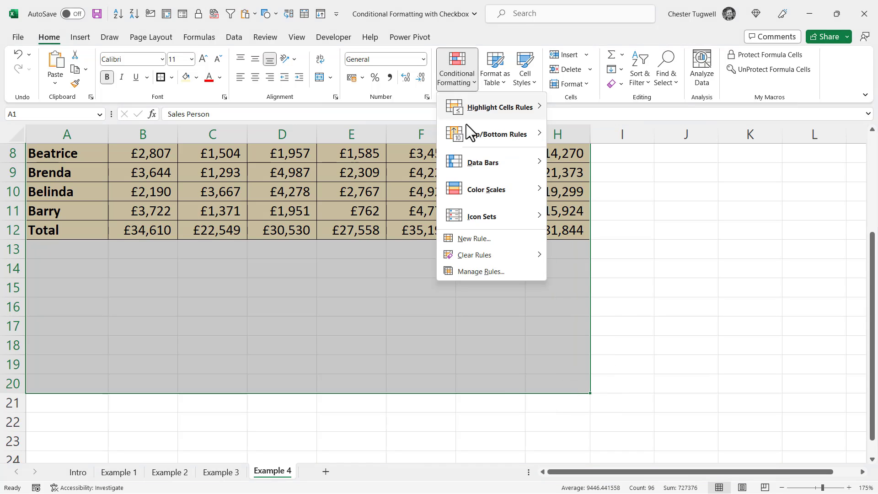
pyautogui.click(486, 239)
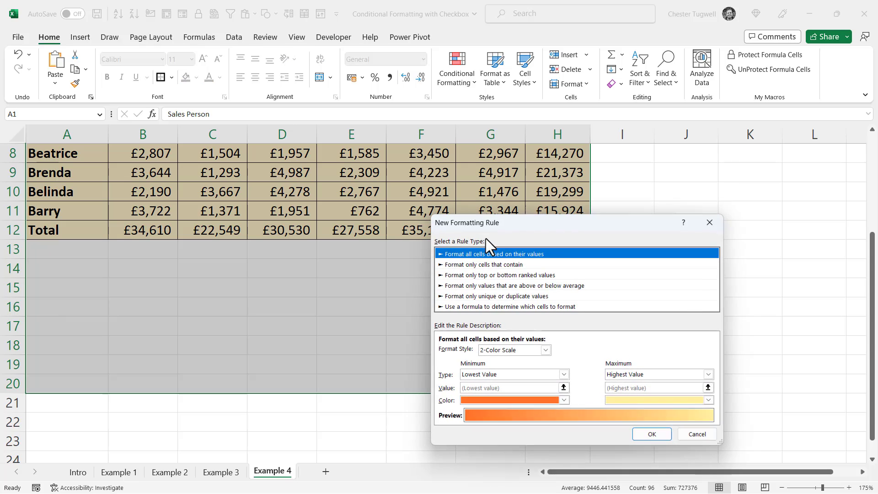
pyautogui.click(474, 306)
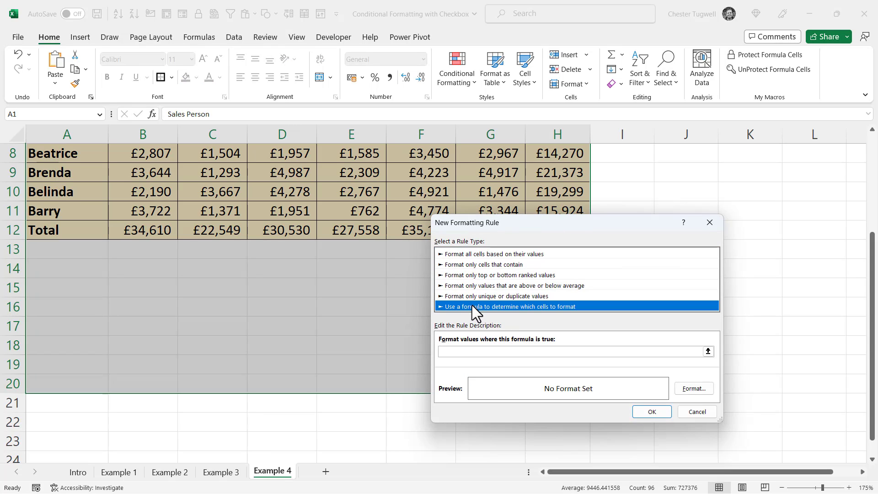
pyautogui.click(463, 352)
pyautogui.hotkey('ctrl', 'v')
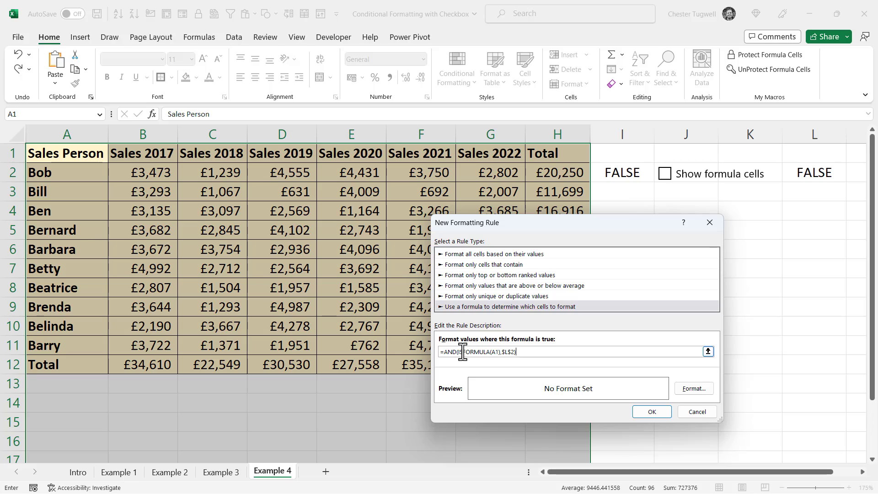
# Give the new formatting rule a gold background fill and apply it to the selected range
pyautogui.click(693, 388)
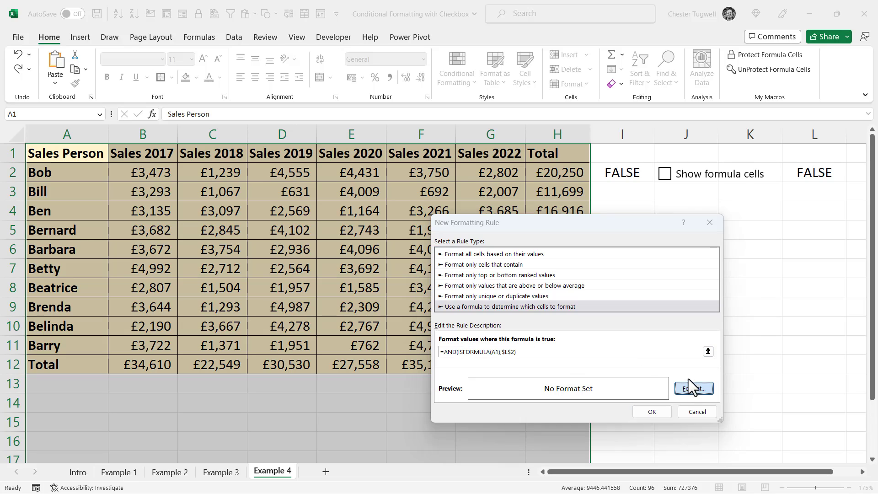
pyautogui.click(515, 225)
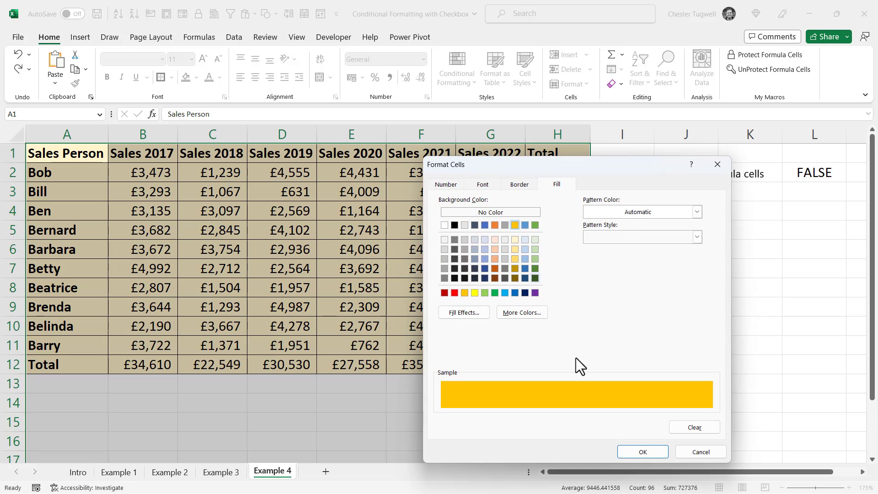
pyautogui.click(633, 453)
pyautogui.click(646, 410)
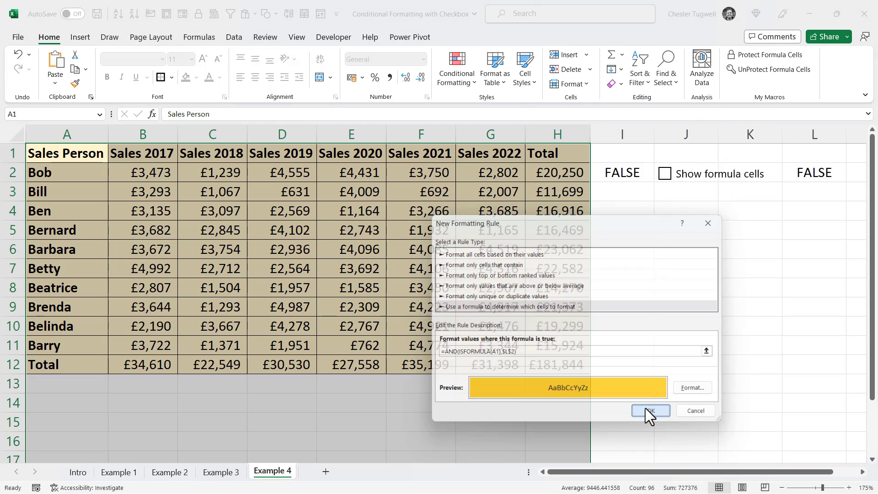
# Turn on the Show formula cells check box and inspect the formula behind the B1 header cell
pyautogui.click(665, 176)
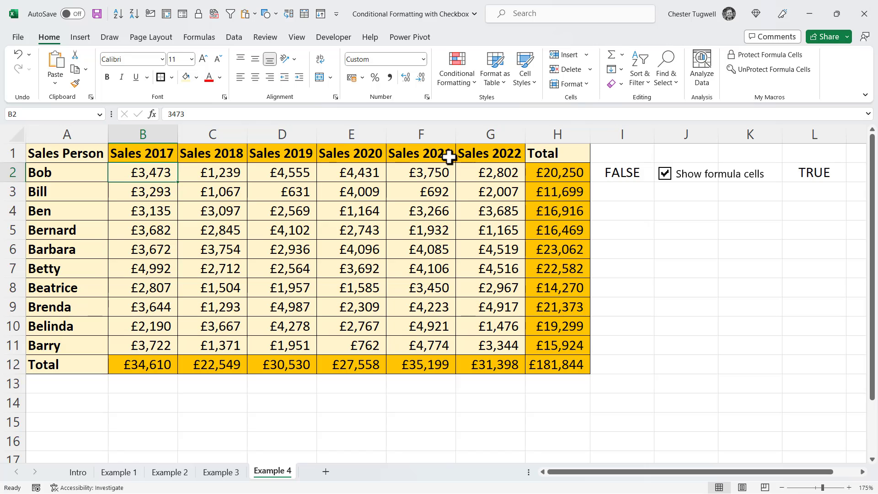
pyautogui.click(143, 156)
pyautogui.doubleClick(147, 156)
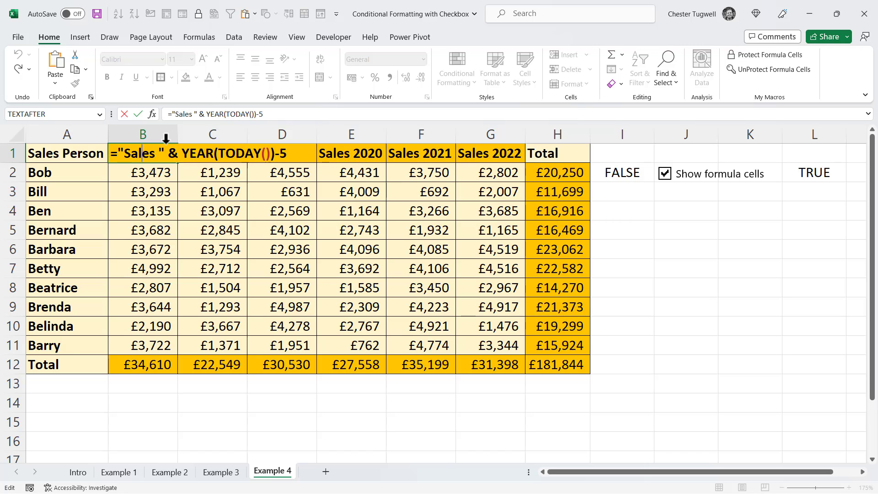
pyautogui.press('Return')
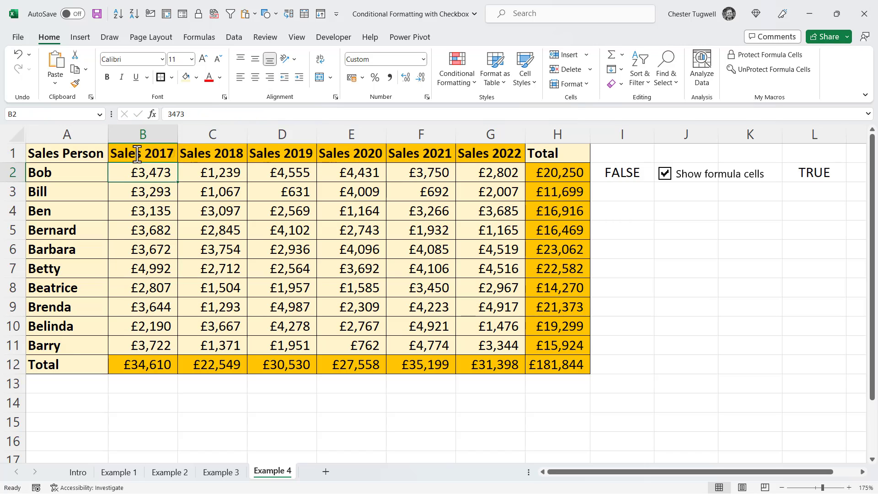